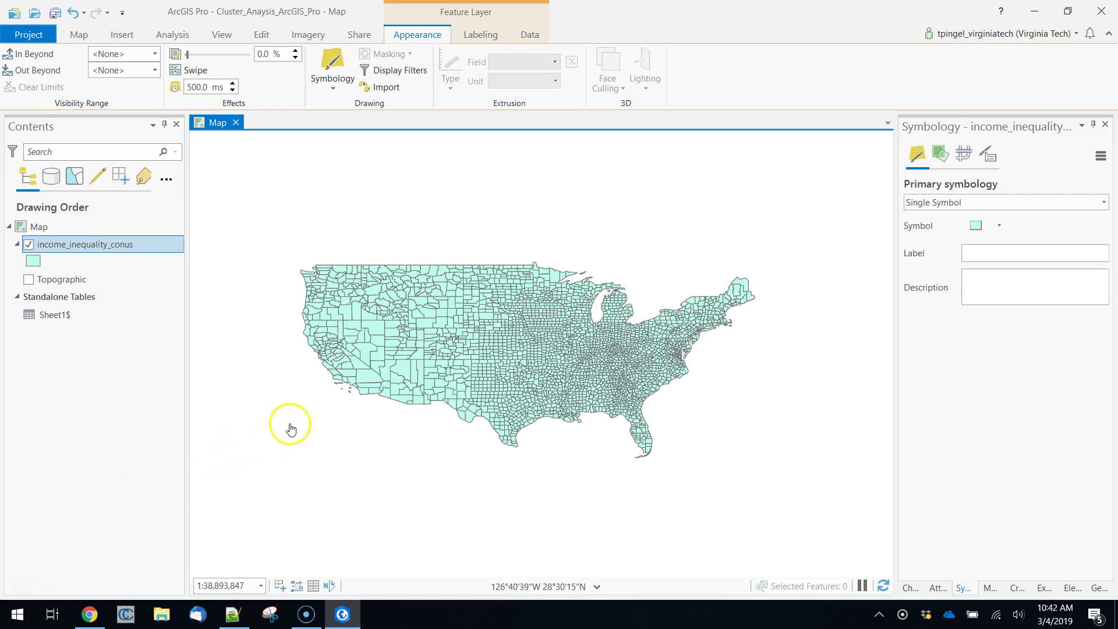
# Step: Open the income_inequality_conus attribute table from the layer's context menu in Contents
pyautogui.rightClick(68, 244)
pyautogui.click(119, 219)
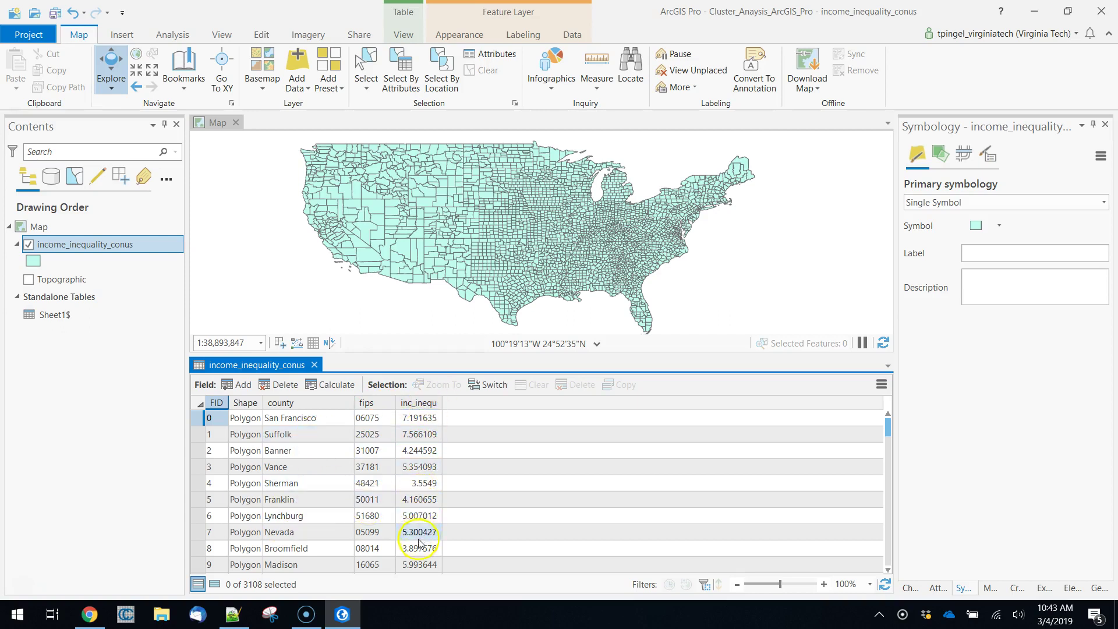
# Step: Review the Rankings Data & Documentation and Income inequality pages in Chrome, then return to ArcGIS Pro
pyautogui.click(89, 615)
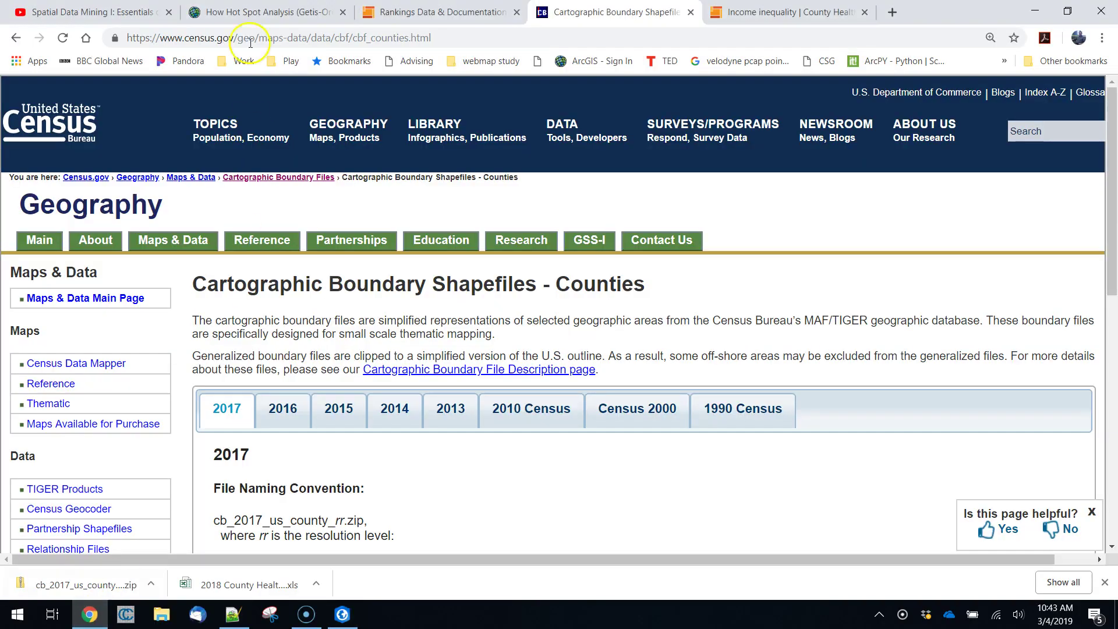
pyautogui.click(443, 12)
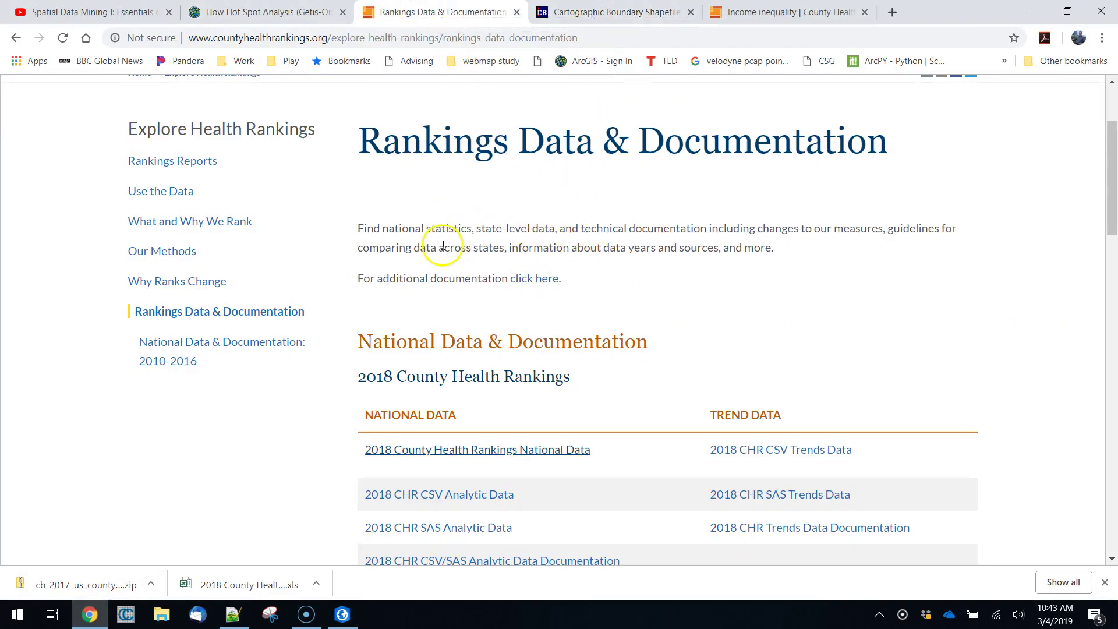
pyautogui.click(762, 13)
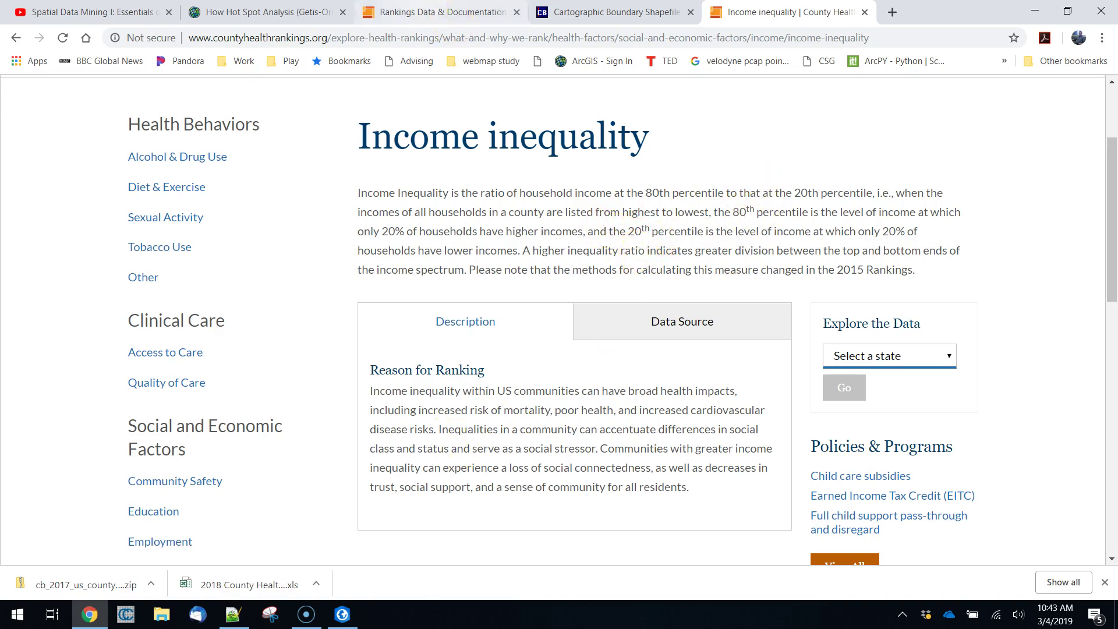
pyautogui.click(306, 614)
pyautogui.click(342, 615)
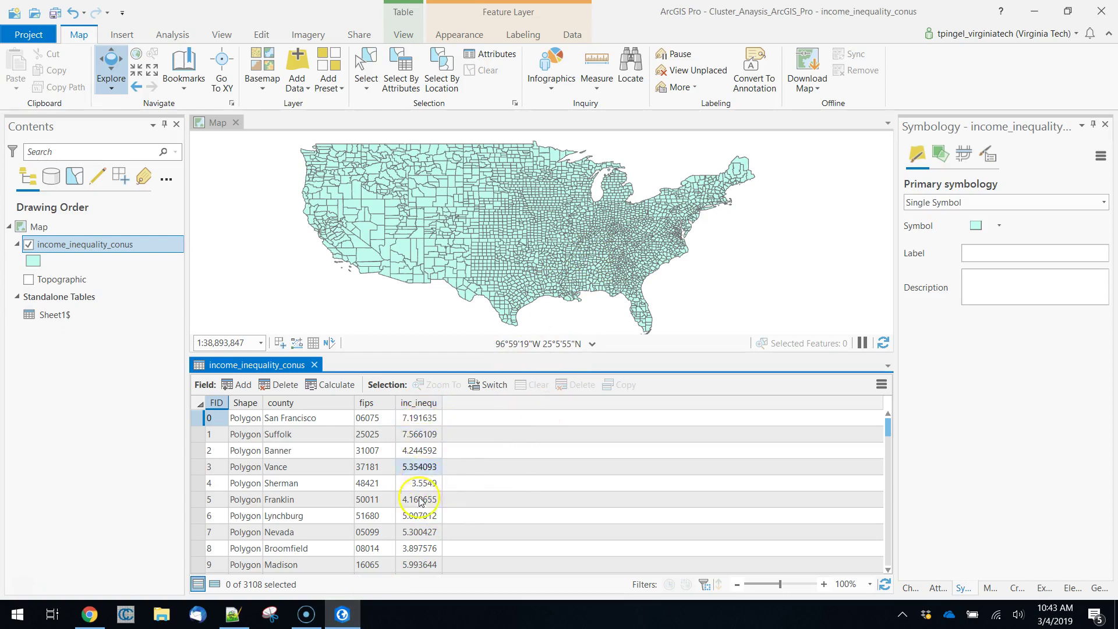
# Step: Sort counties ascending by inc_inequ, check the 8.928957 maximum at the bottom, and enlarge the map
pyautogui.click(422, 404)
pyautogui.rightClick(422, 405)
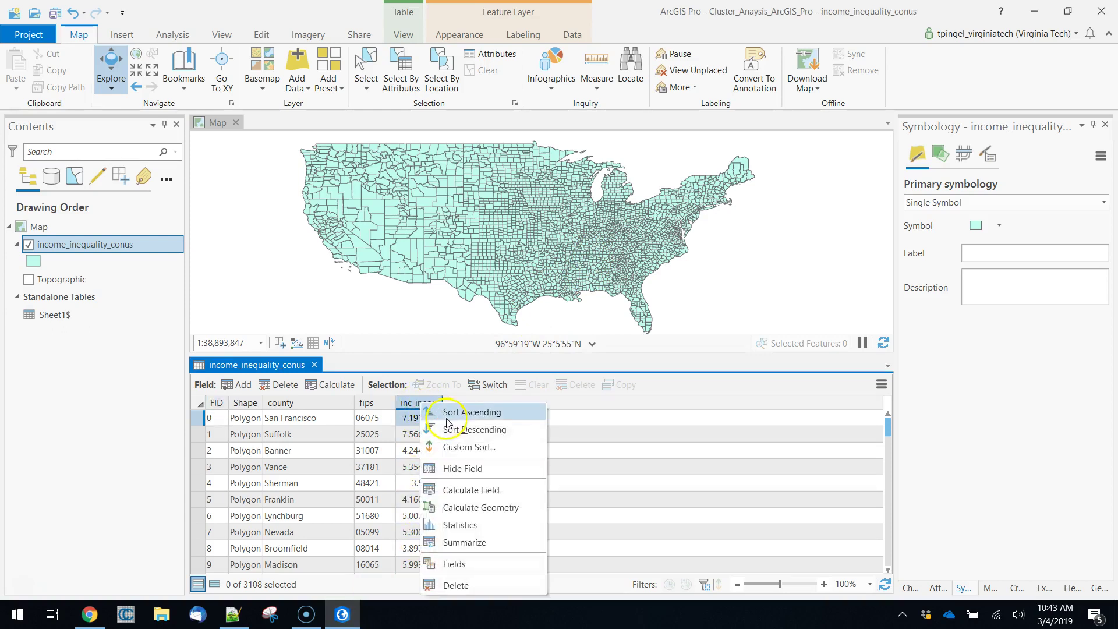
pyautogui.click(454, 412)
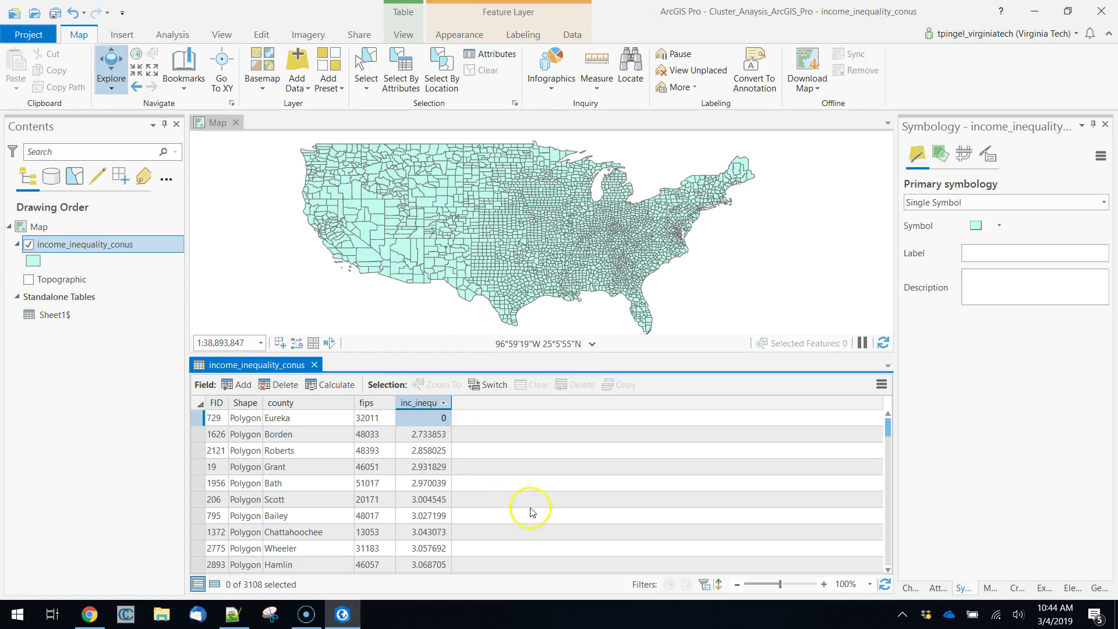
pyautogui.scroll(-2, 533, 501)
pyautogui.scroll(2, 542, 481)
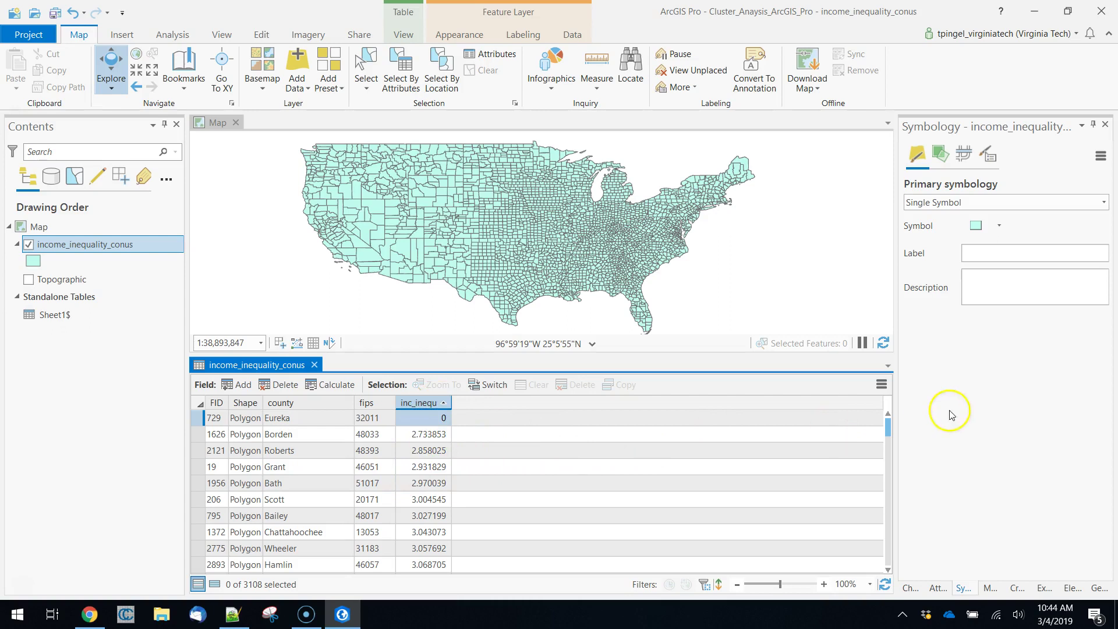
pyautogui.moveTo(888, 428); pyautogui.dragTo(888, 559)
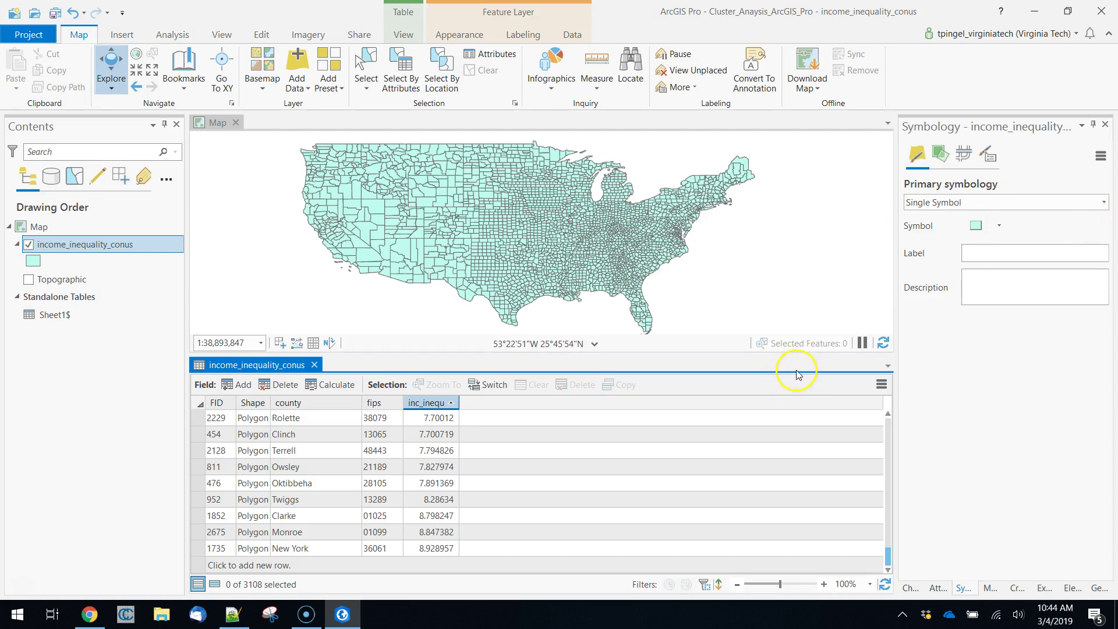
pyautogui.moveTo(546, 355); pyautogui.dragTo(541, 442)
# Step: Symbolize counties by inc_inequ with Unclassed Colors and the Yellow to Red color scheme
pyautogui.click(1096, 204)
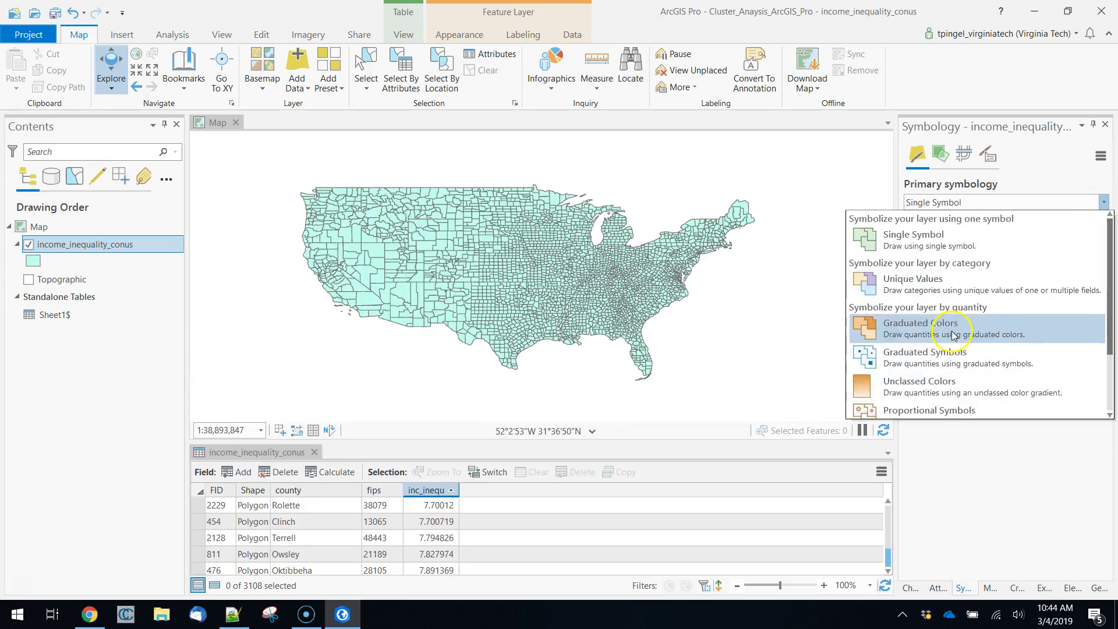
pyautogui.click(941, 387)
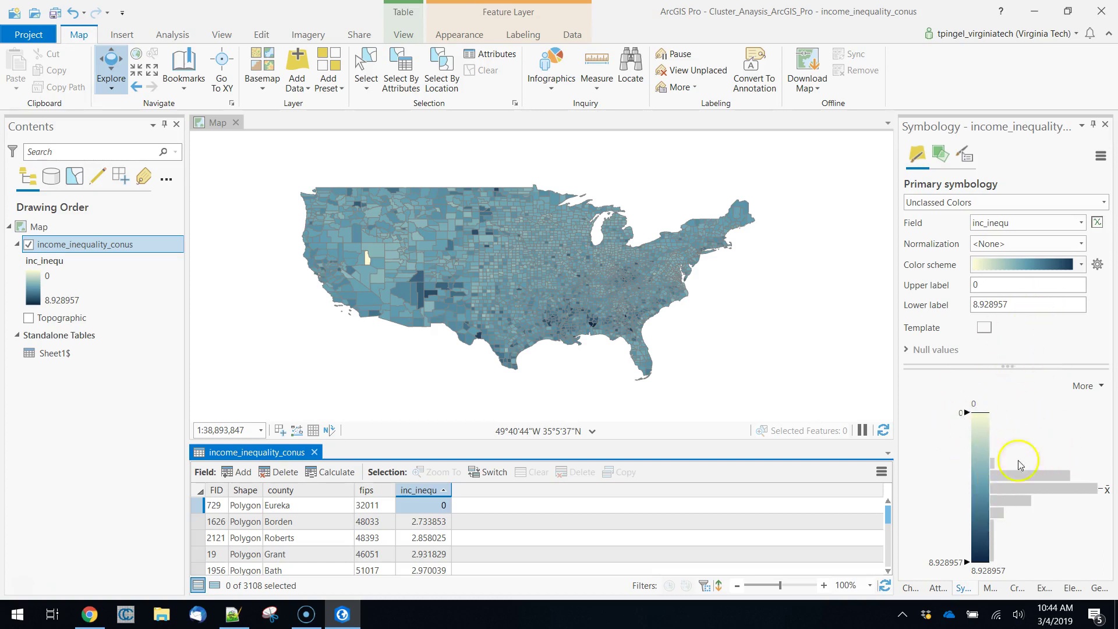
pyautogui.click(1082, 266)
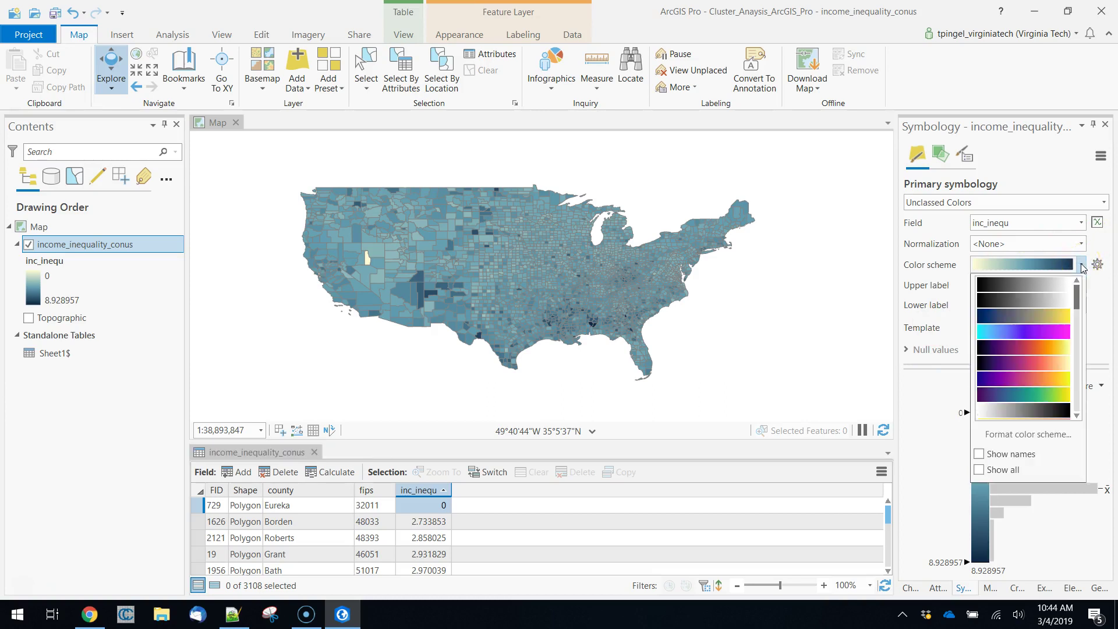
pyautogui.scroll(-3, 1038, 324)
pyautogui.click(1034, 373)
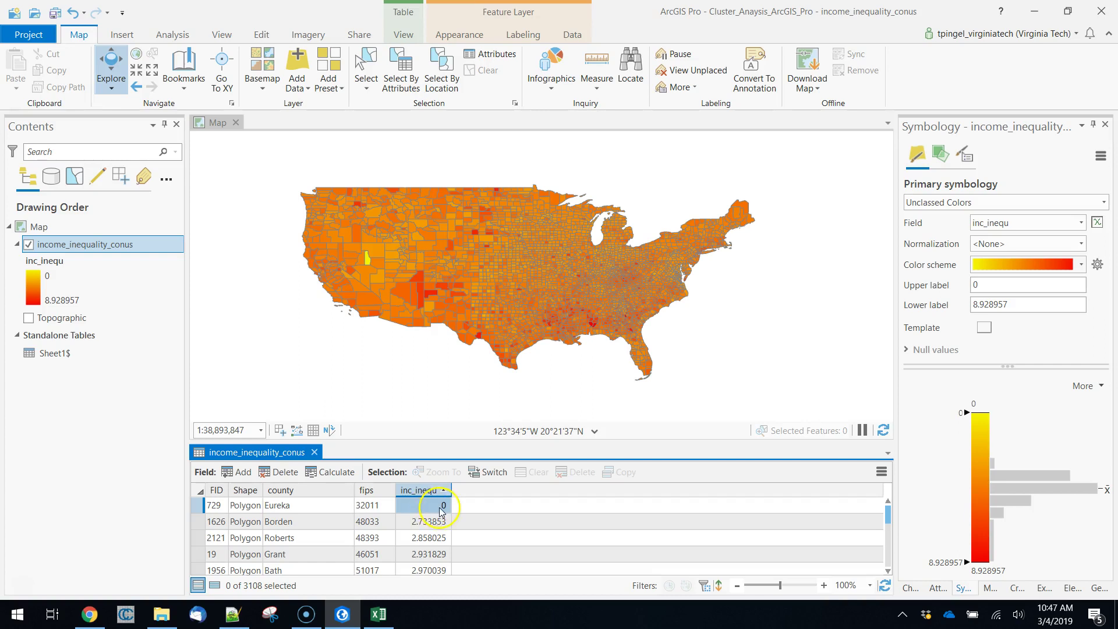
# Step: Confirm Eureka's inc_inequ value of 0 and open the layer's Fields view
pyautogui.click(441, 506)
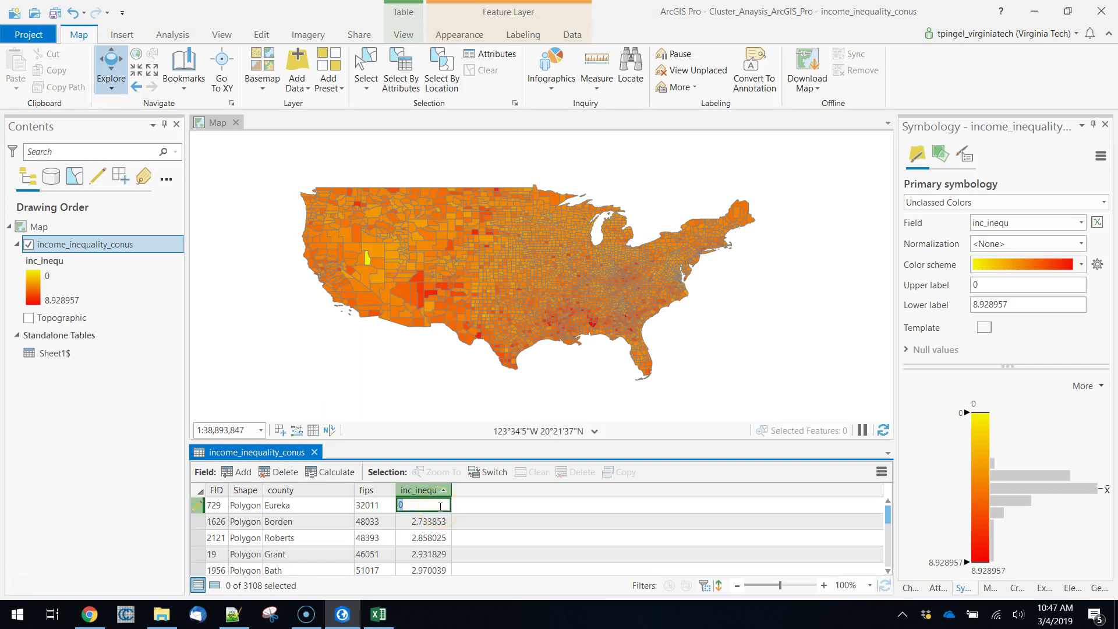
pyautogui.press('Return')
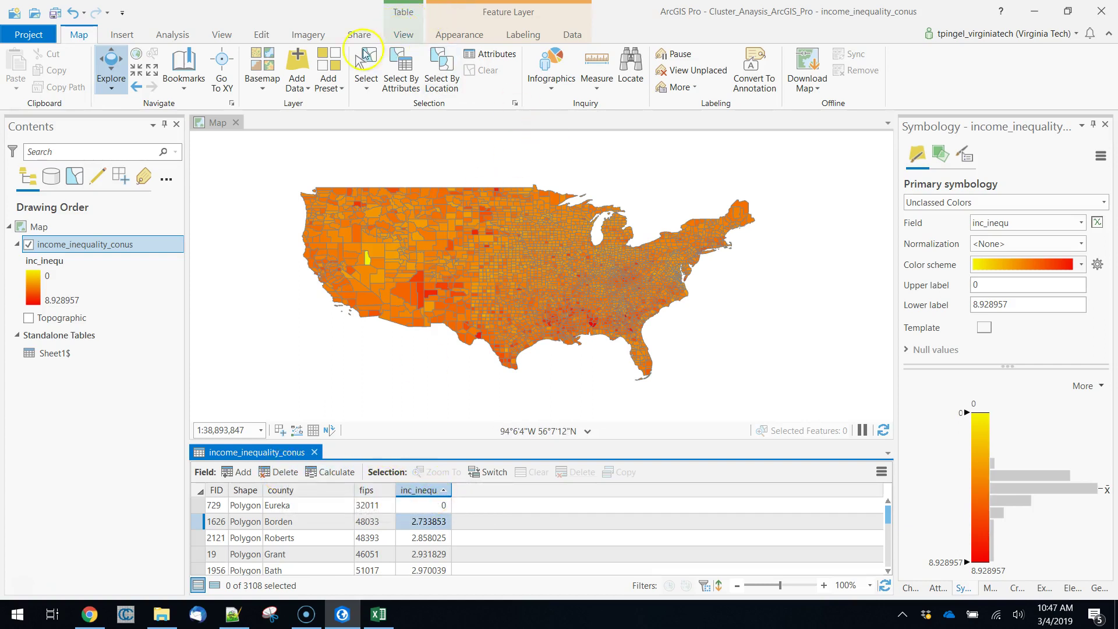
pyautogui.click(403, 35)
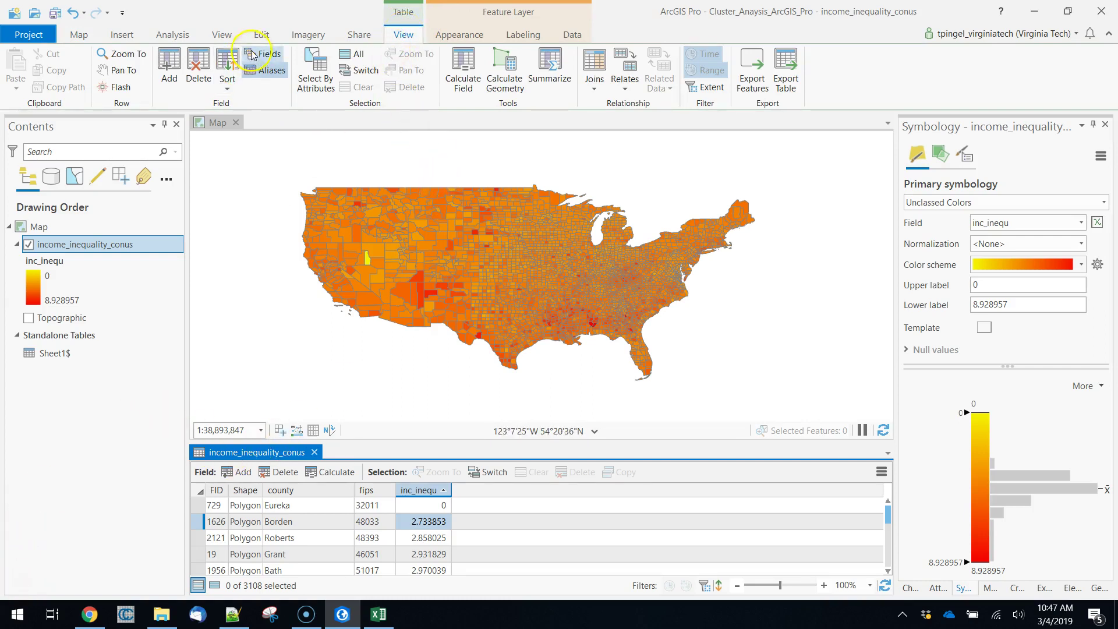
pyautogui.click(266, 55)
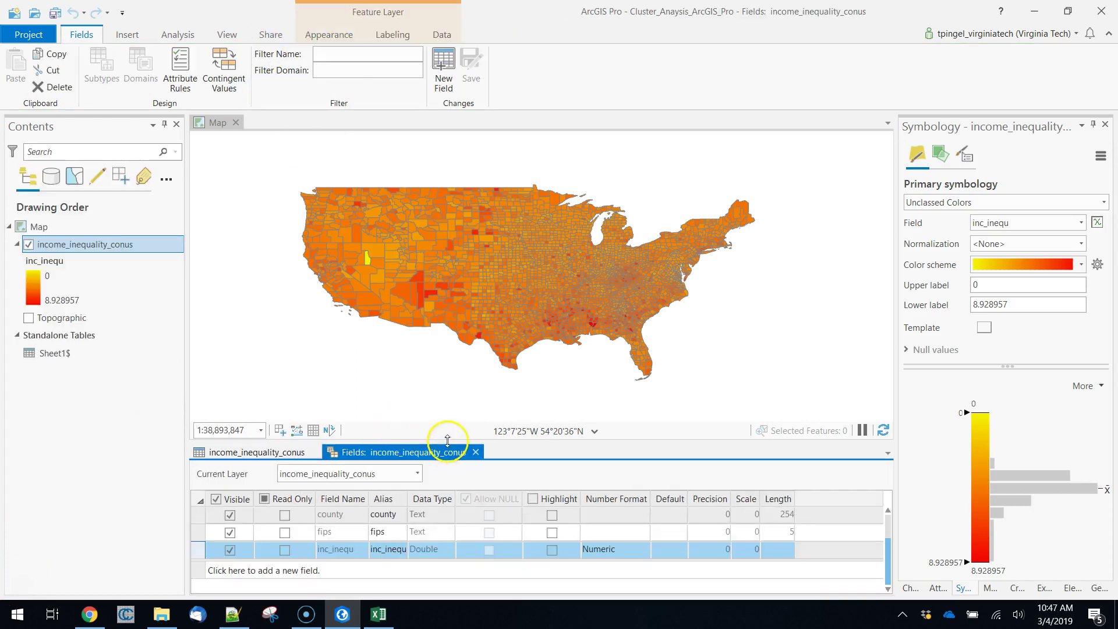
pyautogui.moveTo(448, 440); pyautogui.dragTo(459, 400)
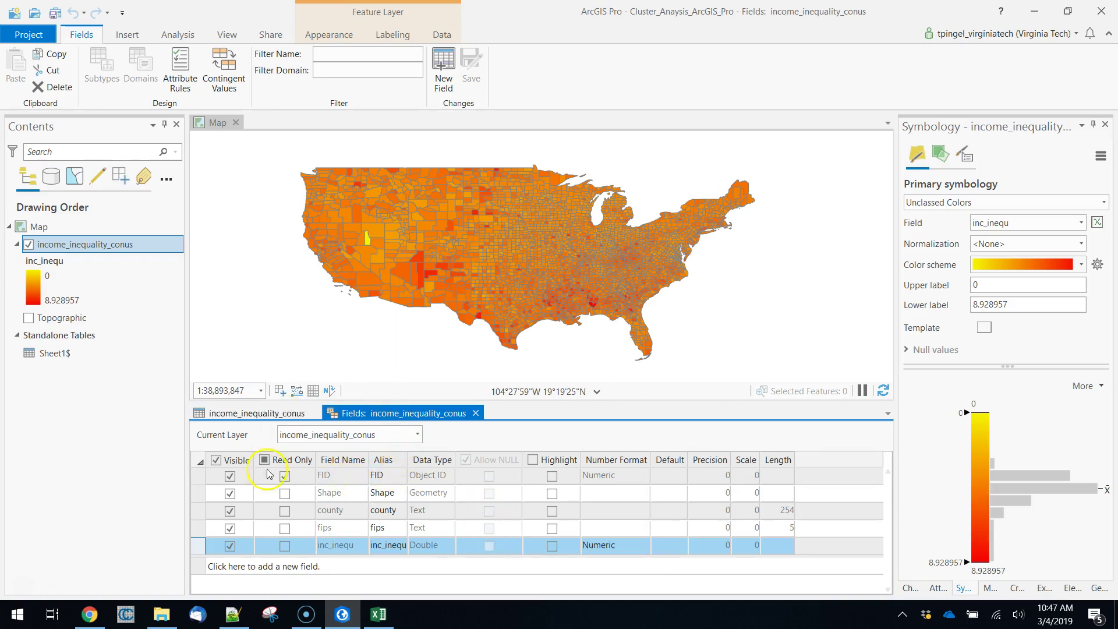
# Step: Add a new field named income_ine to the county layer
pyautogui.click(256, 566)
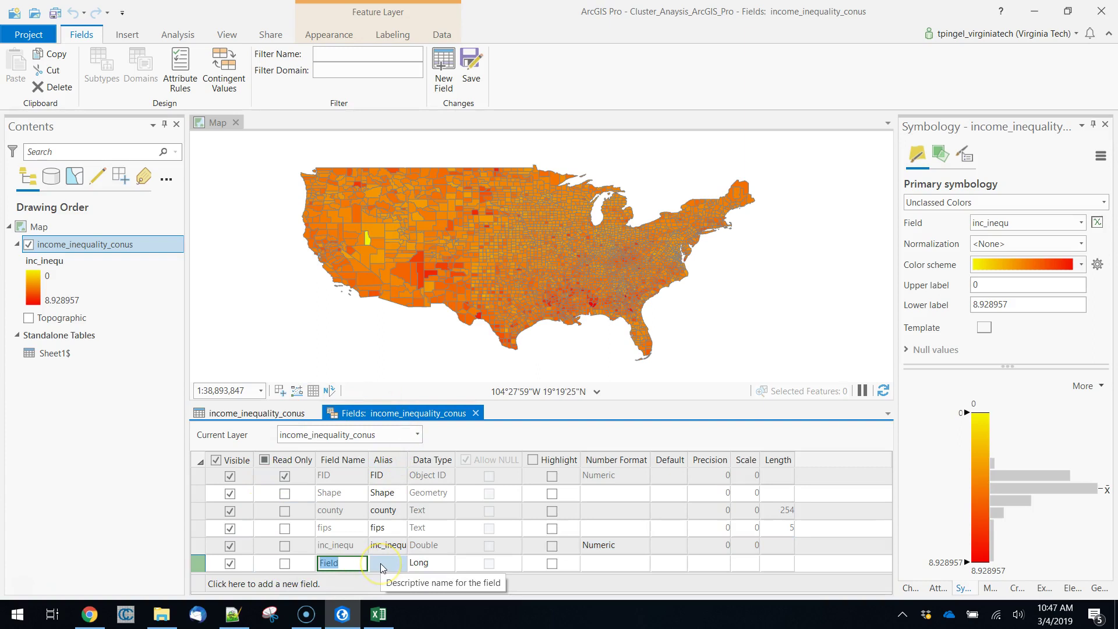
pyautogui.write('inc_ineq')
pyautogui.press('BackSpace')
pyautogui.write('q')
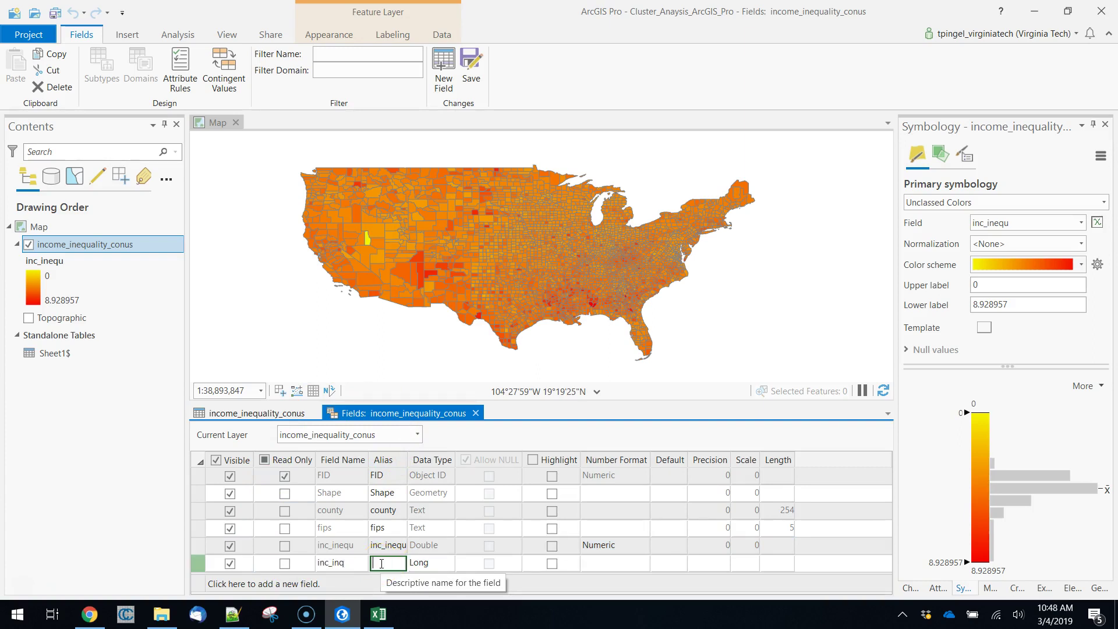
pyautogui.hotkey('ctrl', 'a')
pyautogui.write('income')
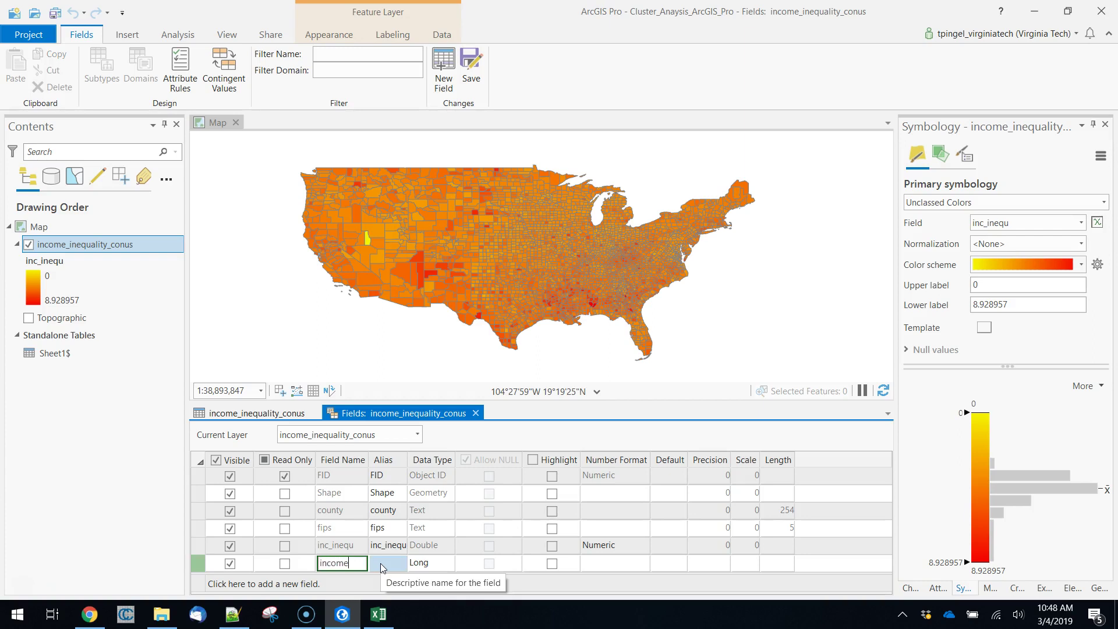
pyautogui.write('_ine')
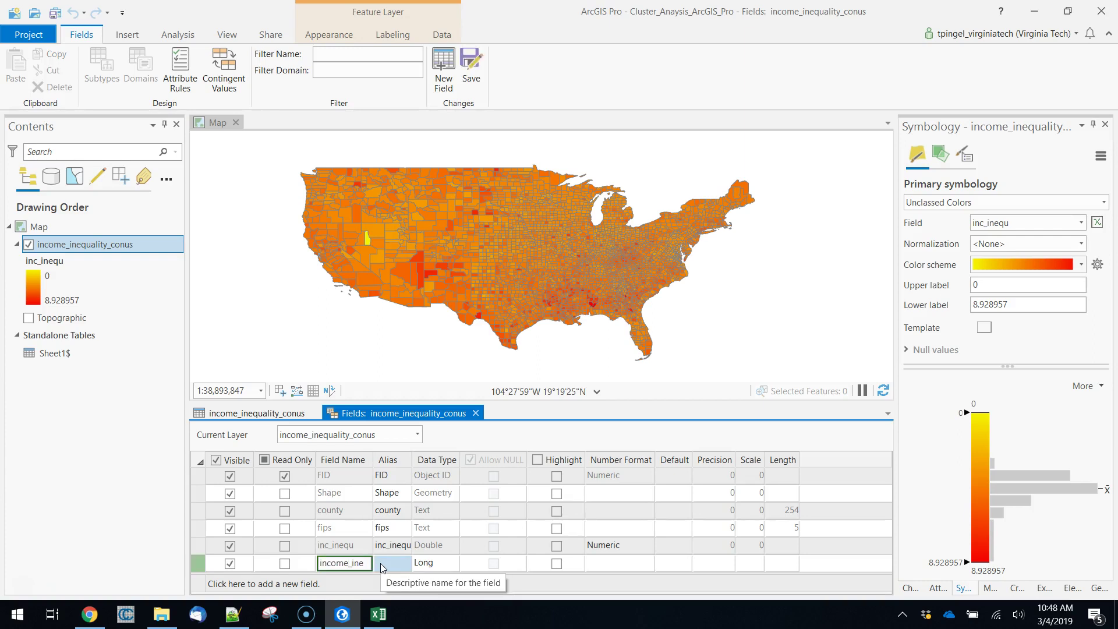
pyautogui.click(435, 564)
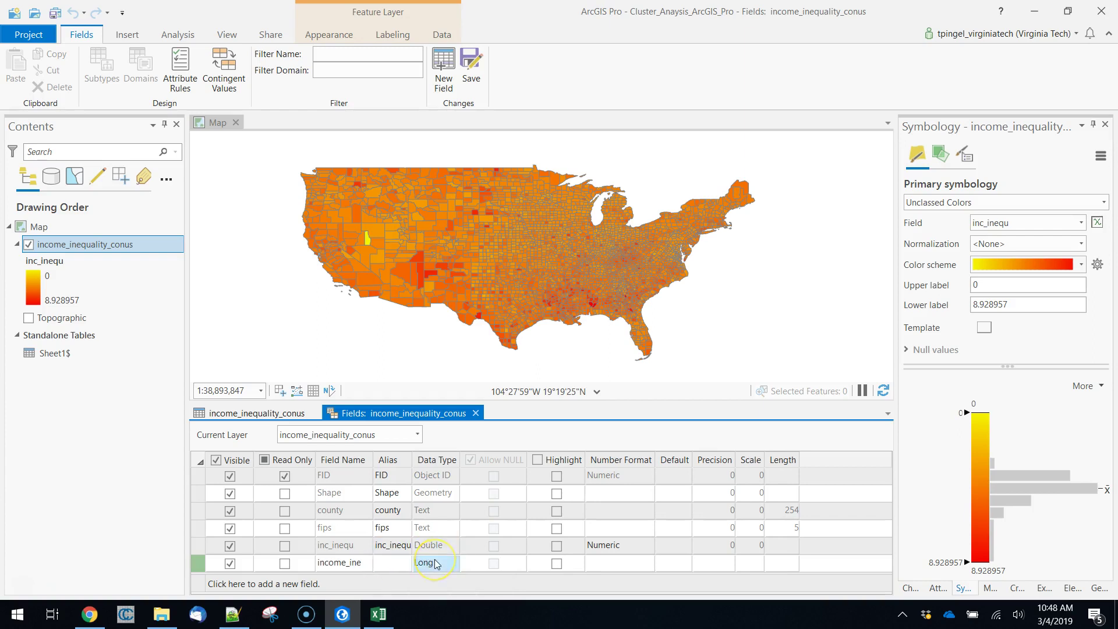
# Step: Make income_ine a Double field with the alias 'Income INequality'
pyautogui.click(435, 564)
pyautogui.click(453, 564)
pyautogui.click(429, 519)
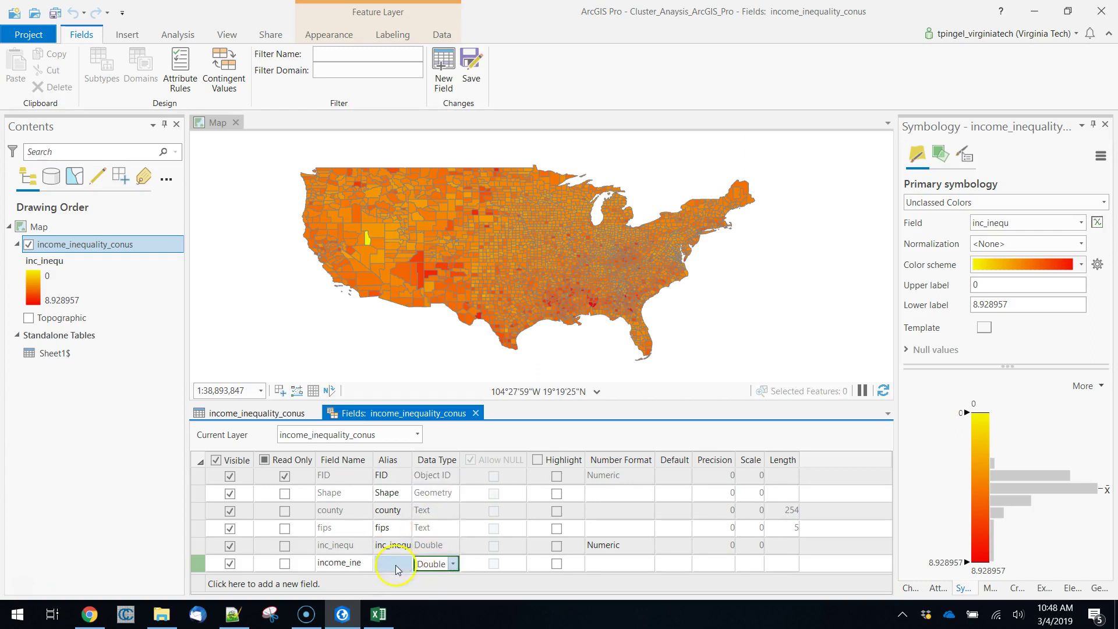
pyautogui.click(396, 565)
pyautogui.click(396, 565)
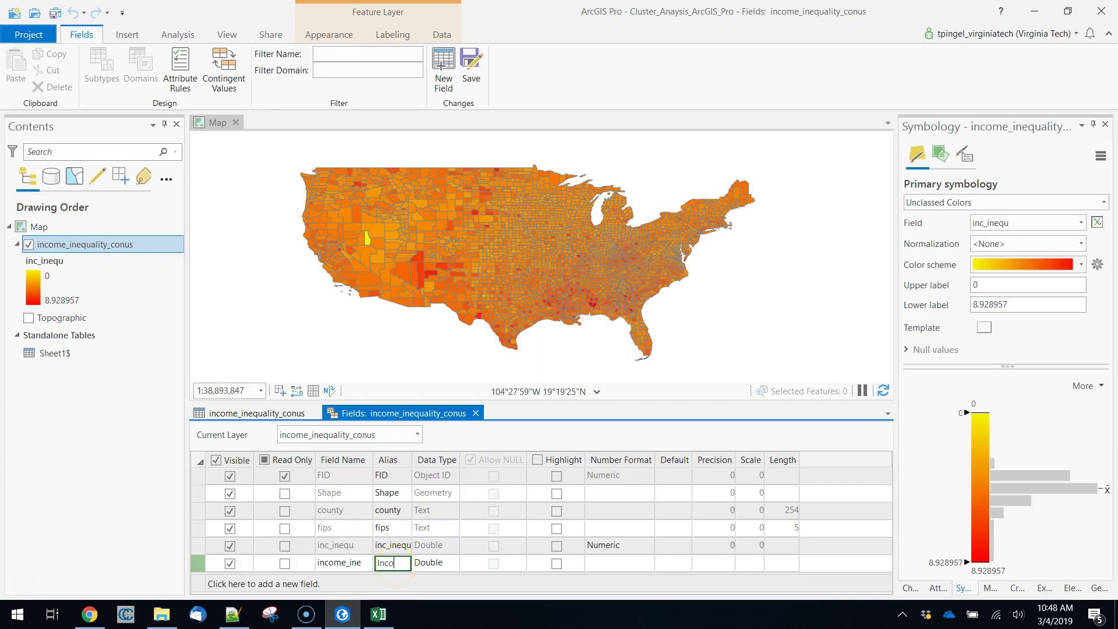
pyautogui.write('Income I')
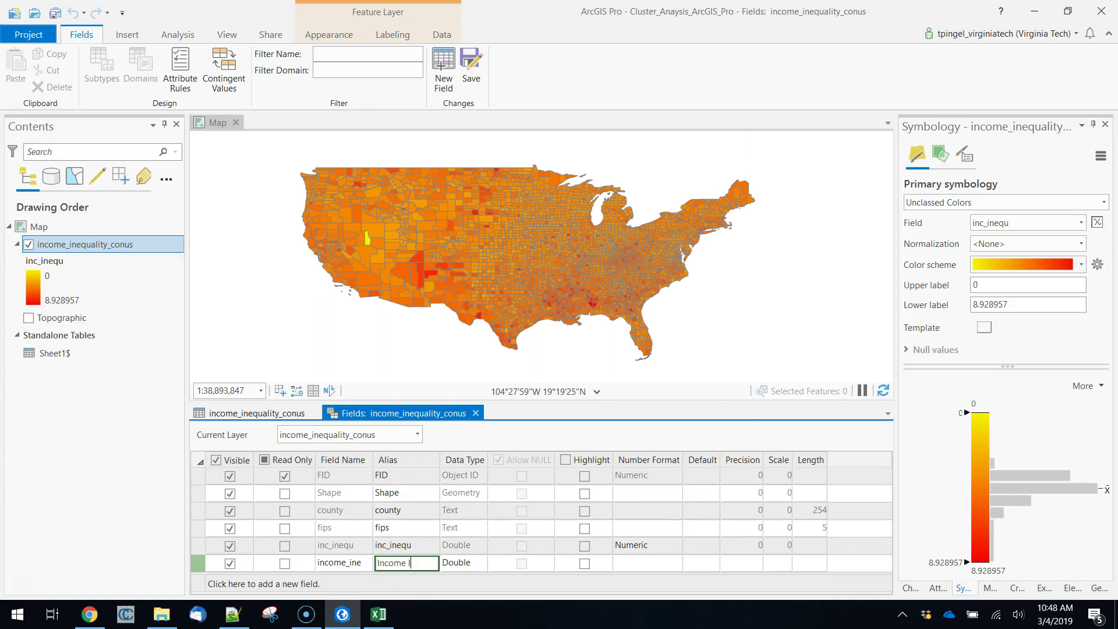
pyautogui.write('Nequality')
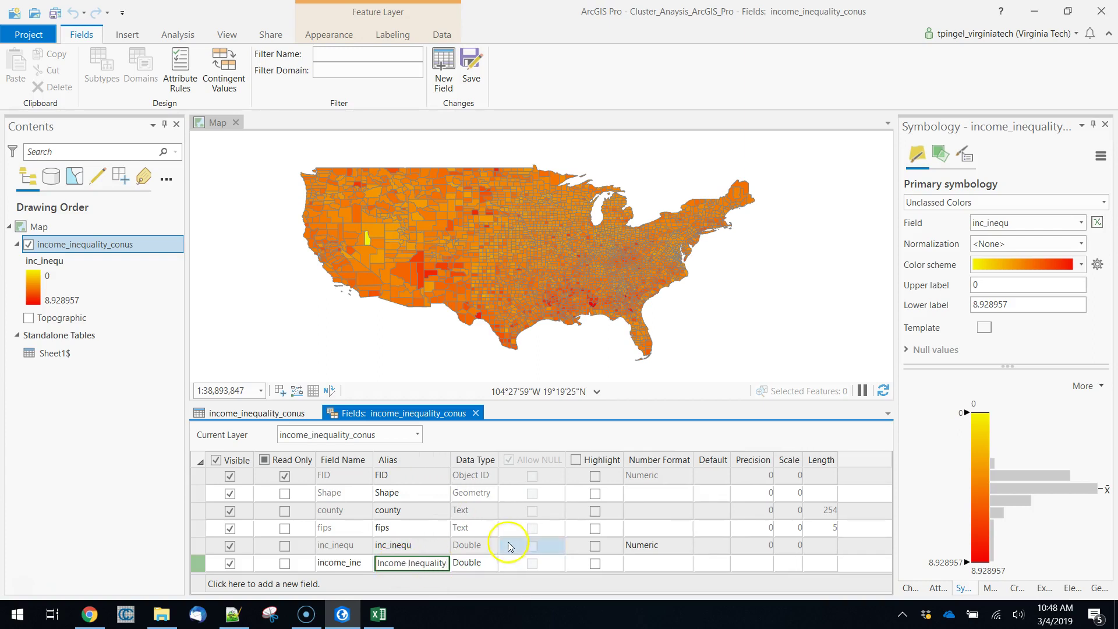
pyautogui.click(530, 564)
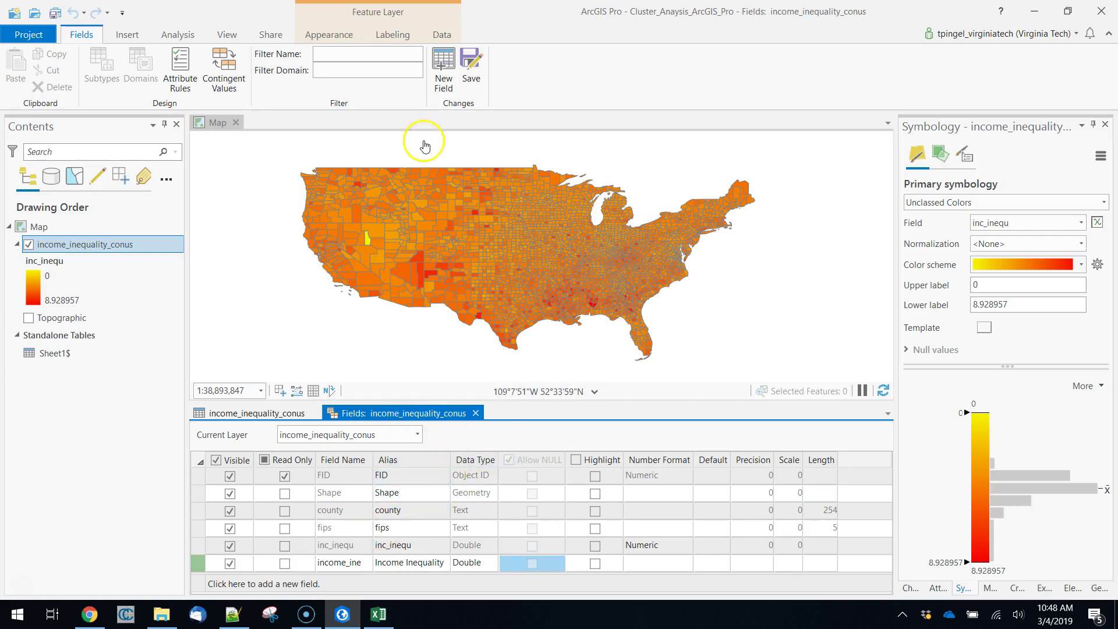
# Step: Delete the extra income_ine field and save the field changes
pyautogui.click(200, 564)
pyautogui.rightClick(201, 564)
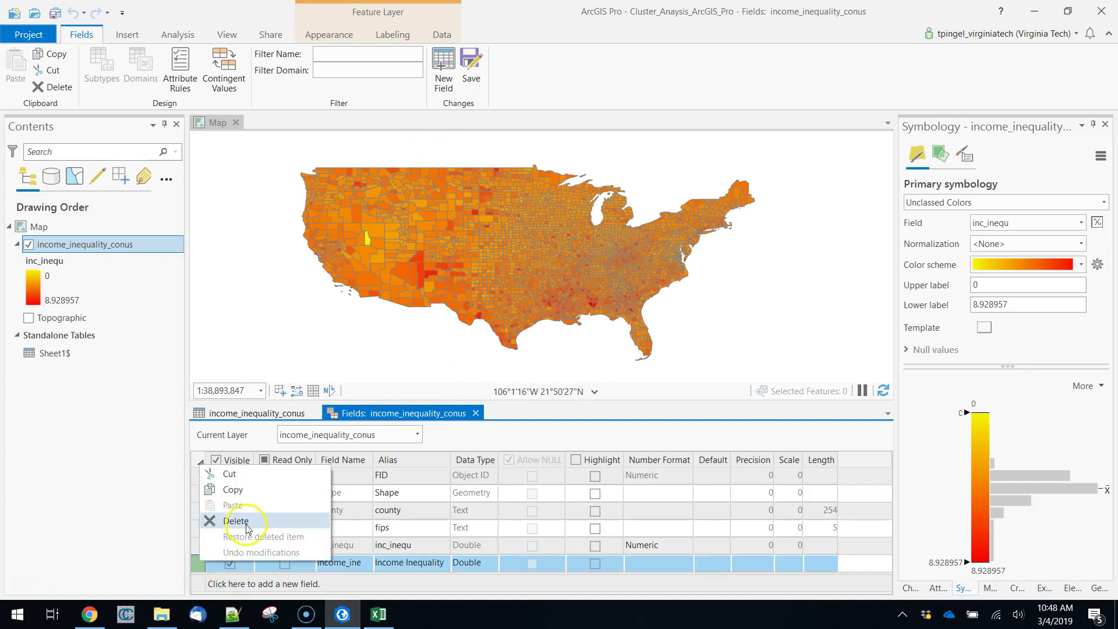
pyautogui.click(227, 520)
pyautogui.click(472, 64)
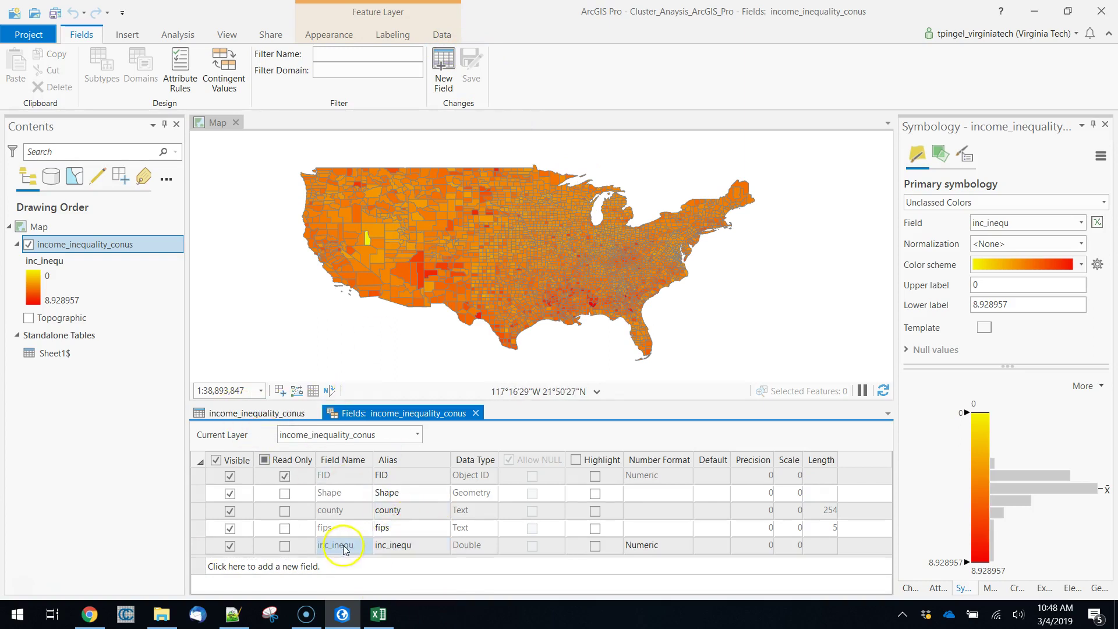
# Step: Give the inc_inequ field the alias 'Income Inequality'
pyautogui.doubleClick(391, 547)
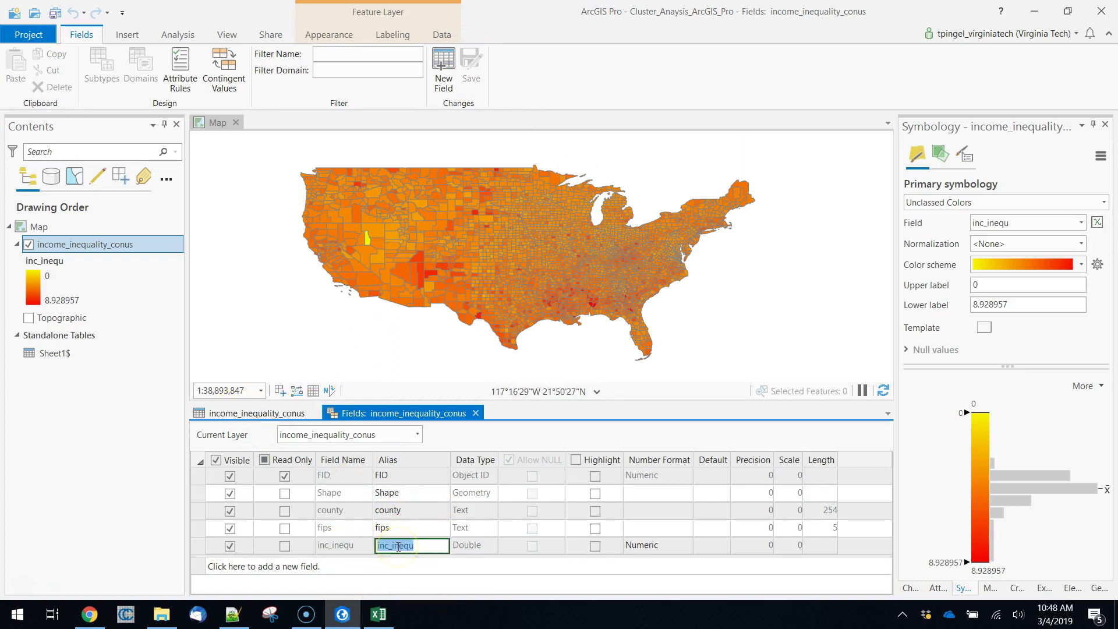
pyautogui.write('Ico')
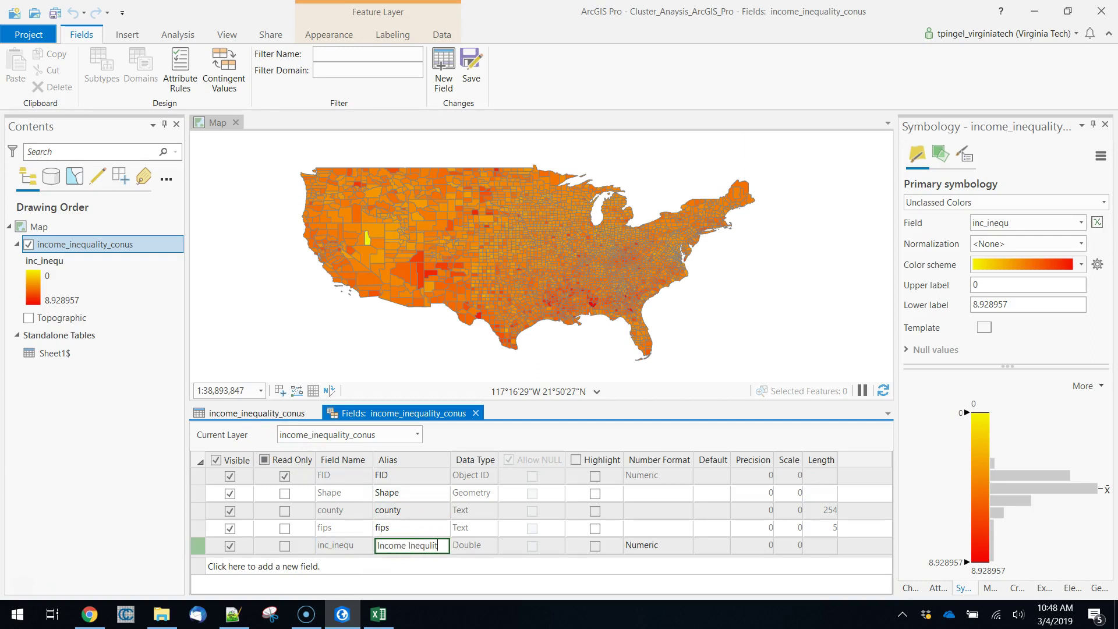
pyautogui.press('Return')
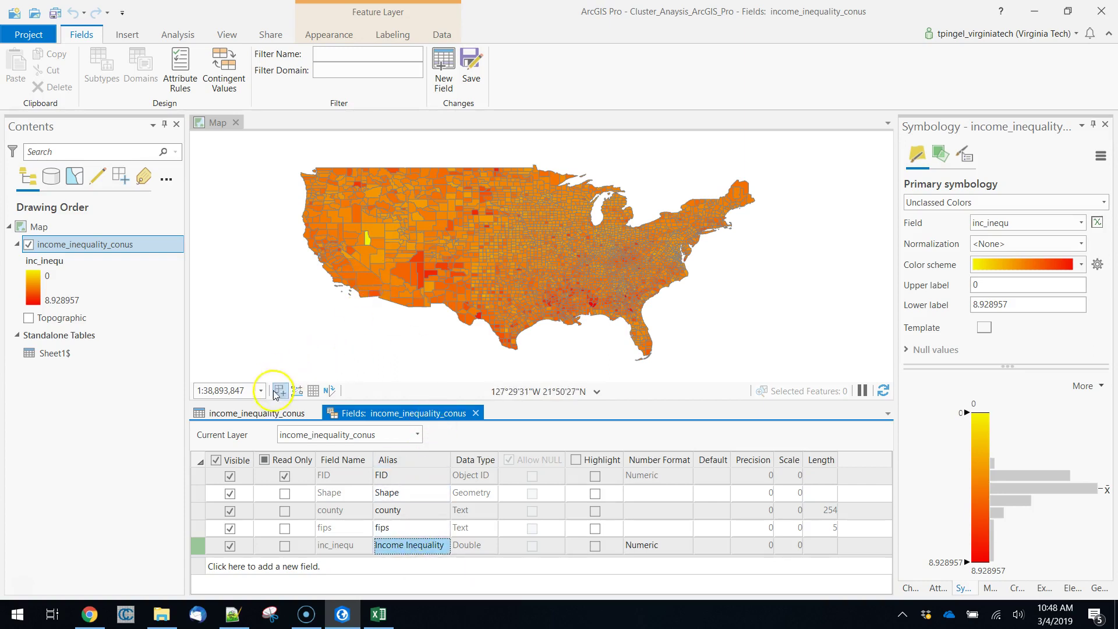
# Step: Select Eureka's zero-value row and zoom into Nevada, selecting neighbouring counties
pyautogui.click(257, 413)
pyautogui.click(440, 468)
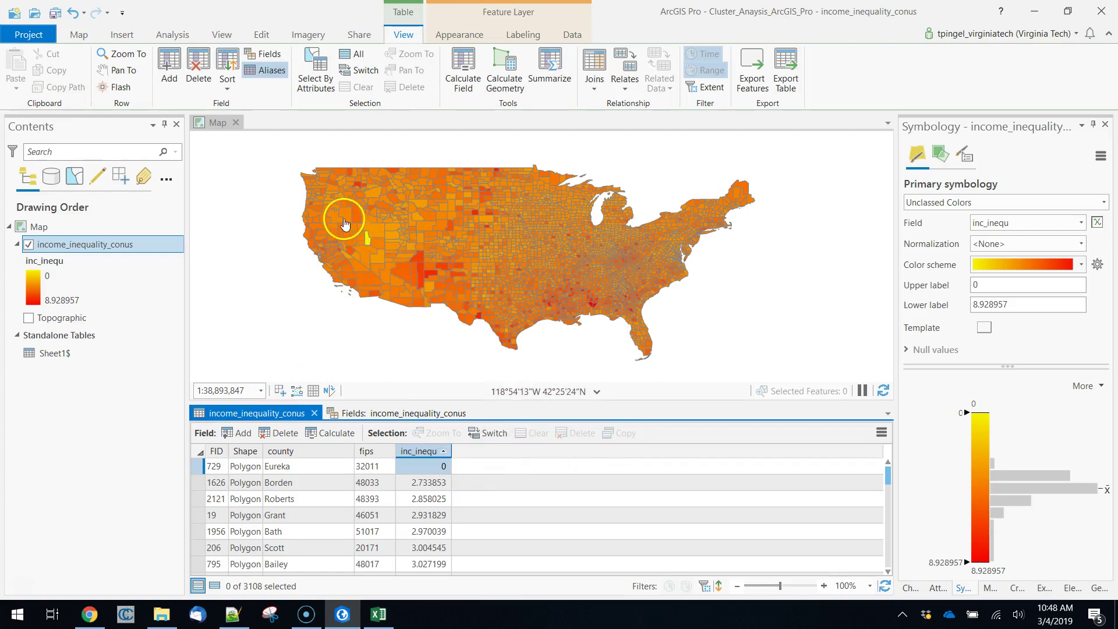
pyautogui.scroll(4, 347, 236)
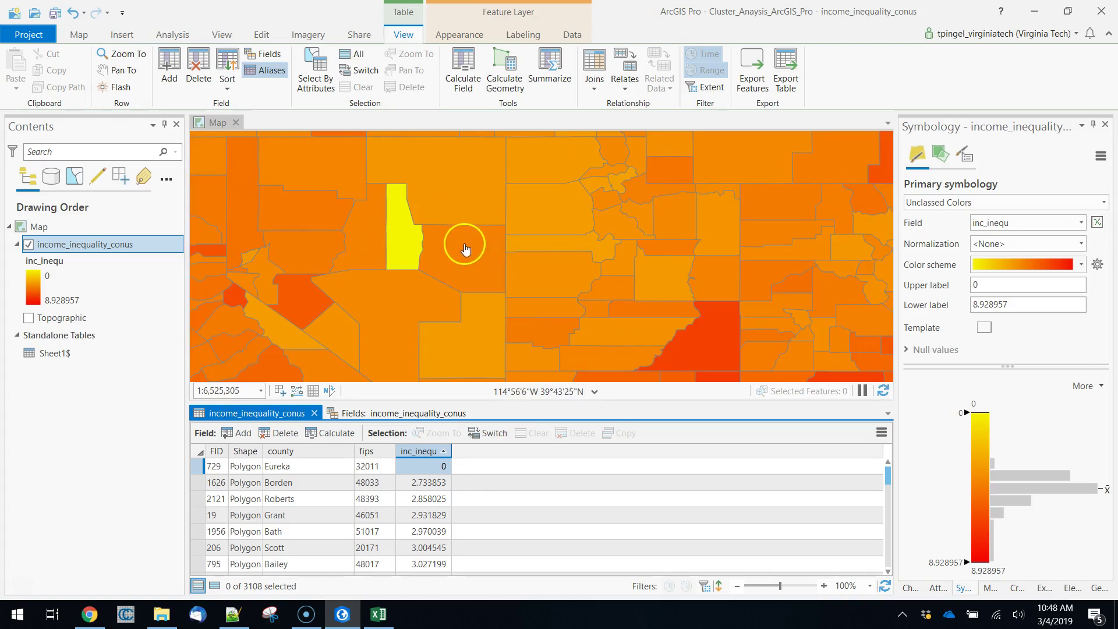
pyautogui.click(445, 294)
pyautogui.click(479, 215)
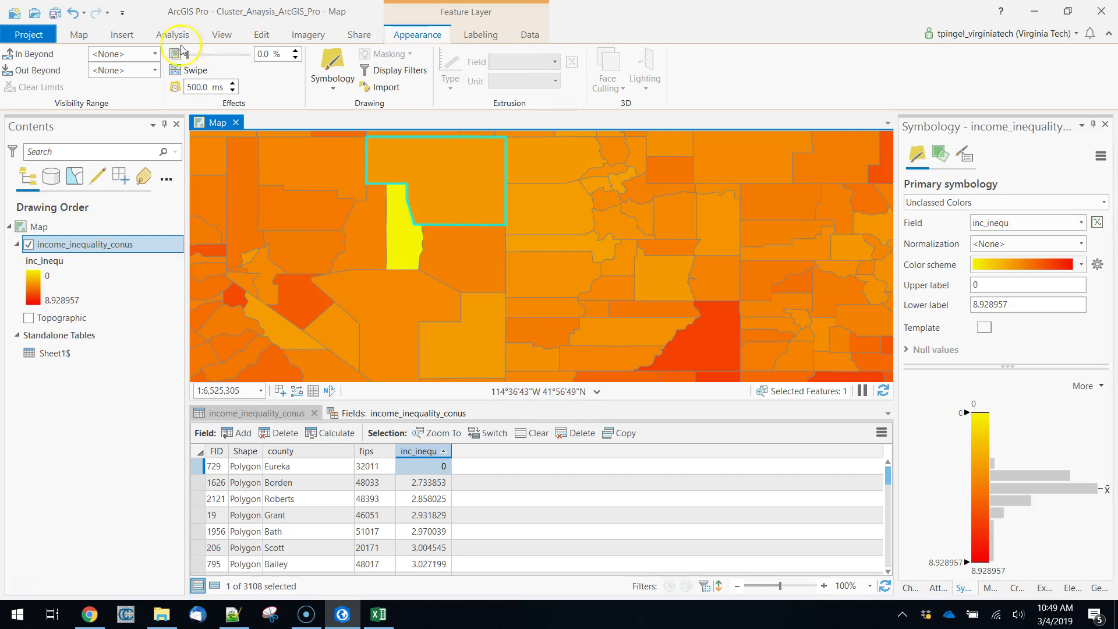
# Step: Identify White Pine, Elko, Humboldt, Pershing, Churchill, Lander and Nye counties with Explore
pyautogui.click(78, 35)
pyautogui.click(110, 65)
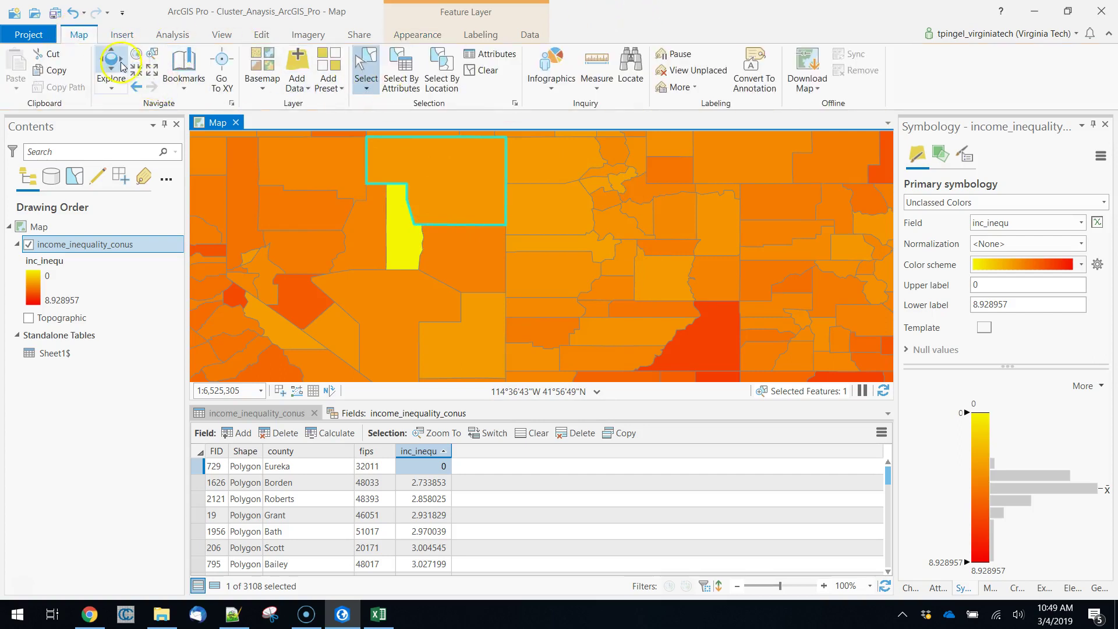
pyautogui.click(448, 262)
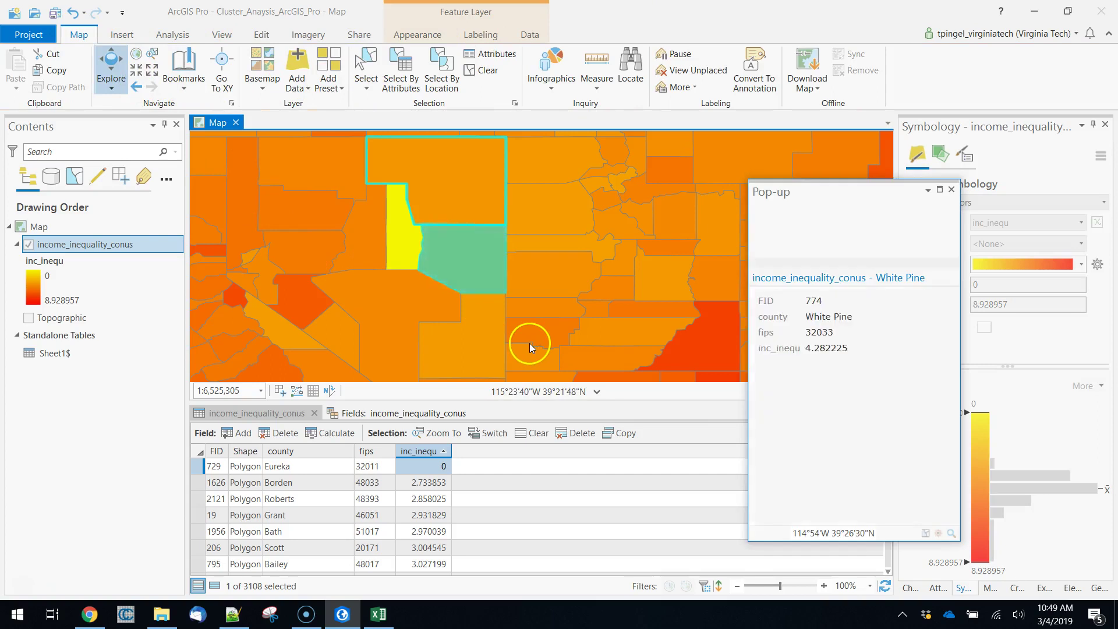
pyautogui.click(471, 261)
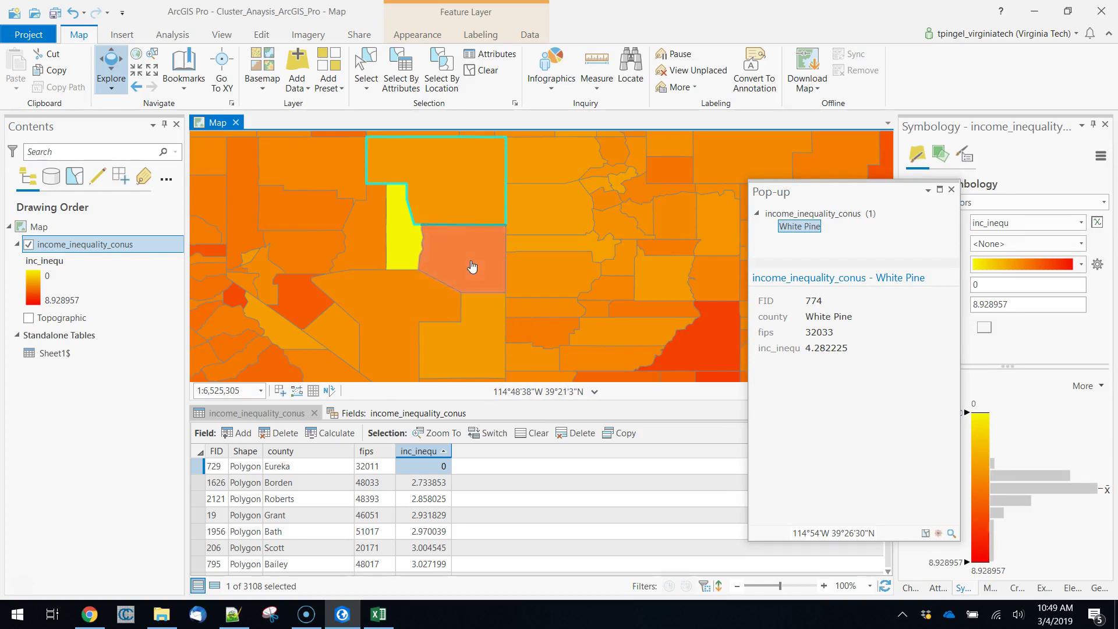
pyautogui.click(452, 161)
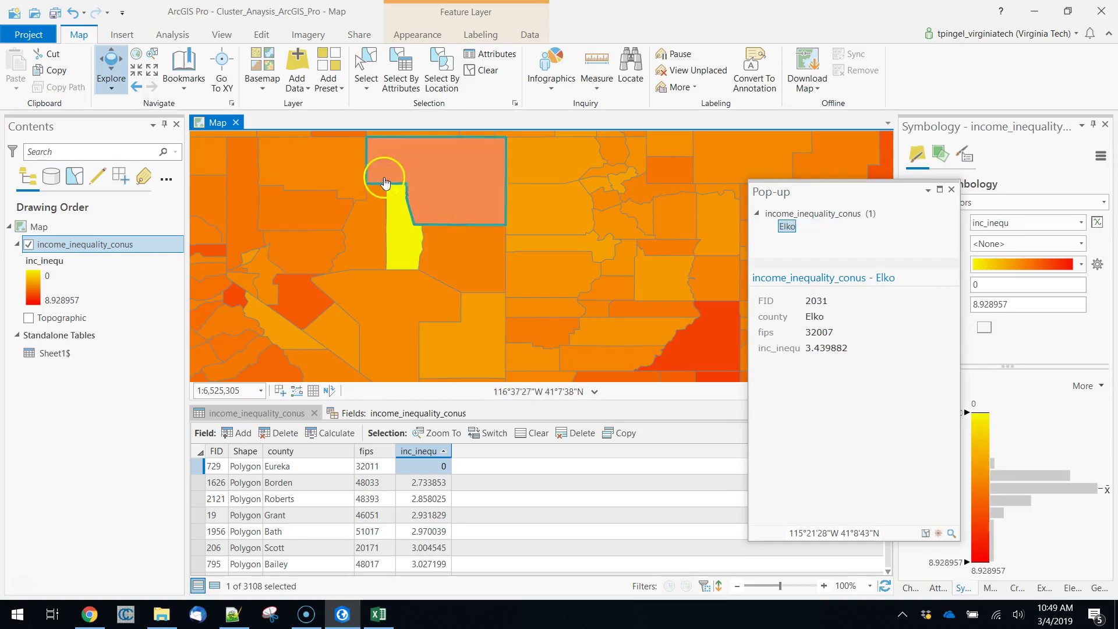
pyautogui.click(341, 203)
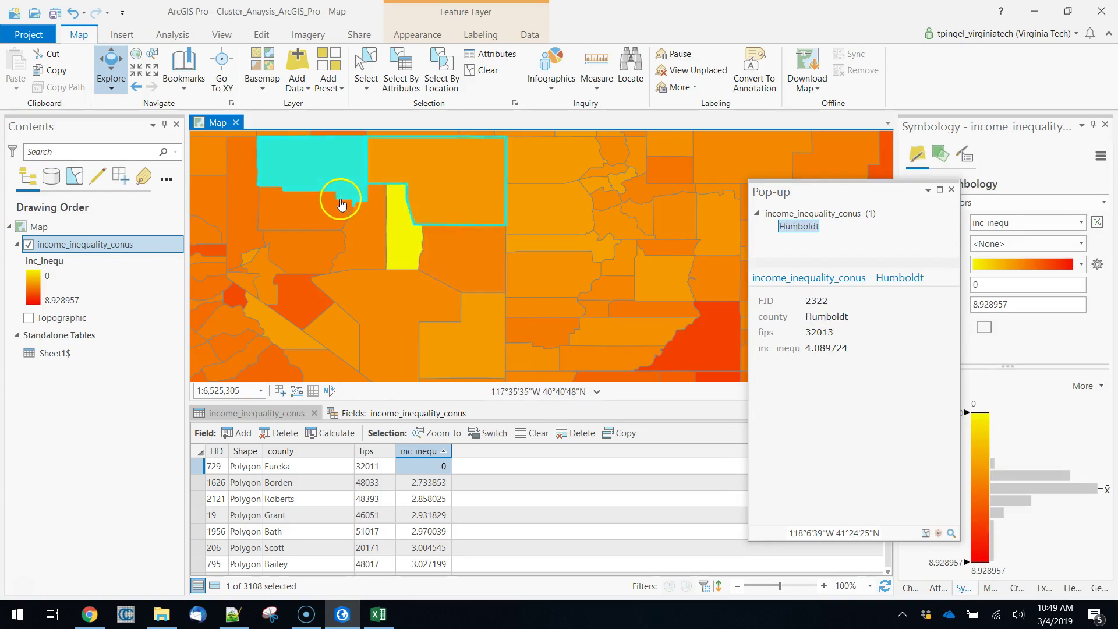
pyautogui.click(310, 216)
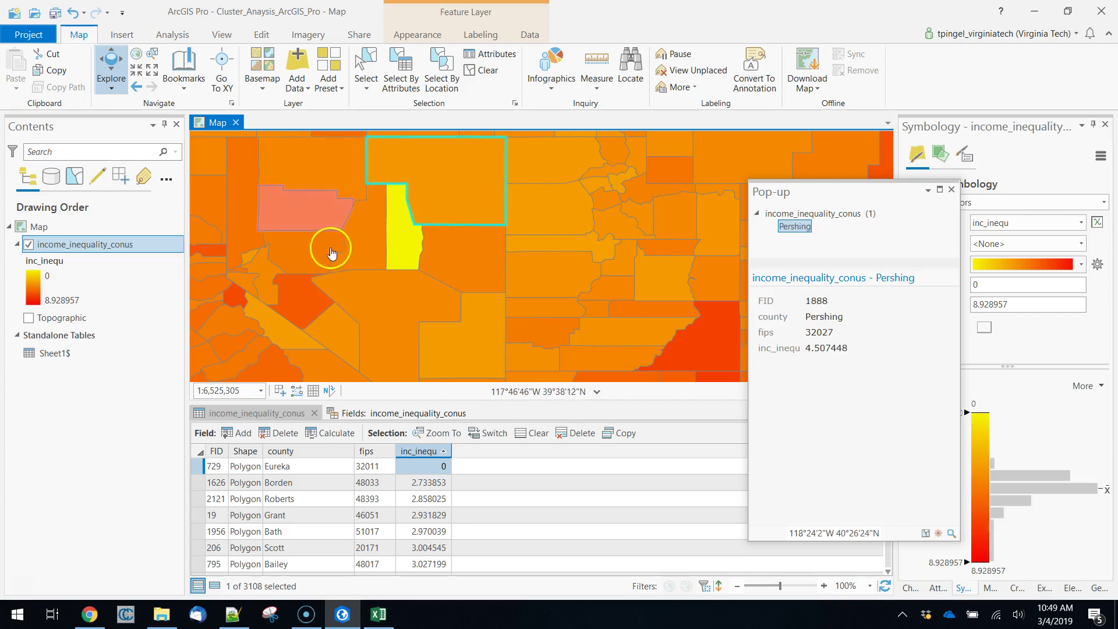
pyautogui.click(333, 256)
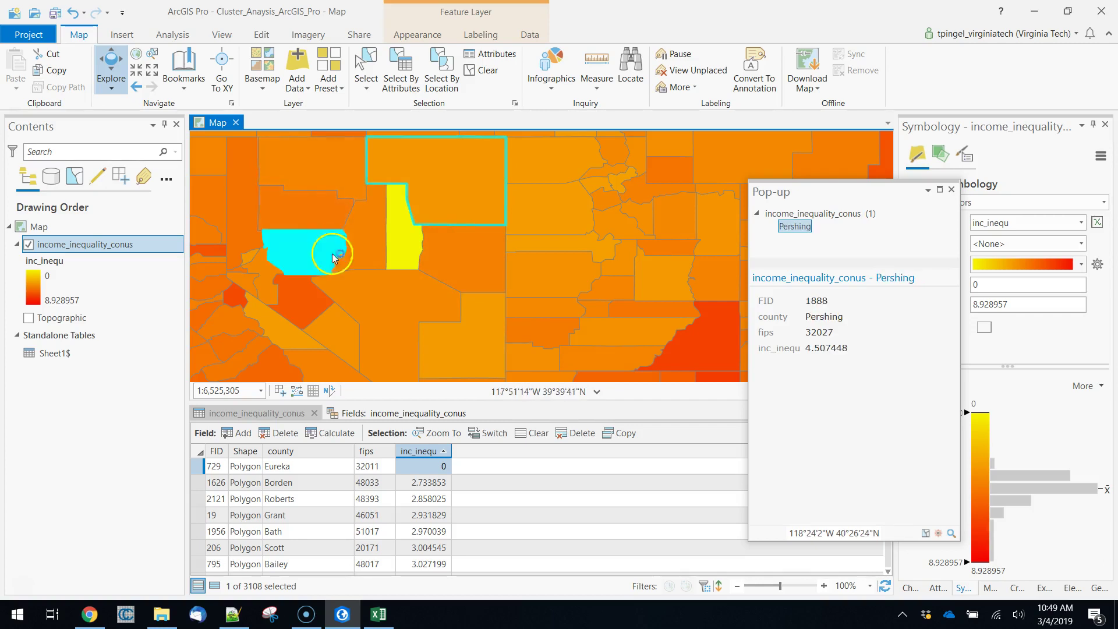
pyautogui.click(366, 254)
pyautogui.click(426, 324)
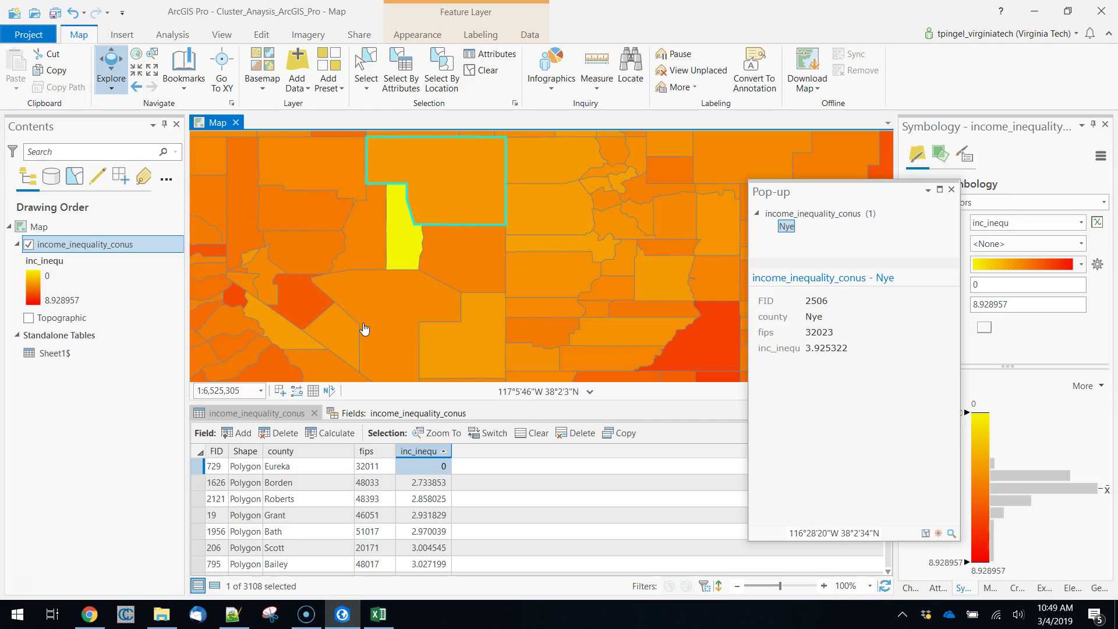
# Step: Create a new blank Excel workbook in a smaller window beside the map
pyautogui.rightClick(22, 619)
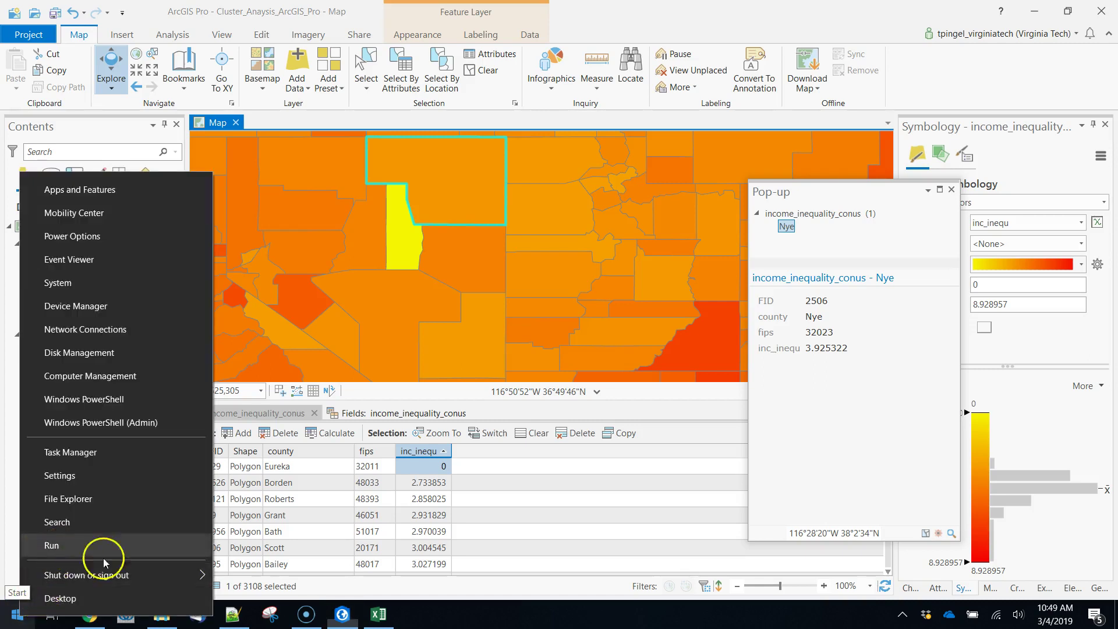
pyautogui.click(378, 615)
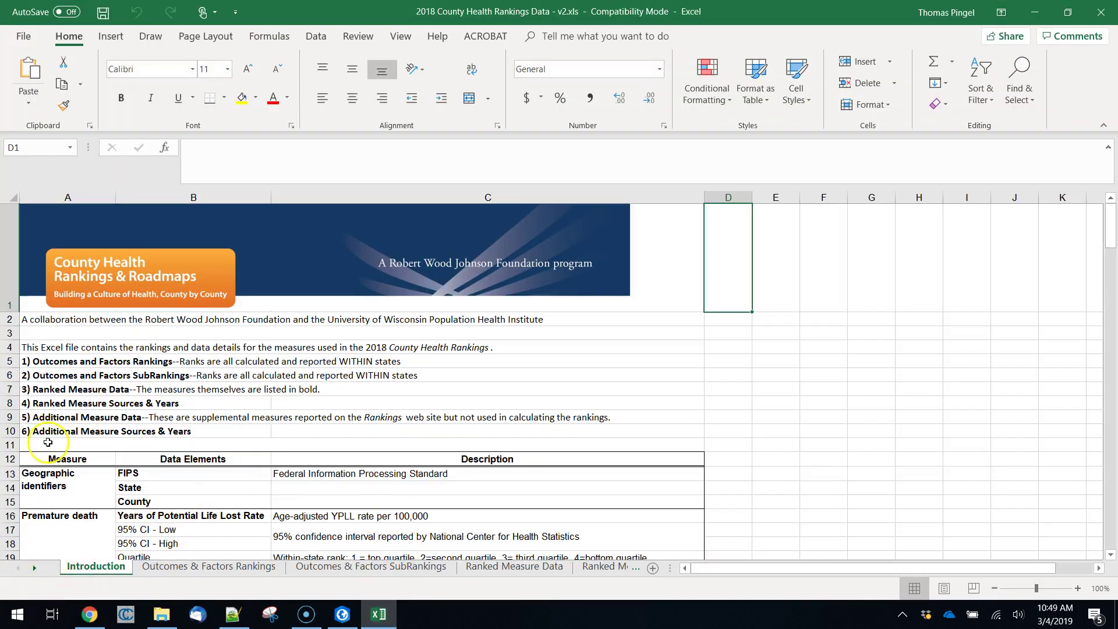
pyautogui.click(24, 35)
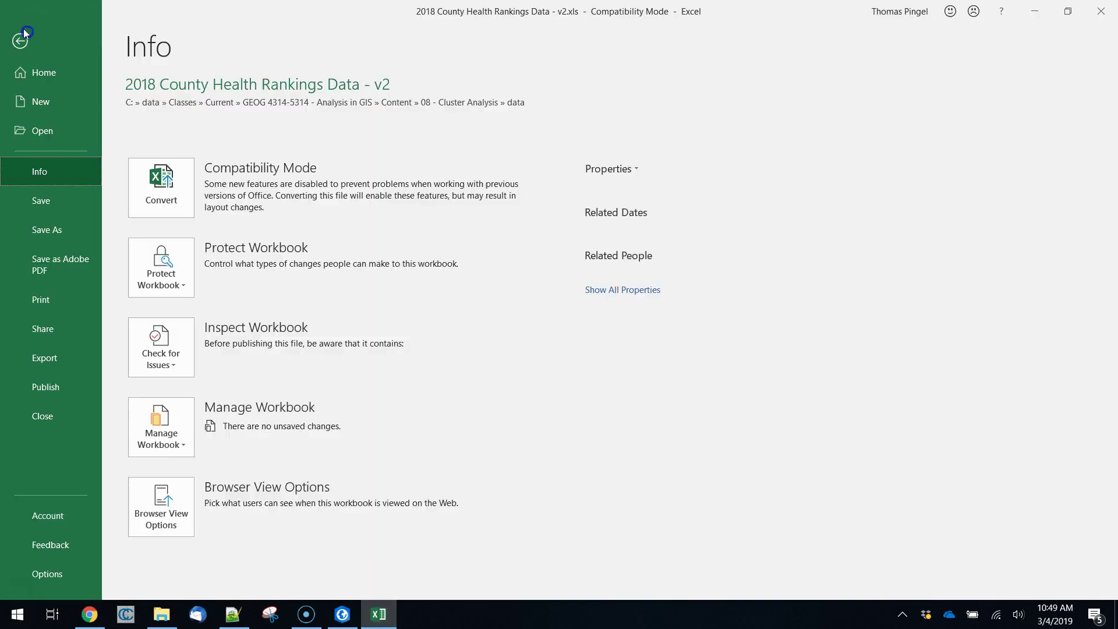
pyautogui.click(56, 99)
pyautogui.click(205, 198)
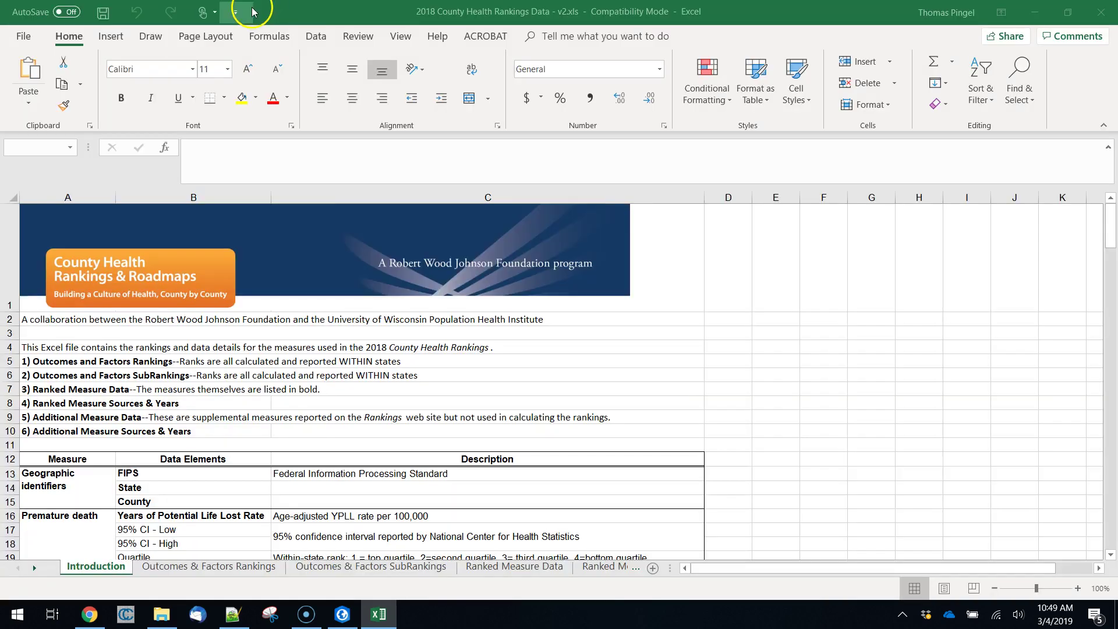
pyautogui.moveTo(282, 9); pyautogui.dragTo(778, 114)
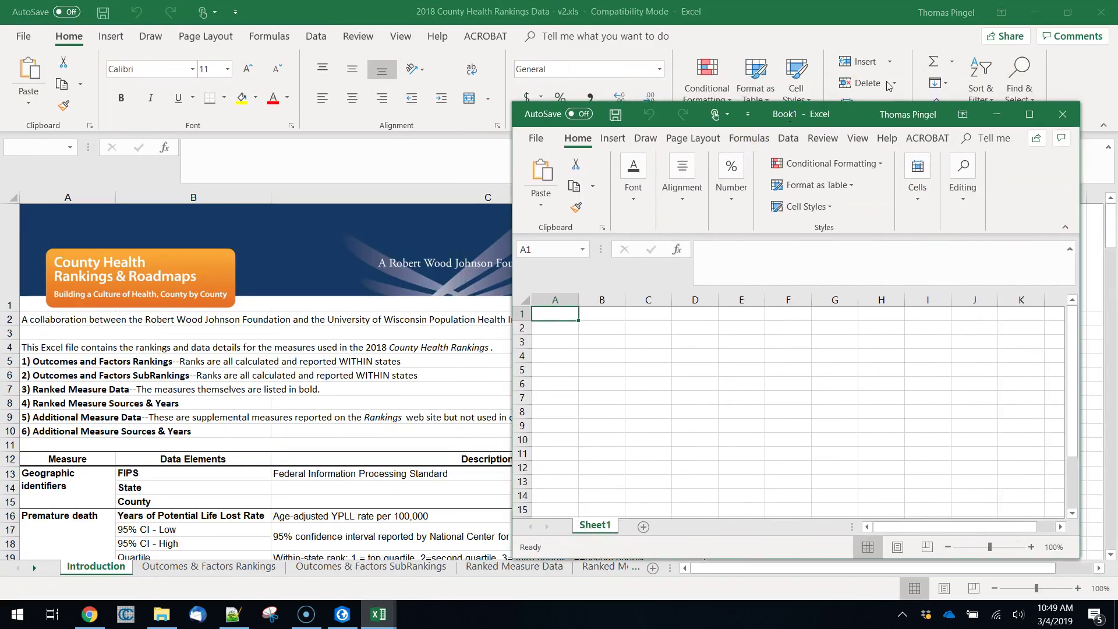
pyautogui.click(1028, 9)
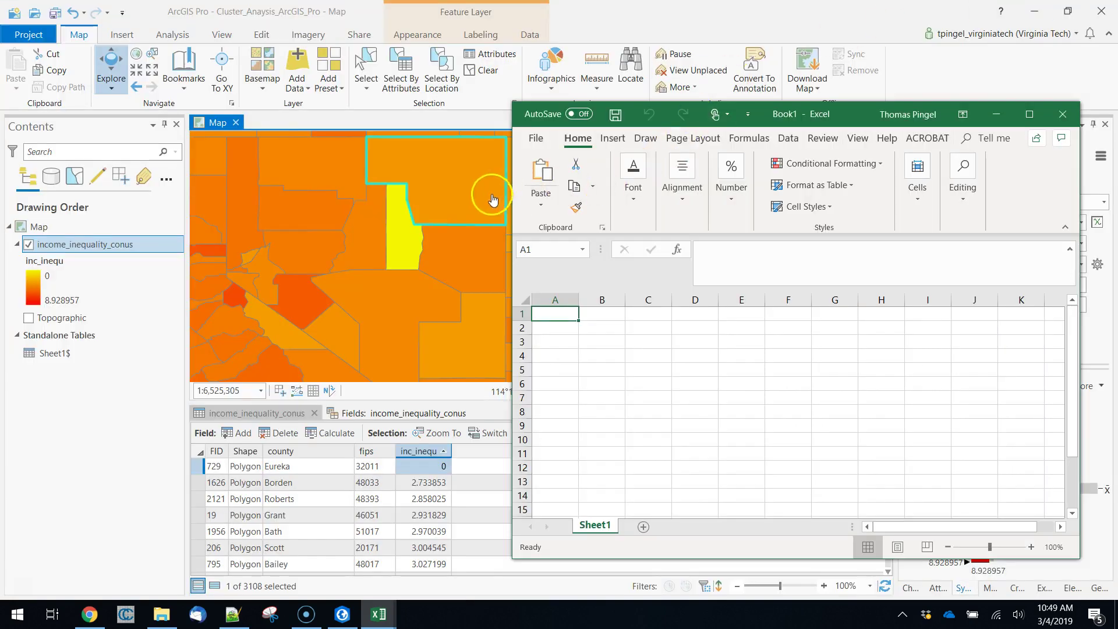
# Step: Look up Elko's inc_inequ value and enter 3.44 in cell A1
pyautogui.click(459, 185)
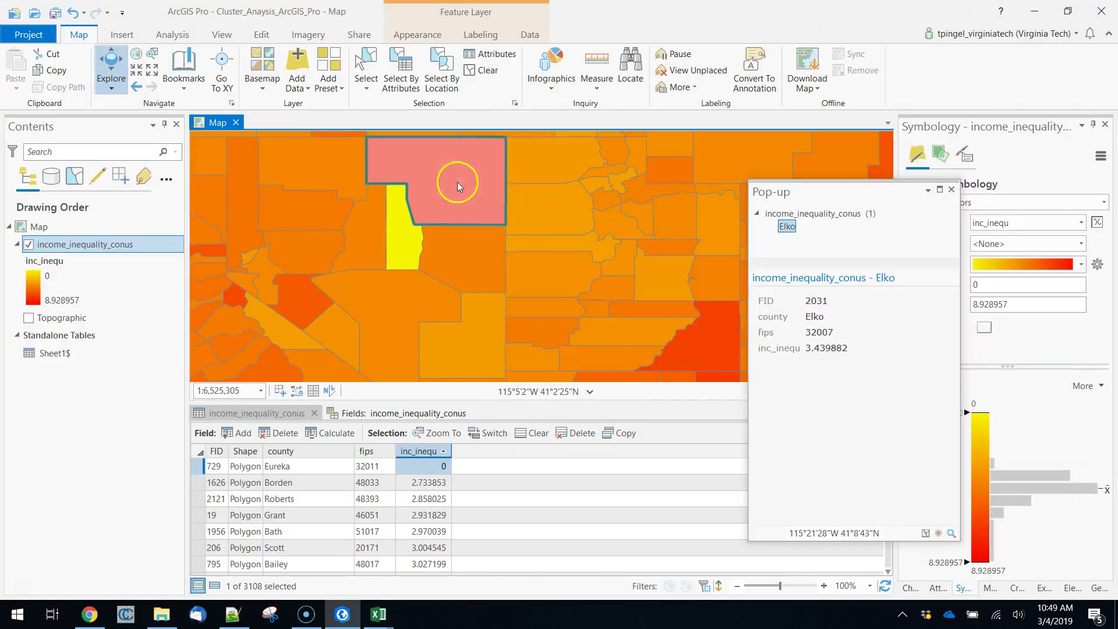
pyautogui.click(833, 347)
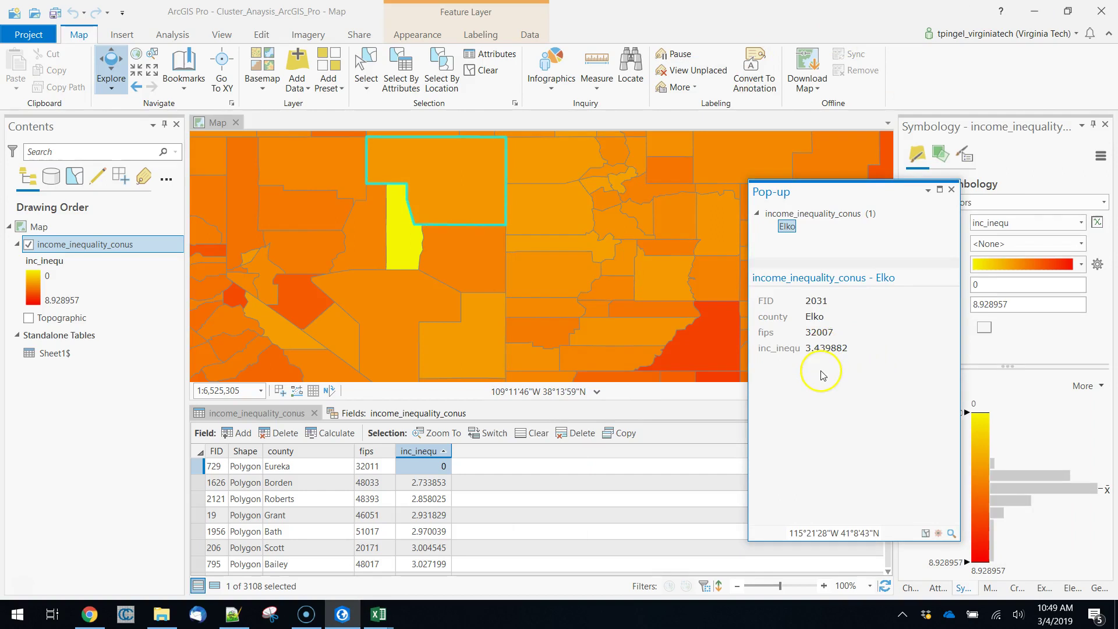
pyautogui.hotkey('alt', 'Tab')
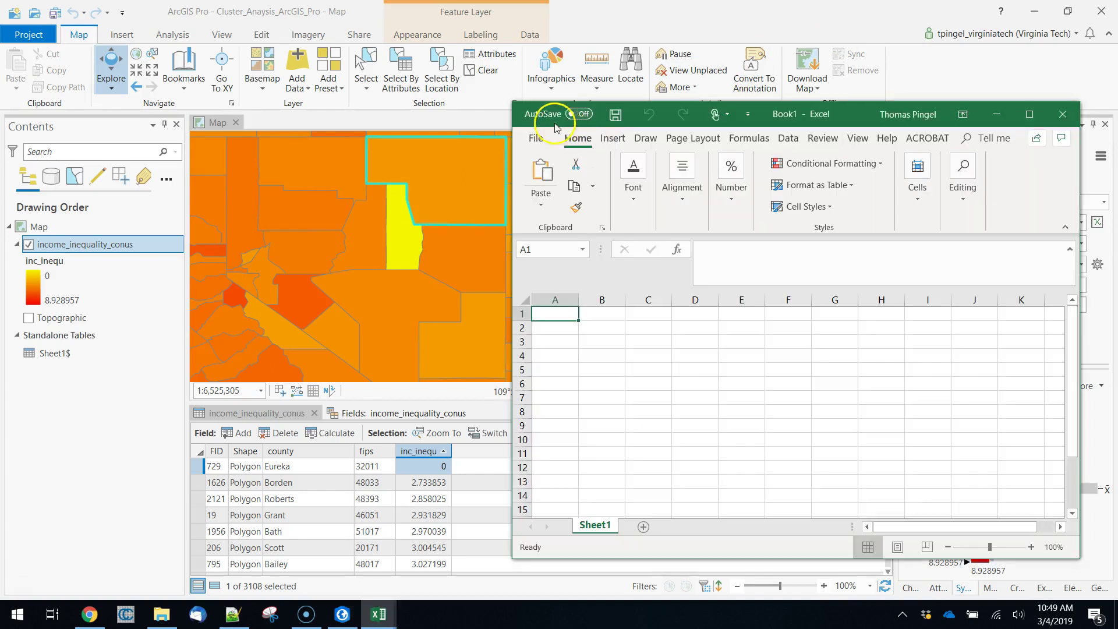
pyautogui.click(574, 306)
pyautogui.write('3.439882')
pyautogui.press('Return')
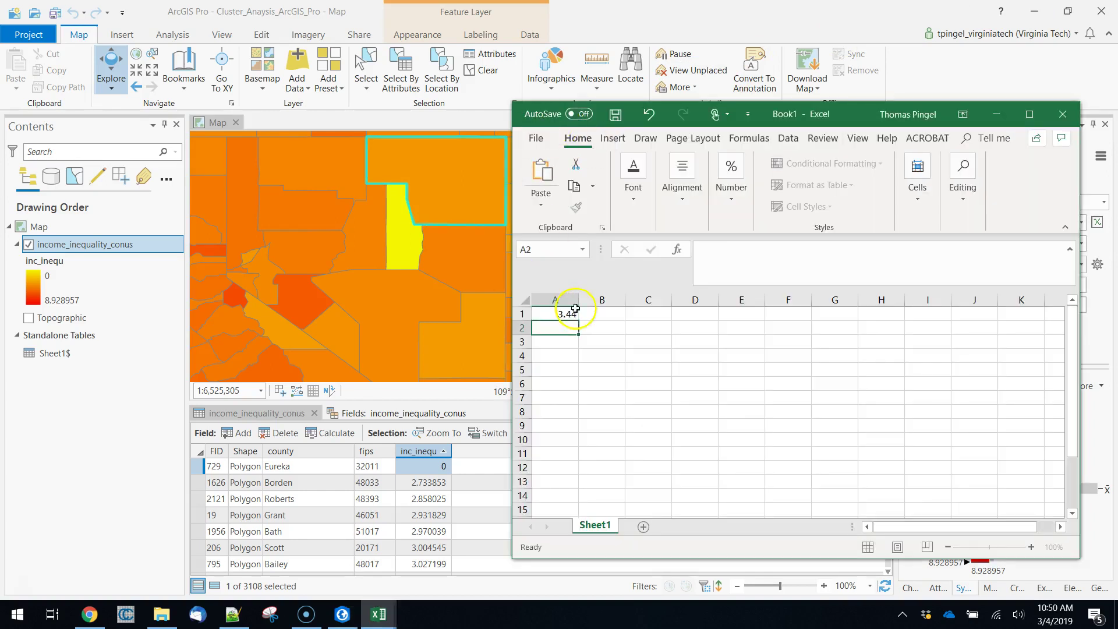
pyautogui.hotkey('alt', 'Tab')
# Step: Enter White Pine's 4.28 in A2 and Nye's 3.92 in A3
pyautogui.click(484, 251)
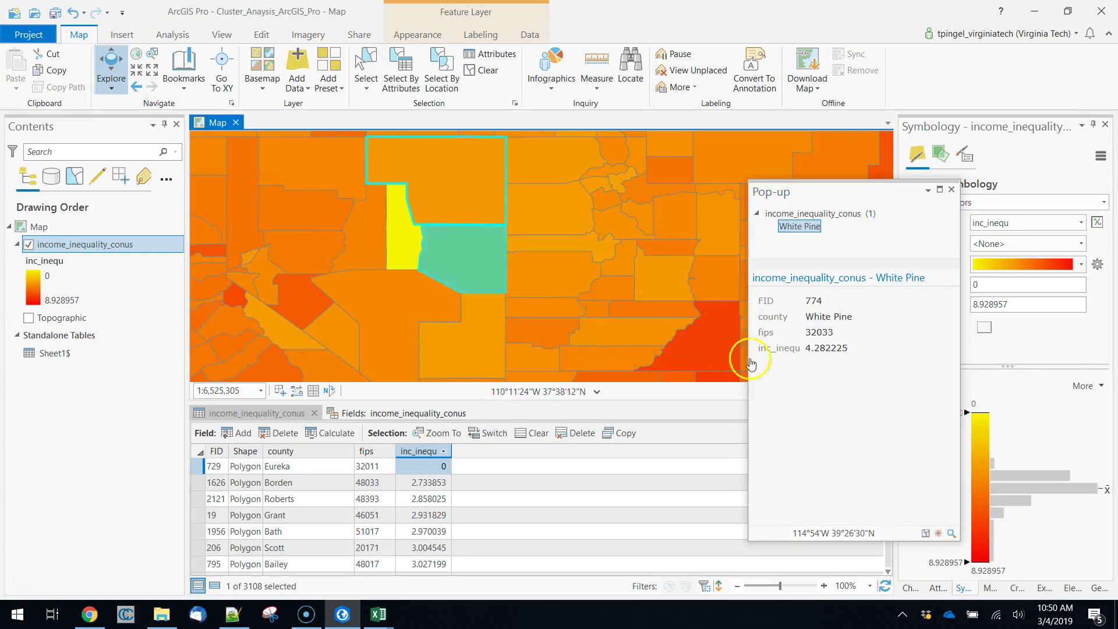
pyautogui.hotkey('alt', 'Tab')
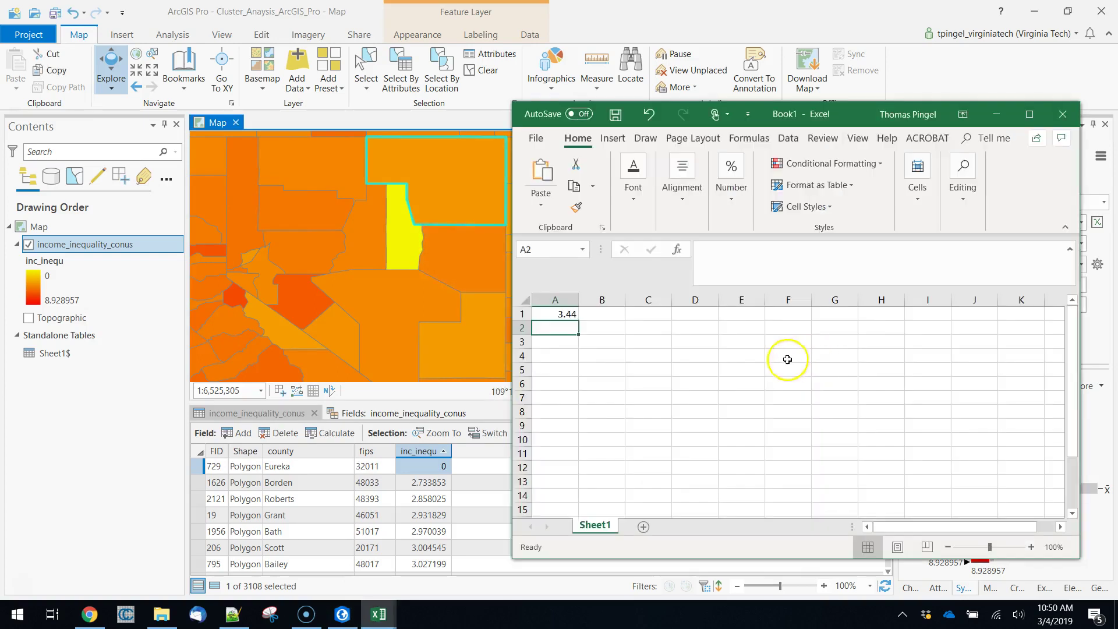
pyautogui.write('4.28')
pyautogui.press('Return')
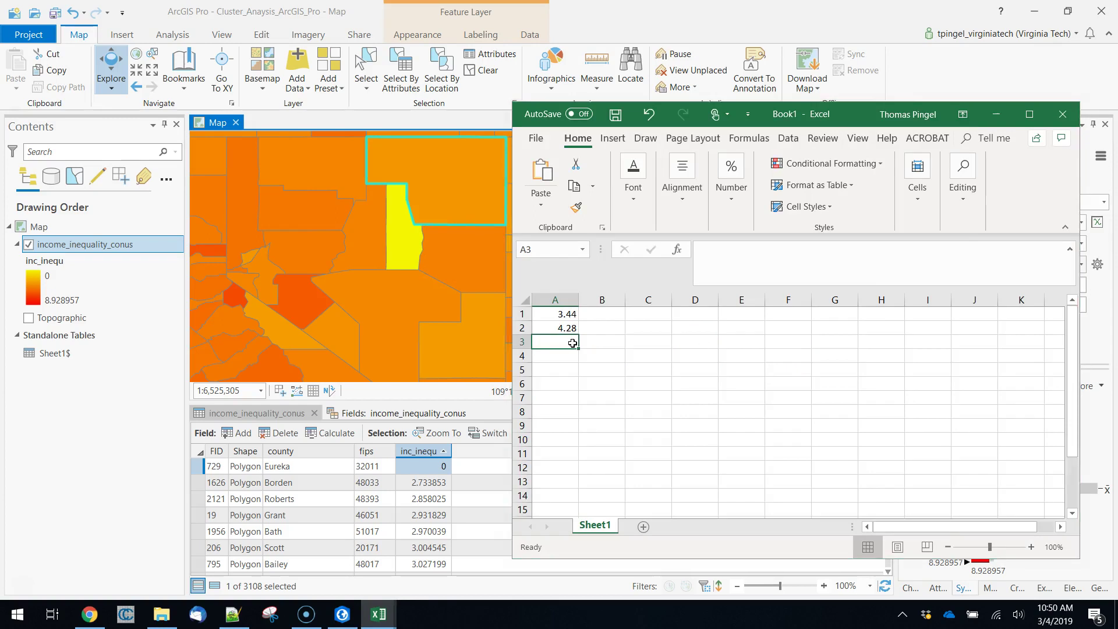
pyautogui.hotkey('alt', 'Tab')
pyautogui.click(401, 309)
pyautogui.click(582, 315)
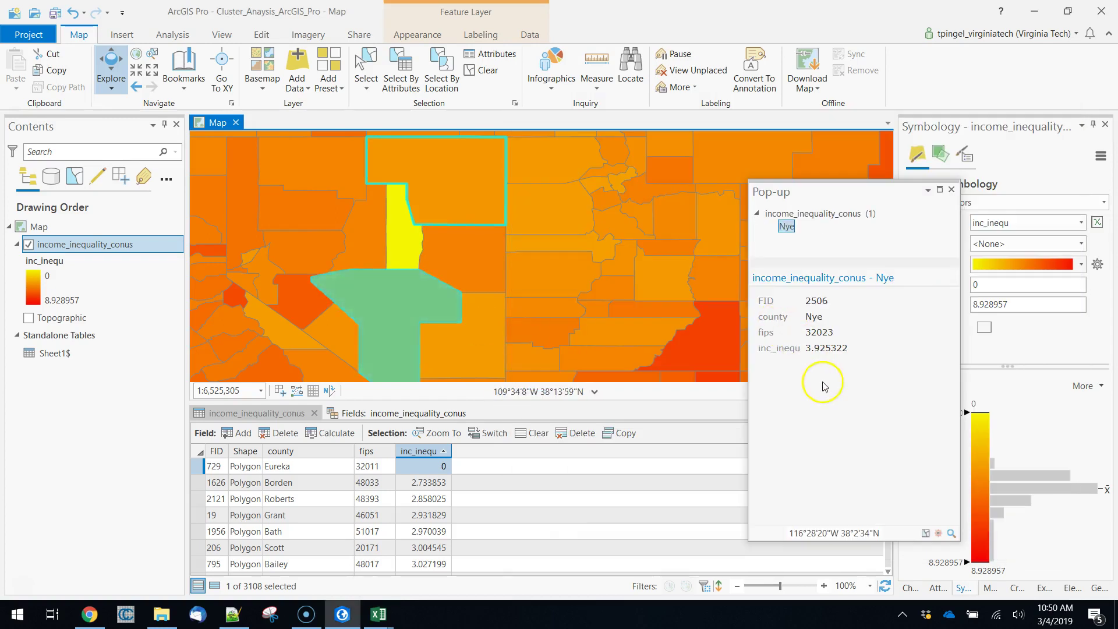
pyautogui.hotkey('alt', 'Tab')
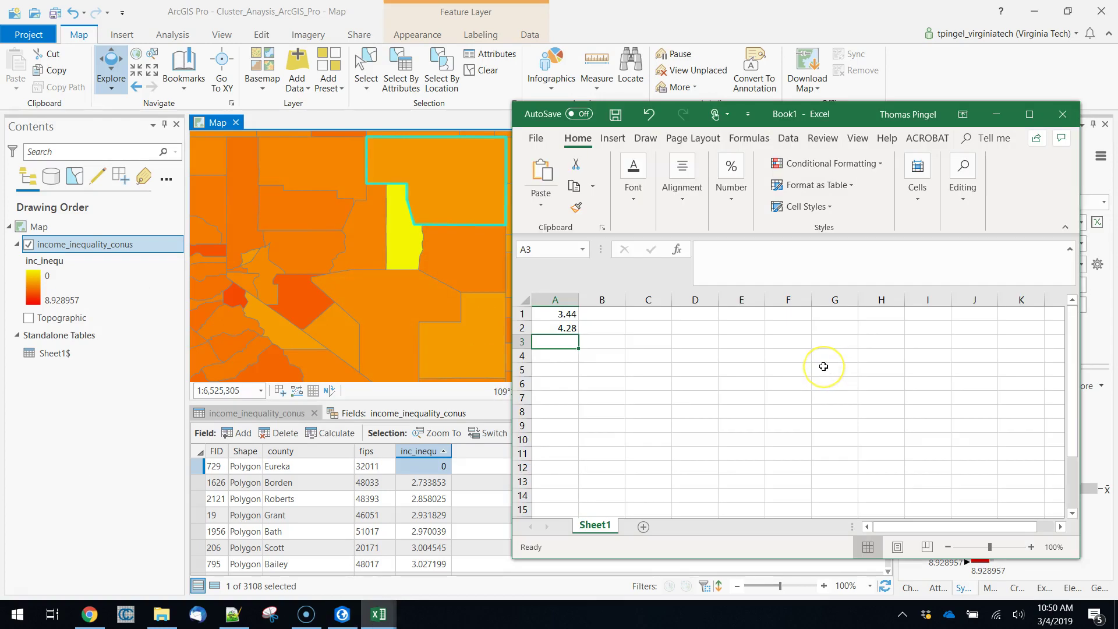
pyautogui.write('3.92')
# Step: Look up Lander's value and enter 4.18 in cell A4
pyautogui.hotkey('alt', 'Tab')
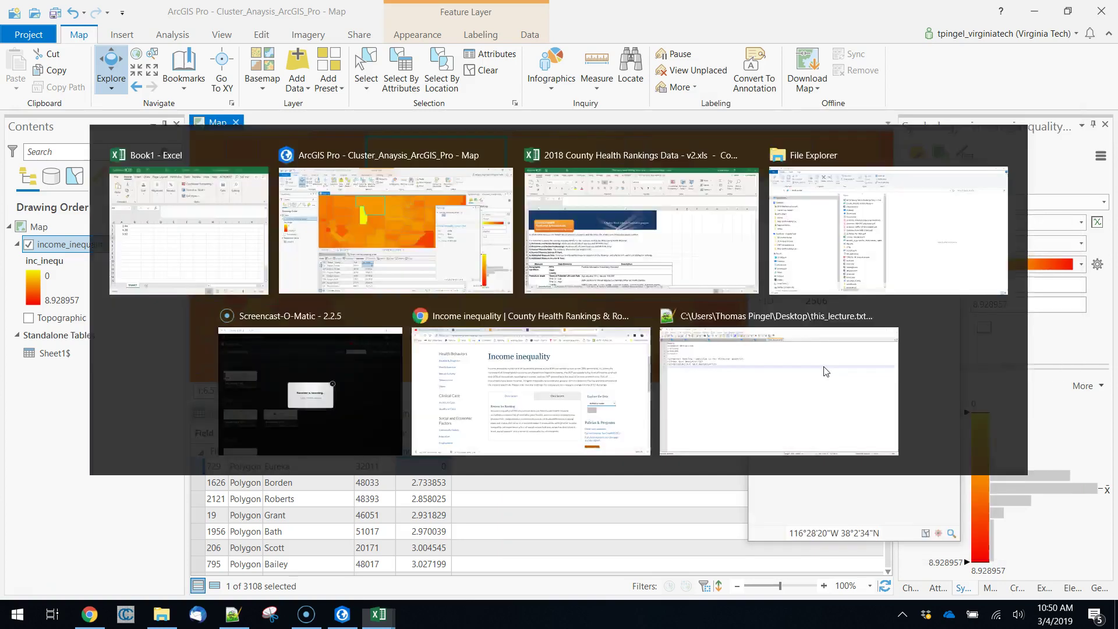
pyautogui.click(401, 262)
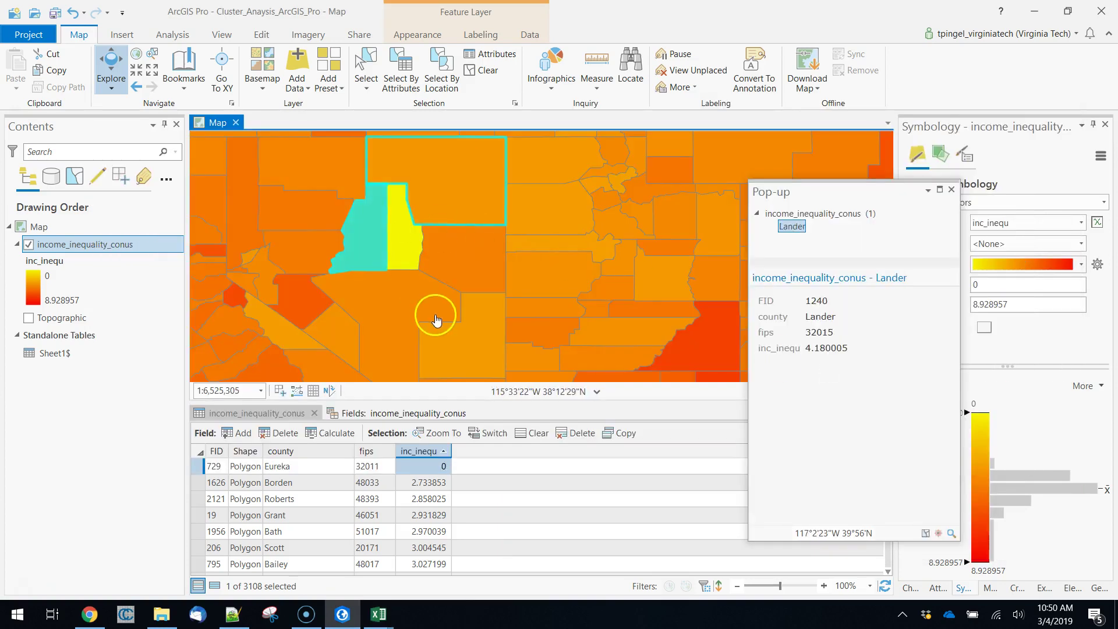
pyautogui.hotkey('alt', 'Tab')
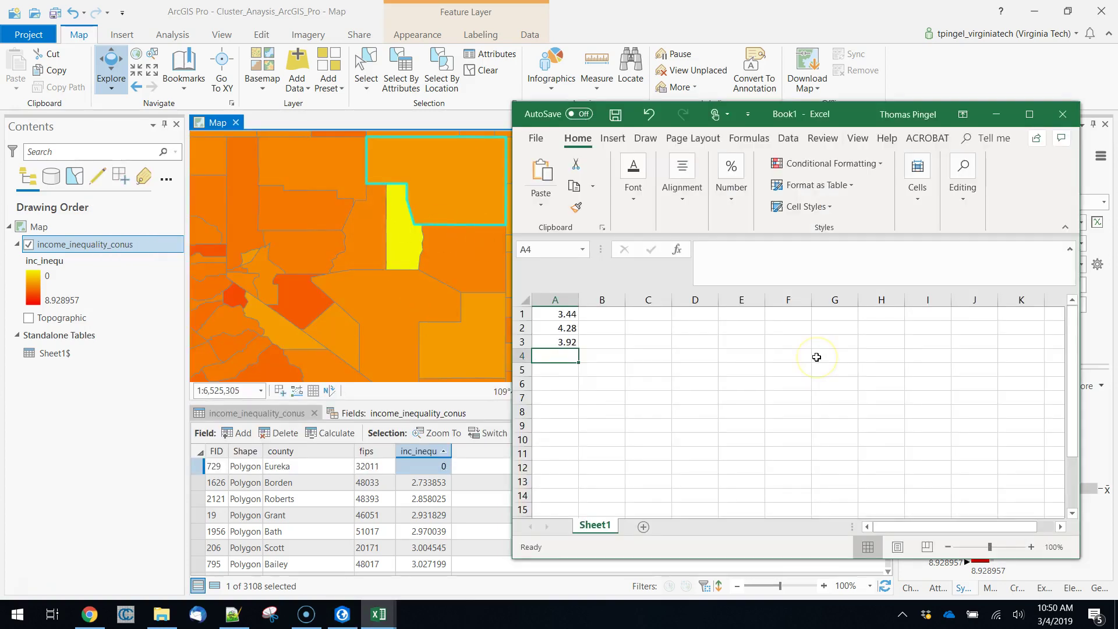
pyautogui.write('4.')
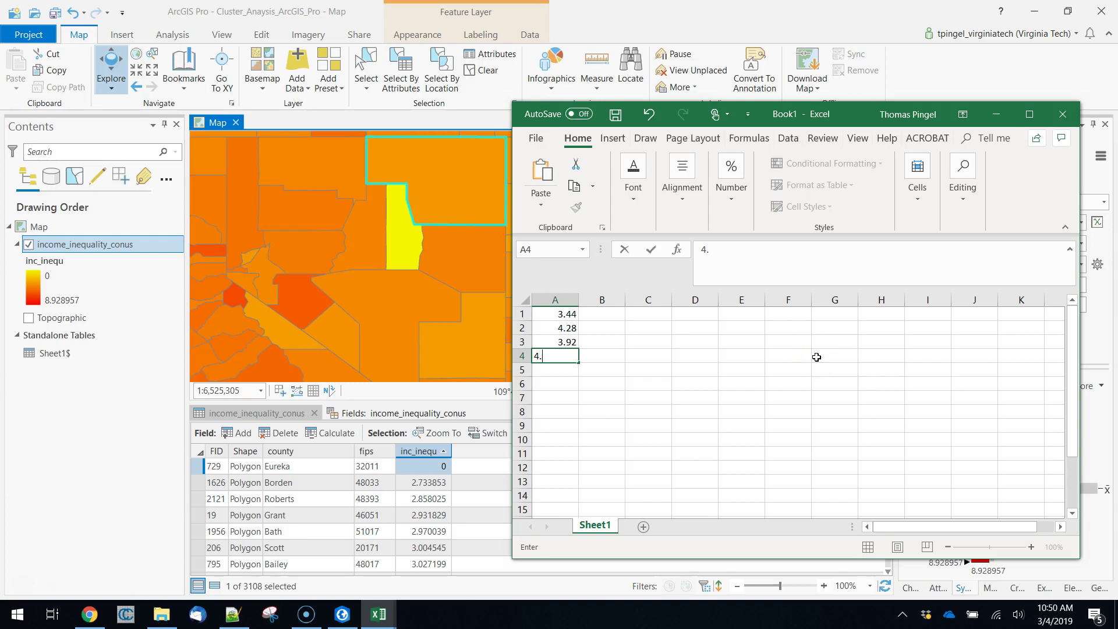
pyautogui.write('18')
pyautogui.press('Tab')
# Step: Enter =AVERAGE(A1:A4) in A5, giving 3.955
pyautogui.press('Return')
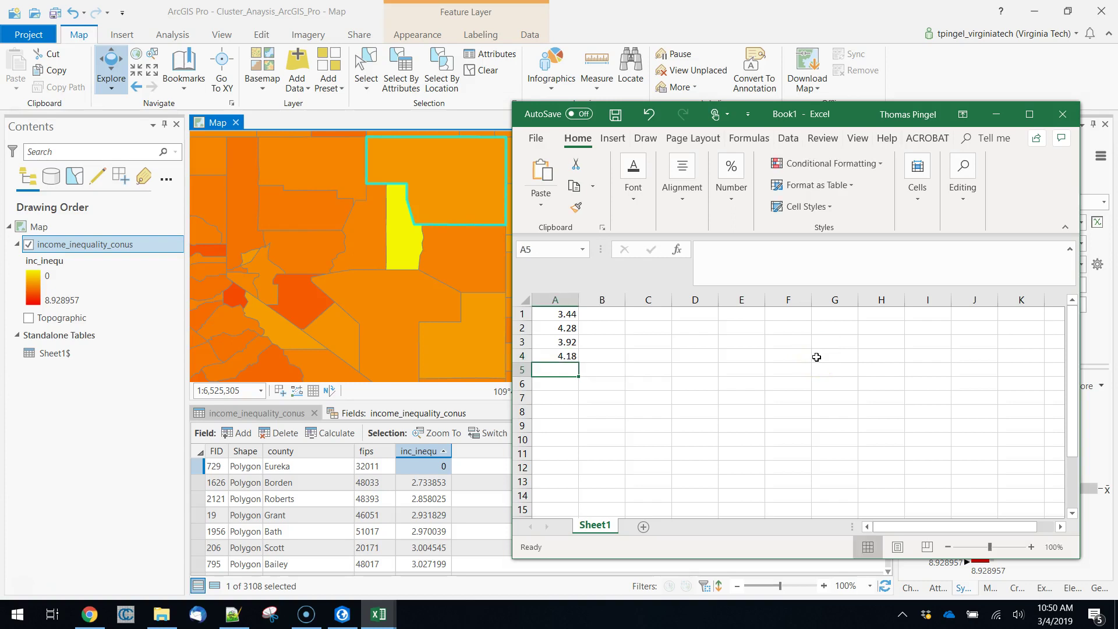
pyautogui.write('=mean')
pyautogui.press('BackSpace')
pyautogui.press('BackSpace')
pyautogui.press('BackSpace')
pyautogui.press('BackSpace')
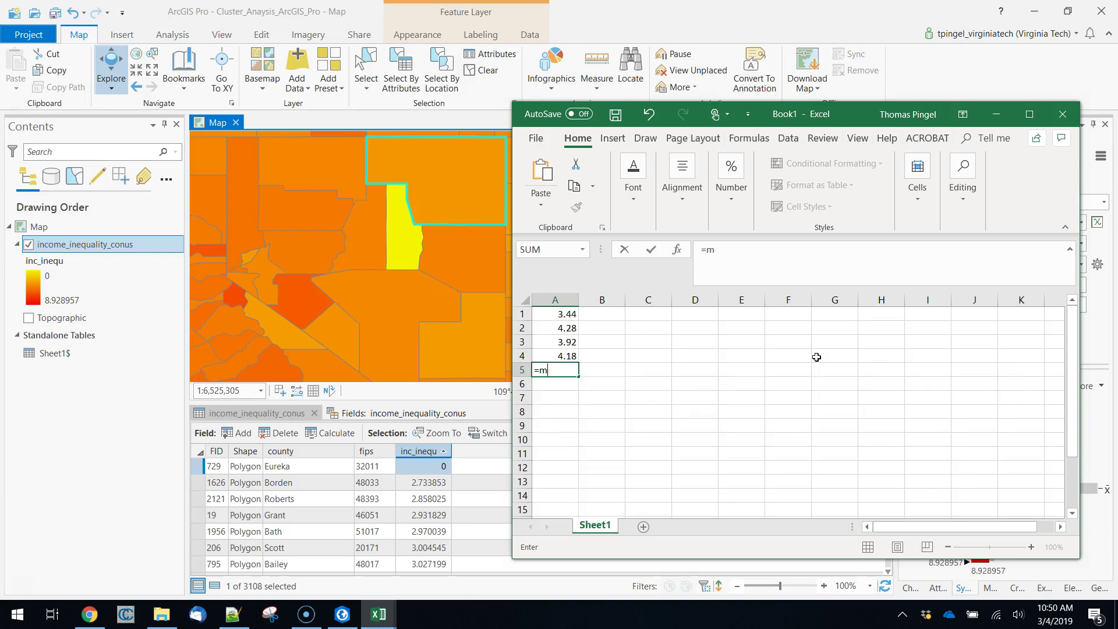
pyautogui.write('average')
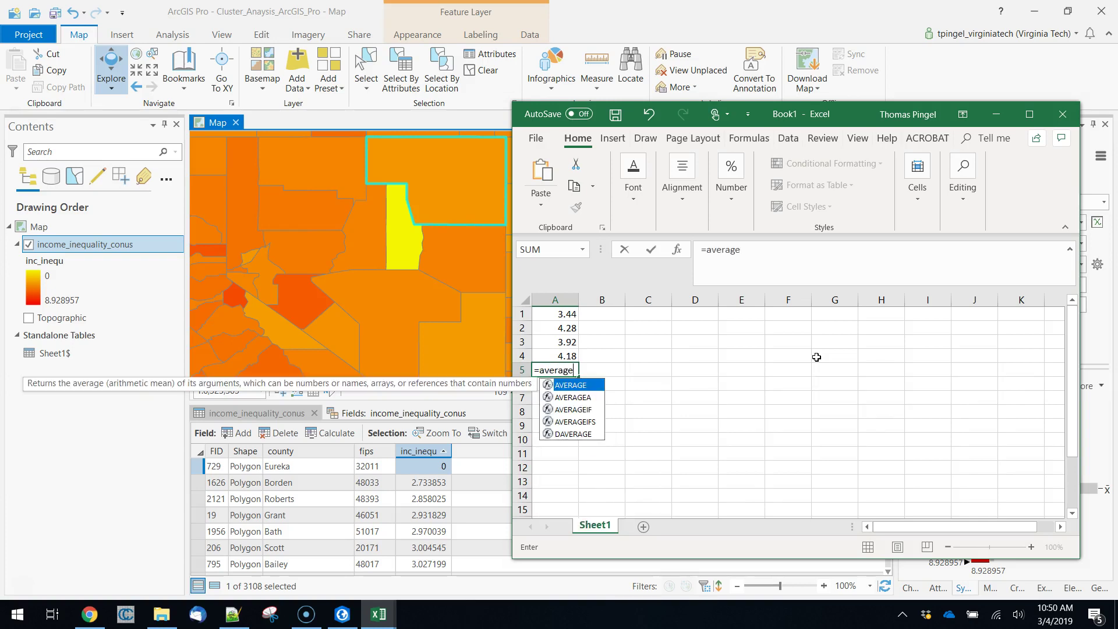
pyautogui.write('(a1')
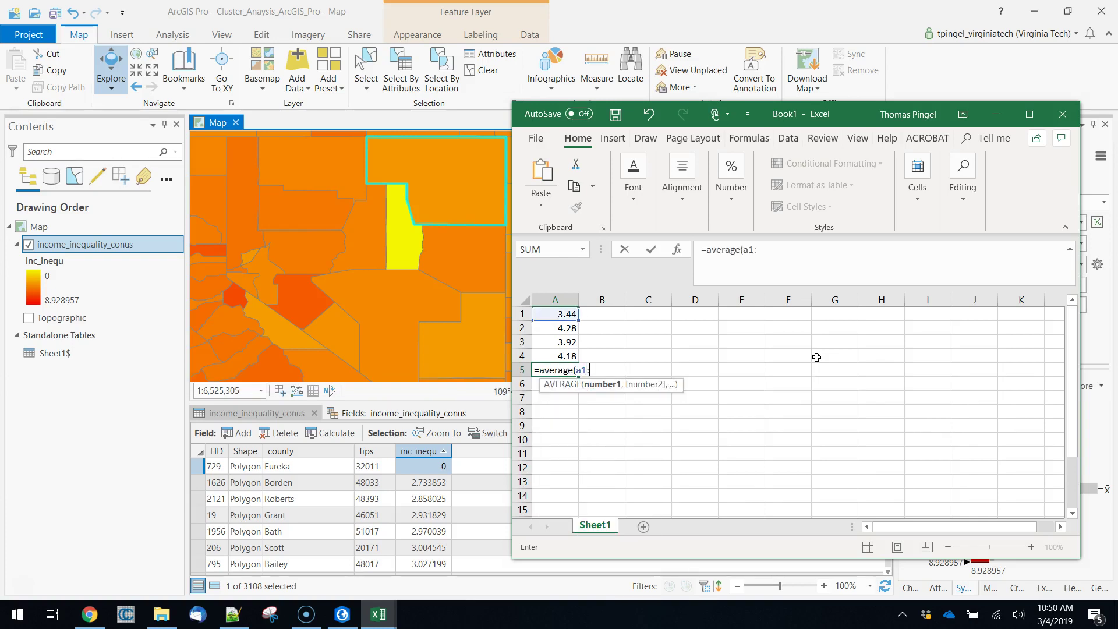
pyautogui.write(':a4)')
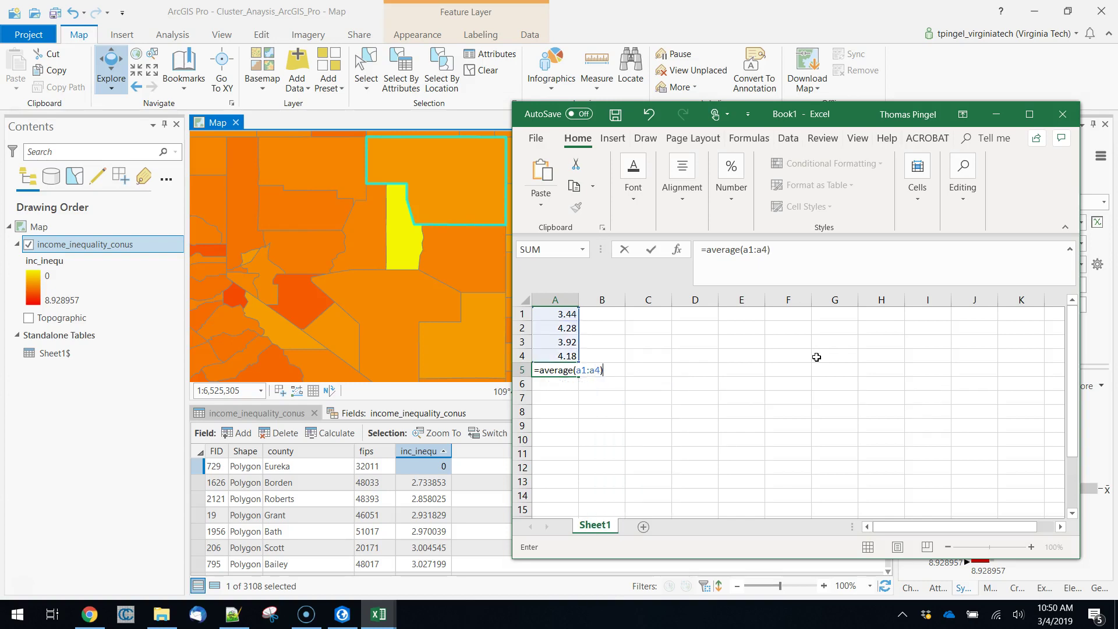
pyautogui.press('Return')
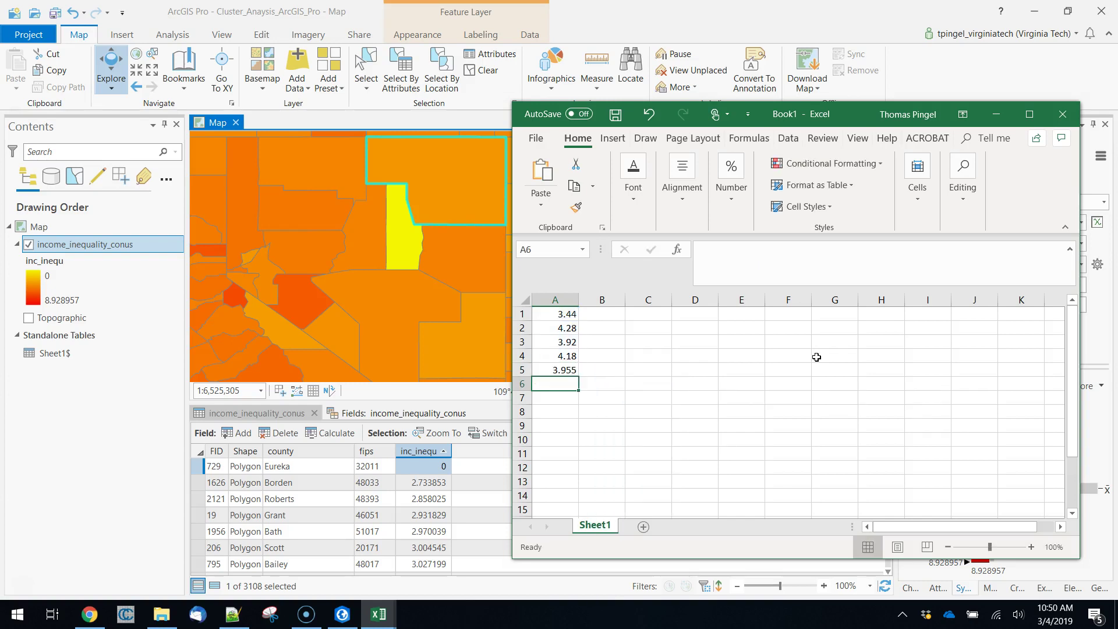
# Step: Change Eureka's inc_inequ value to 3.96 and close the pop-up
pyautogui.hotkey('alt', 'Tab')
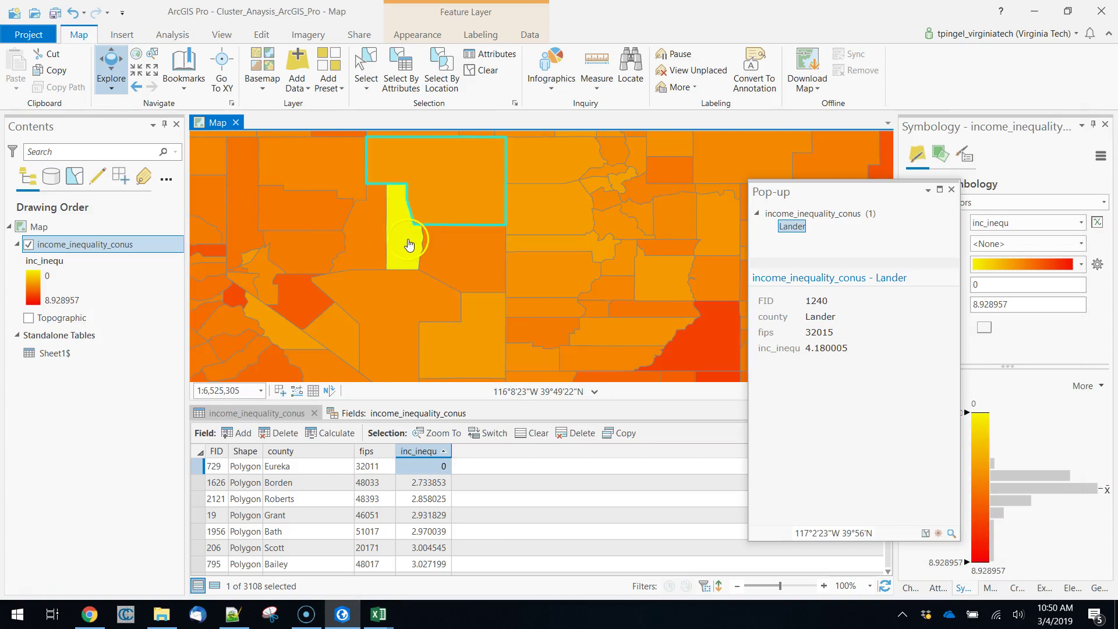
pyautogui.doubleClick(446, 469)
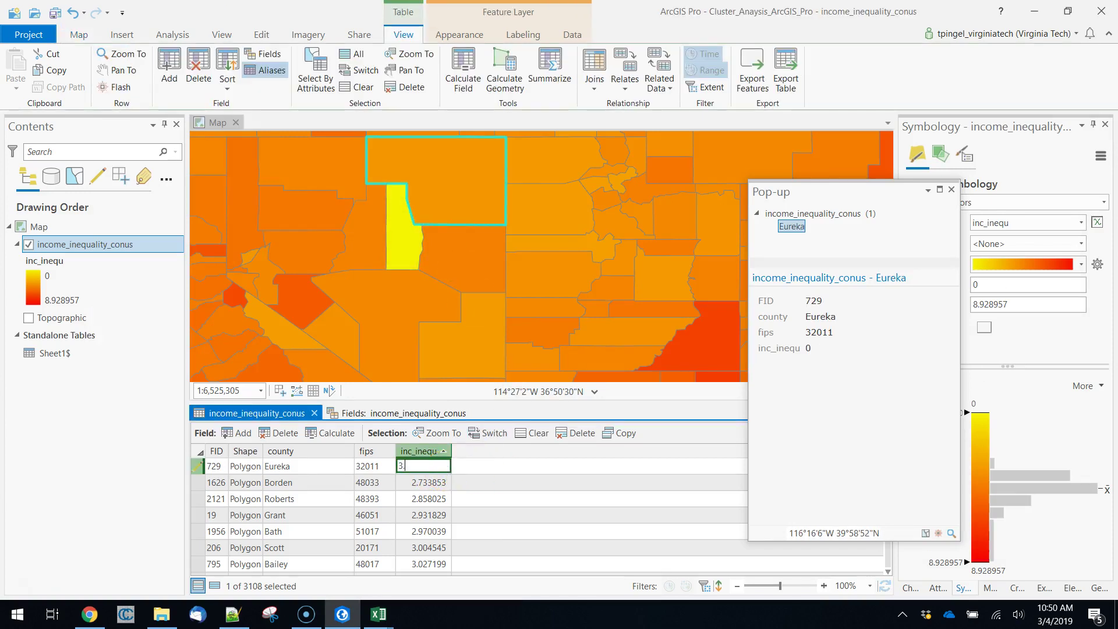
pyautogui.press('Return')
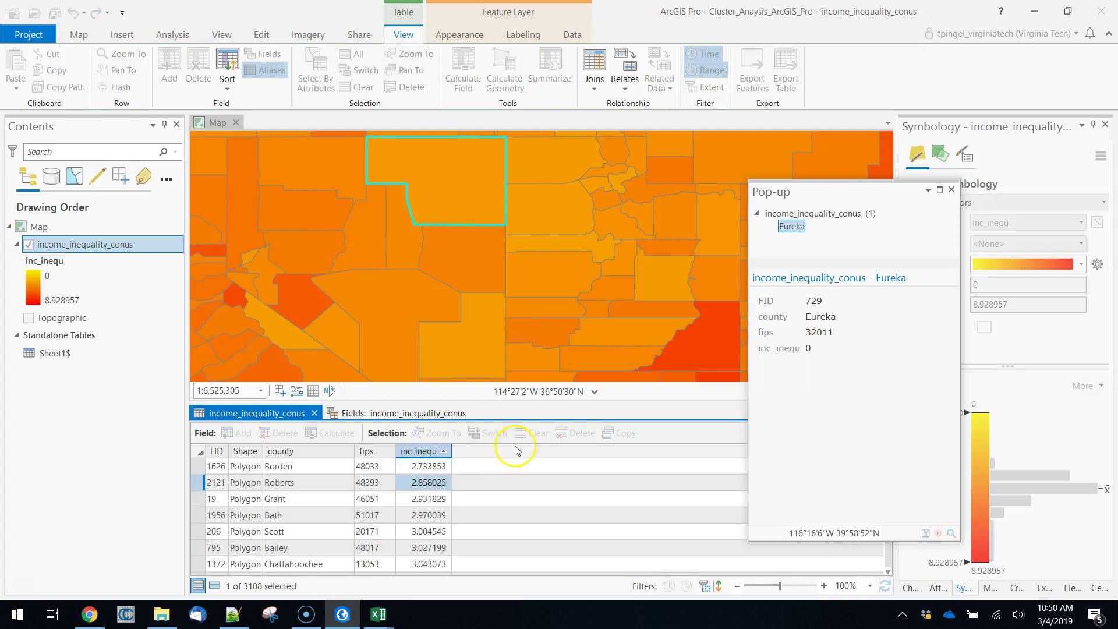
pyautogui.click(952, 190)
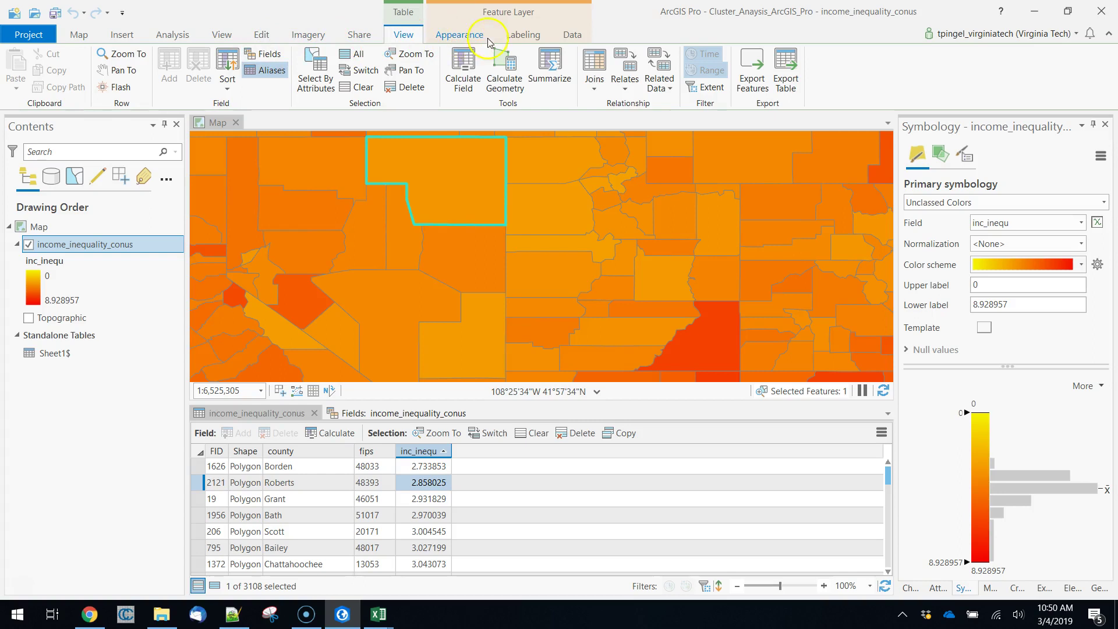
# Step: Save the attribute edits from the Edit tab, confirming Yes
pyautogui.click(570, 36)
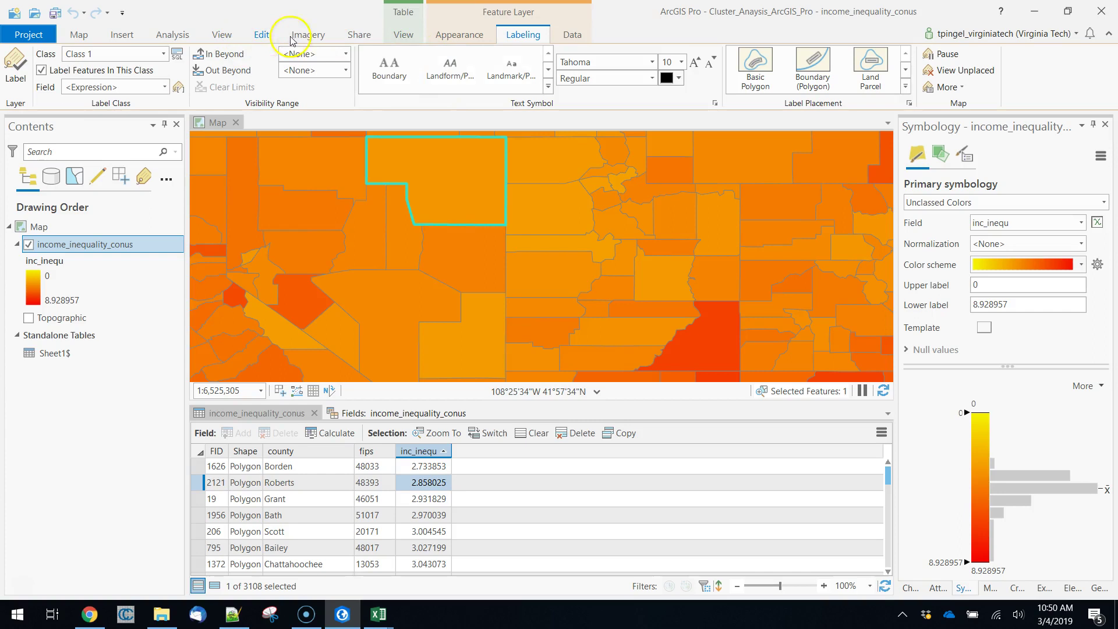
pyautogui.click(261, 34)
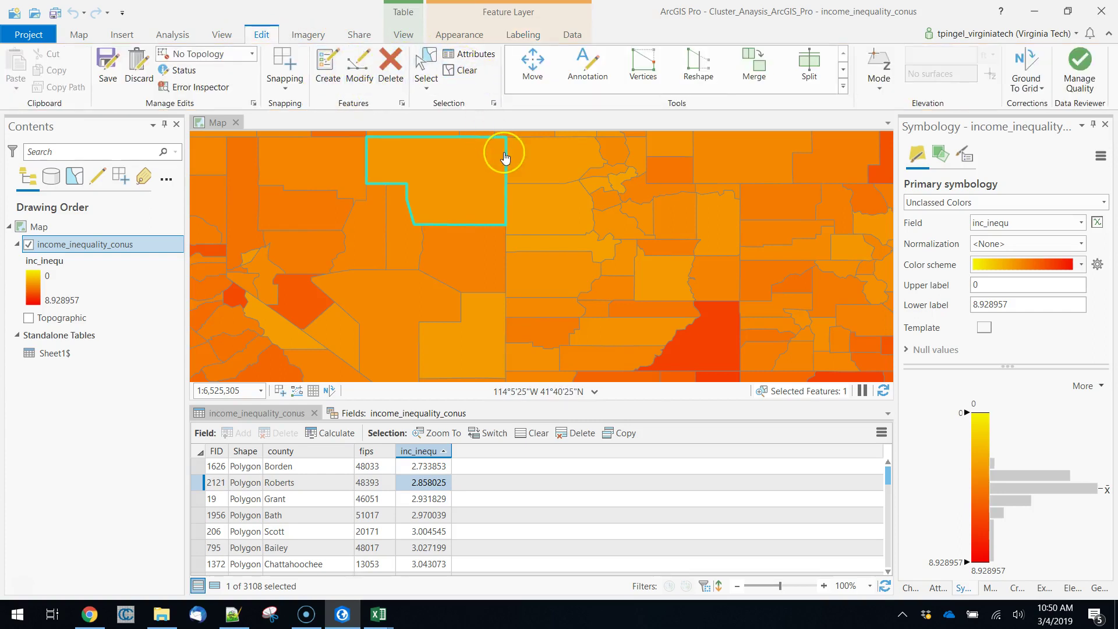
pyautogui.click(99, 57)
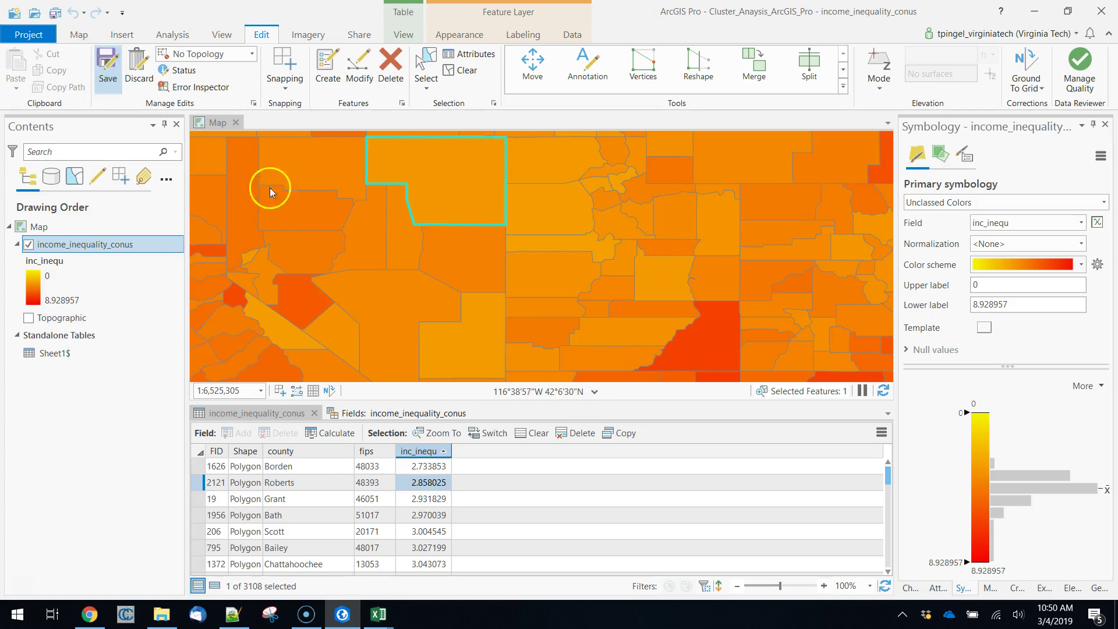
pyautogui.click(559, 321)
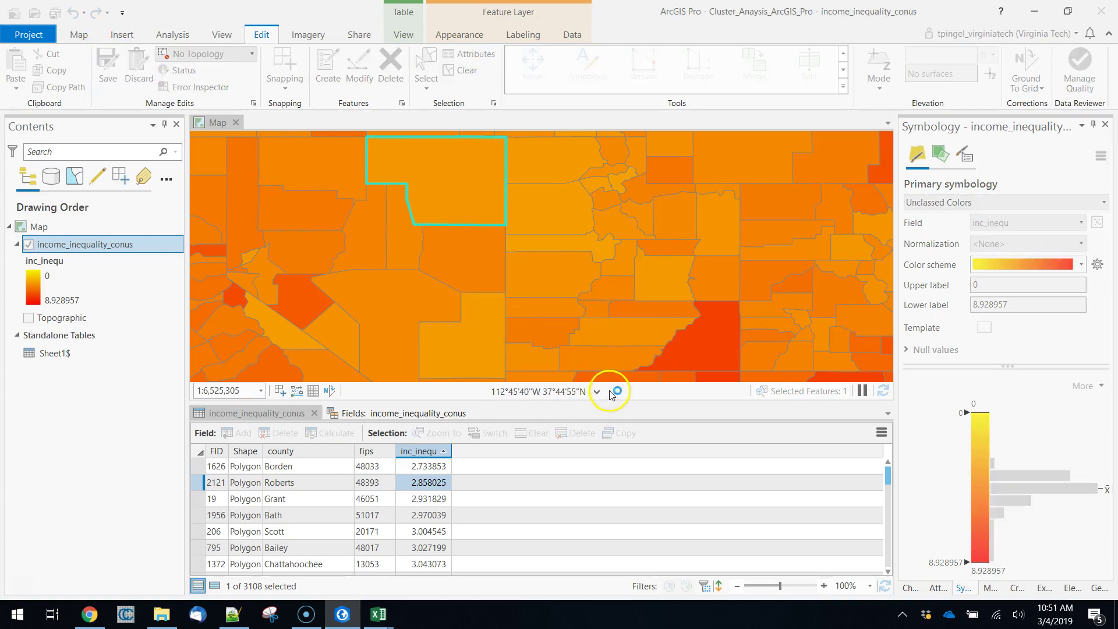
# Step: Briefly toggle normalization by inc_inequ off again, then clear the county selection
pyautogui.scroll(-4, 581, 274)
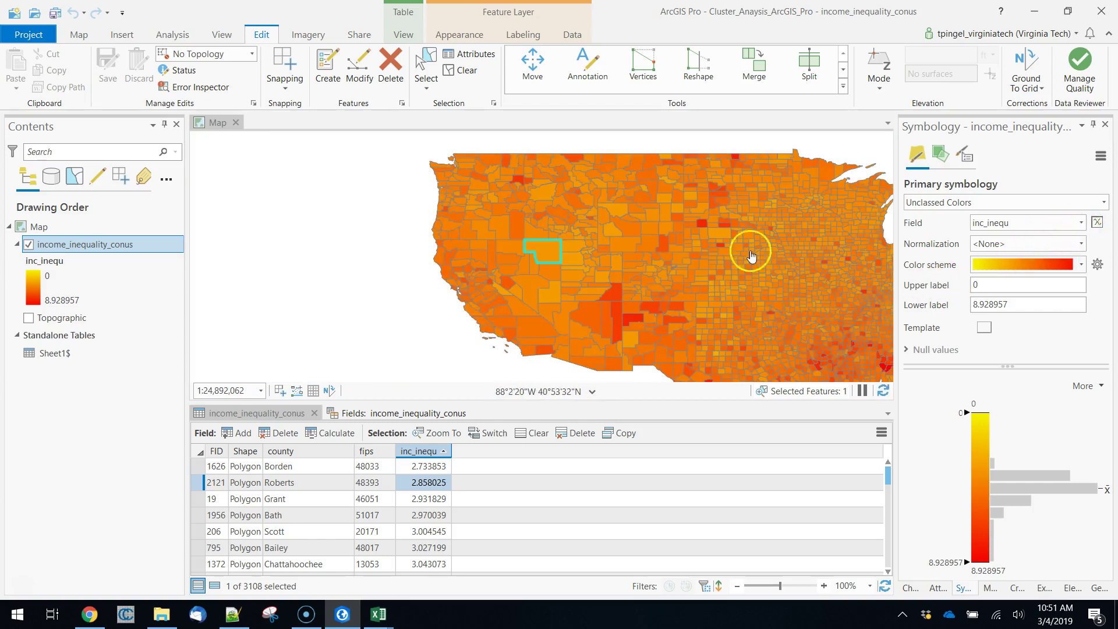
pyautogui.moveTo(745, 256); pyautogui.dragTo(563, 257)
pyautogui.scroll(-2, 601, 265)
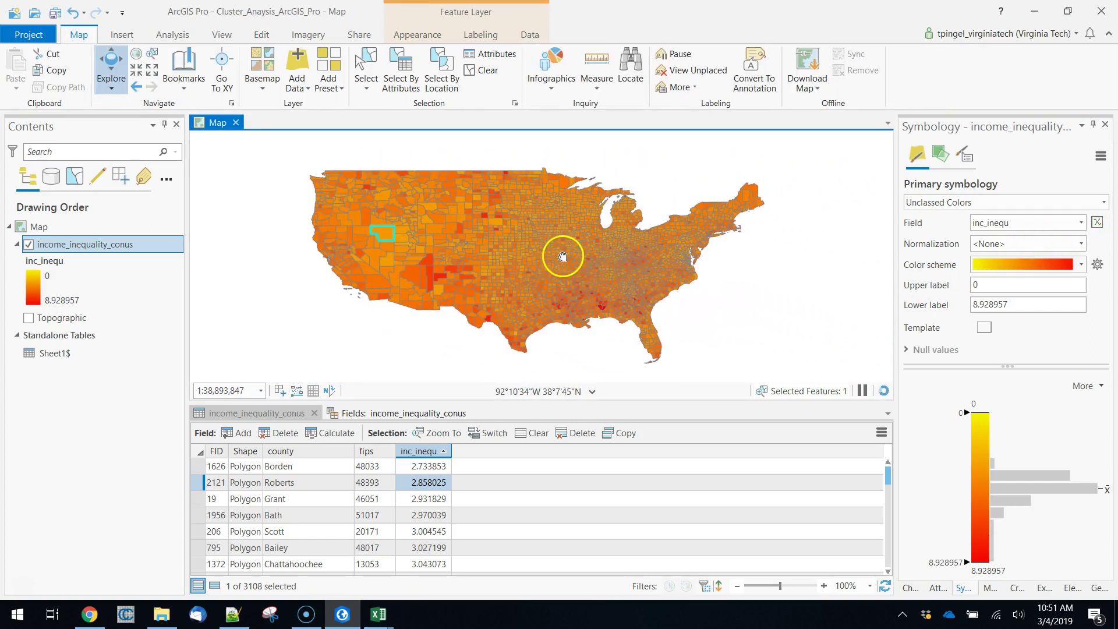
pyautogui.click(1082, 245)
pyautogui.click(1057, 276)
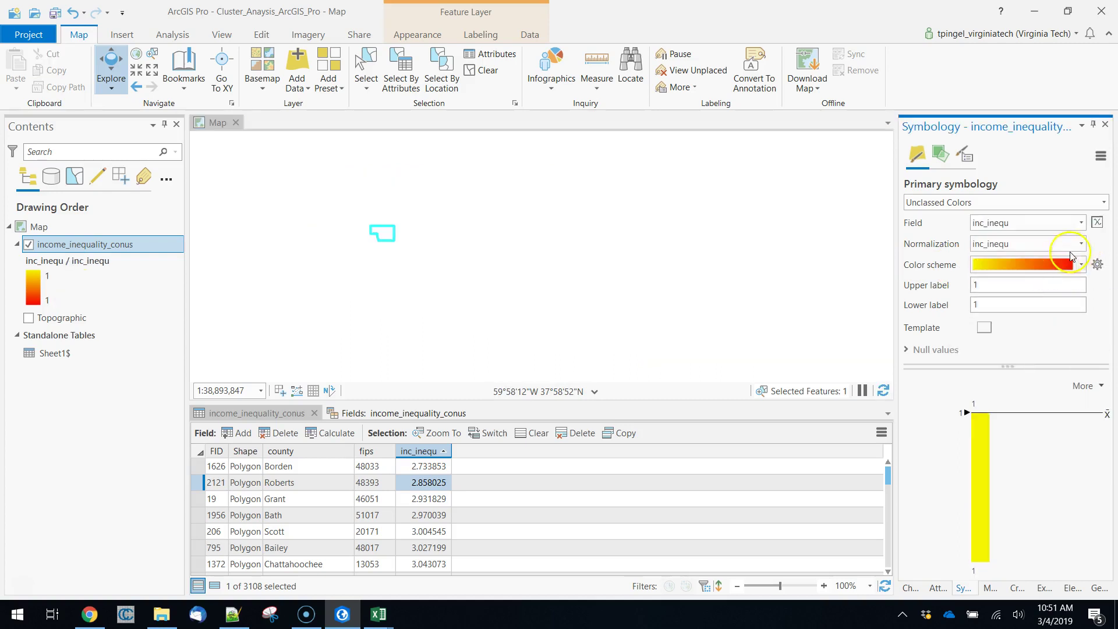
pyautogui.click(1078, 245)
pyautogui.click(1043, 257)
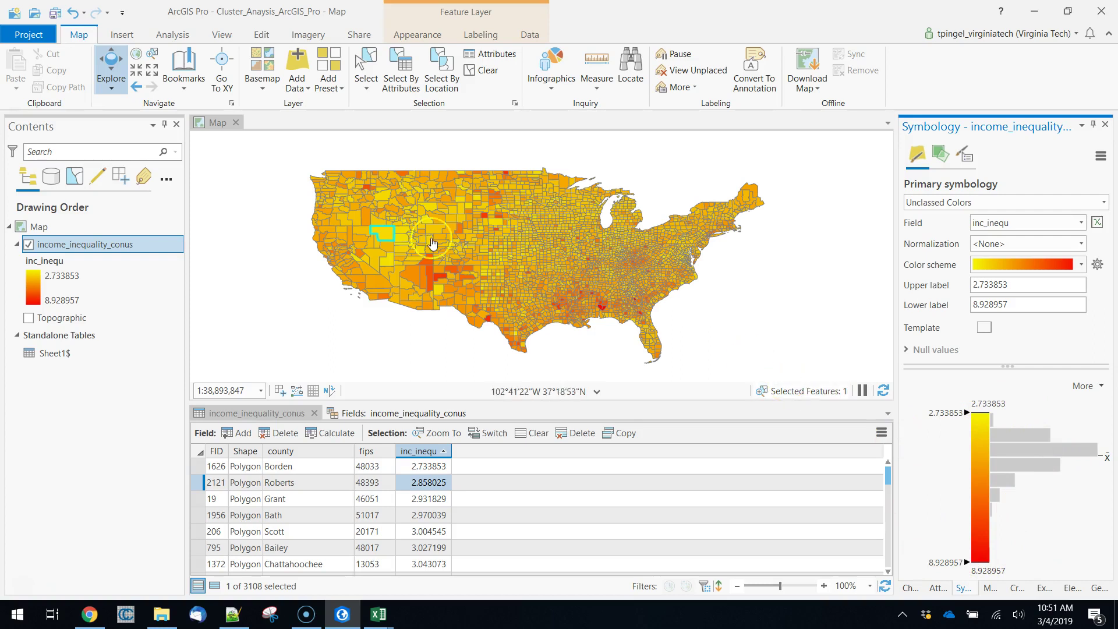
pyautogui.click(486, 70)
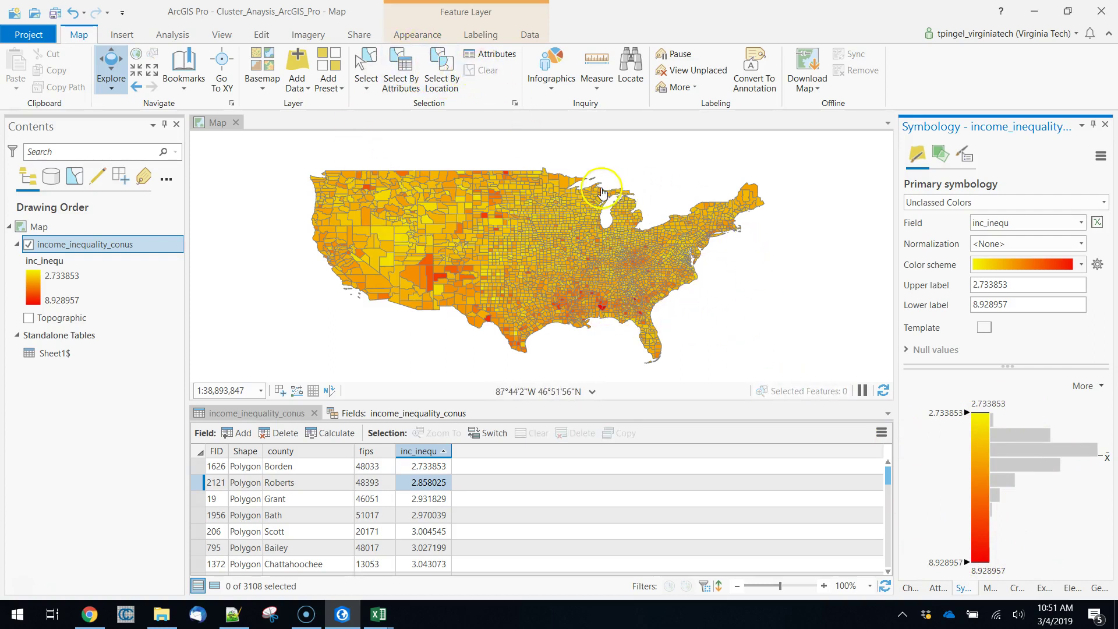
# Step: Close the Book1 scratch workbook without saving
pyautogui.click(378, 613)
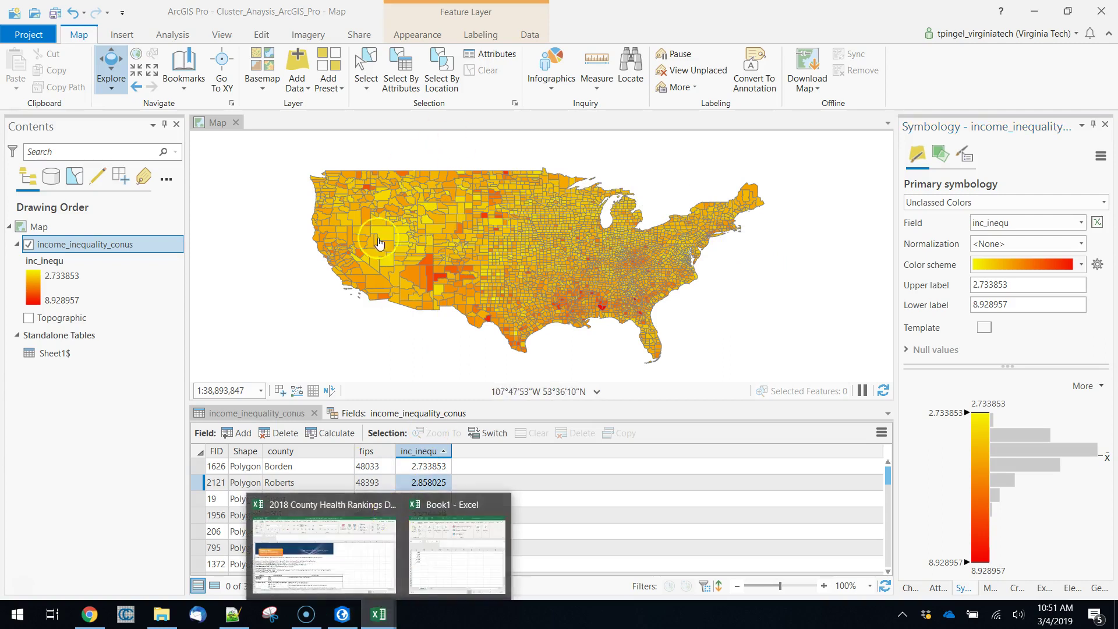
pyautogui.click(466, 560)
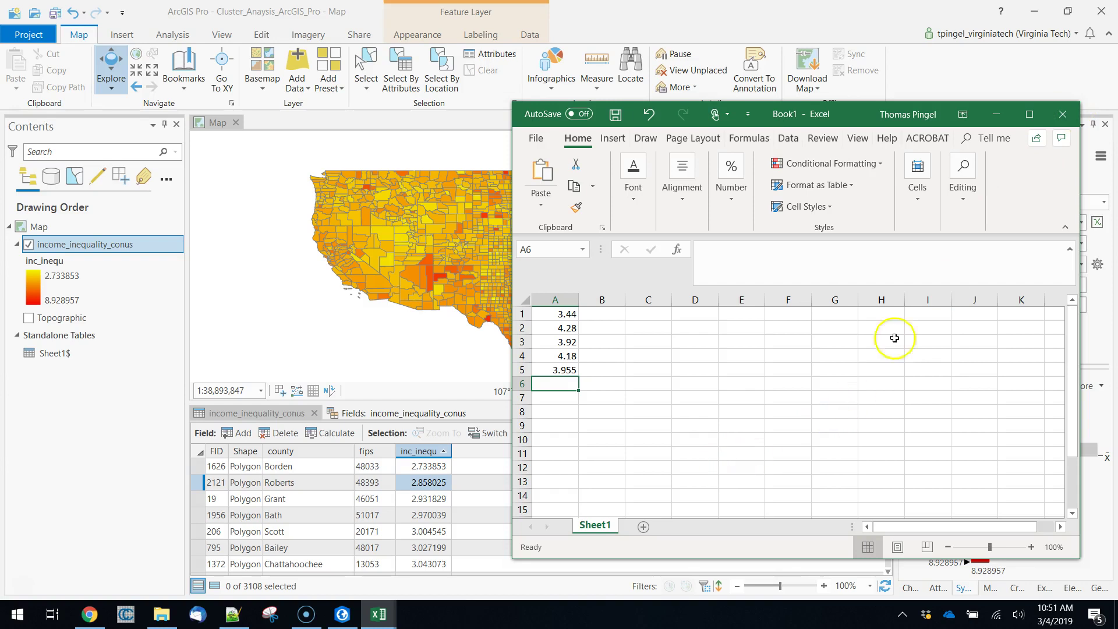
pyautogui.click(1071, 112)
pyautogui.click(559, 323)
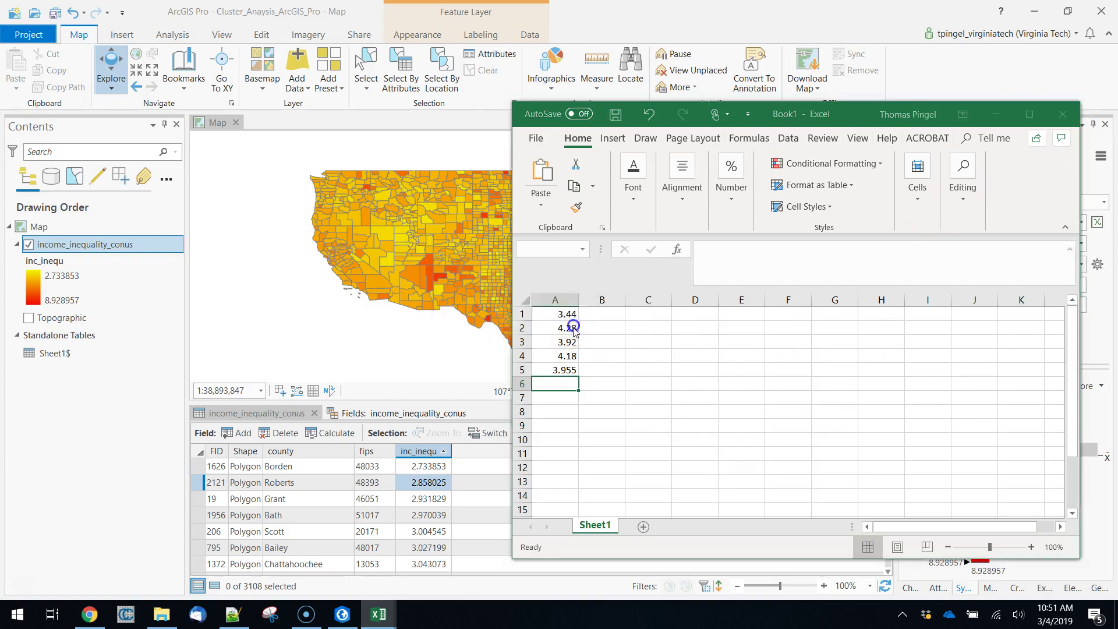
# Step: View the Income inequality columns on the Ranked Measure Data sheet, then return to ArcGIS Pro
pyautogui.click(371, 616)
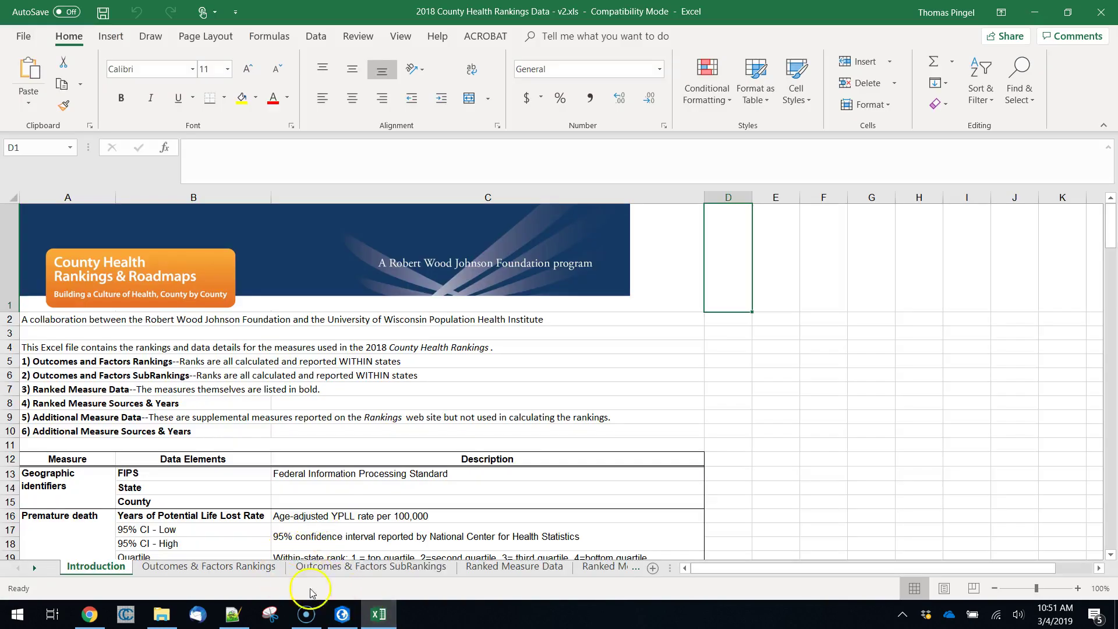
pyautogui.click(514, 566)
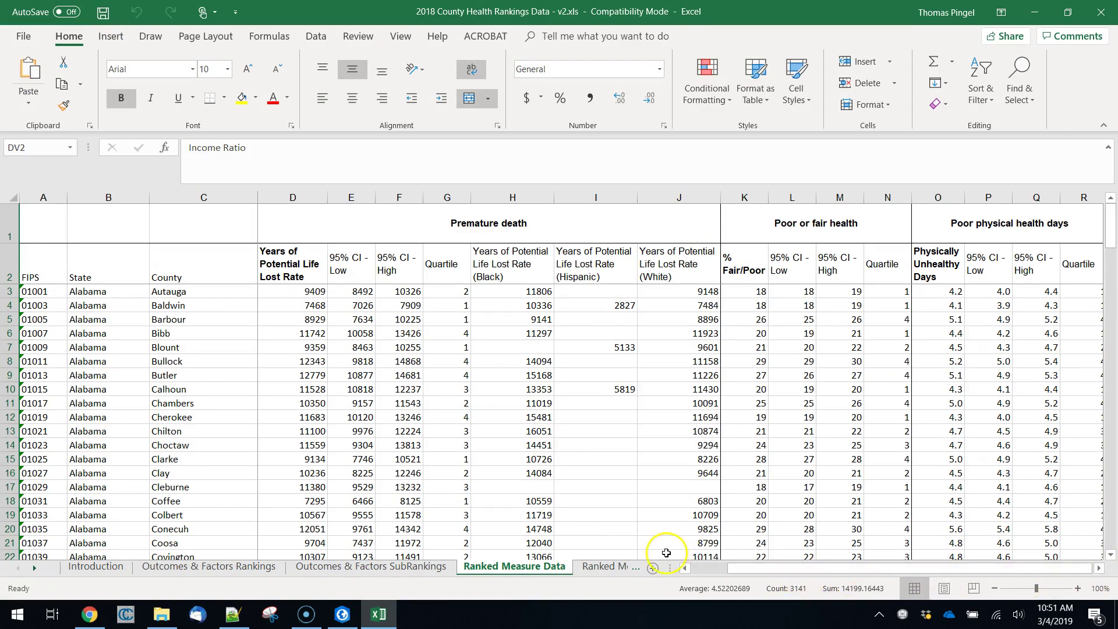
pyautogui.click(593, 568)
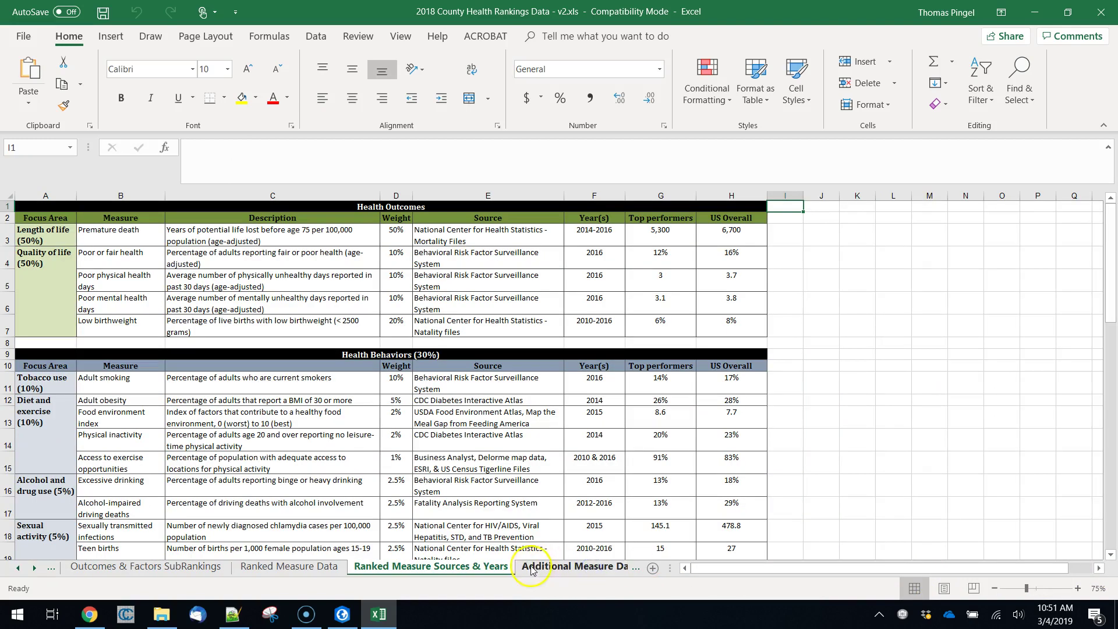
pyautogui.click(291, 568)
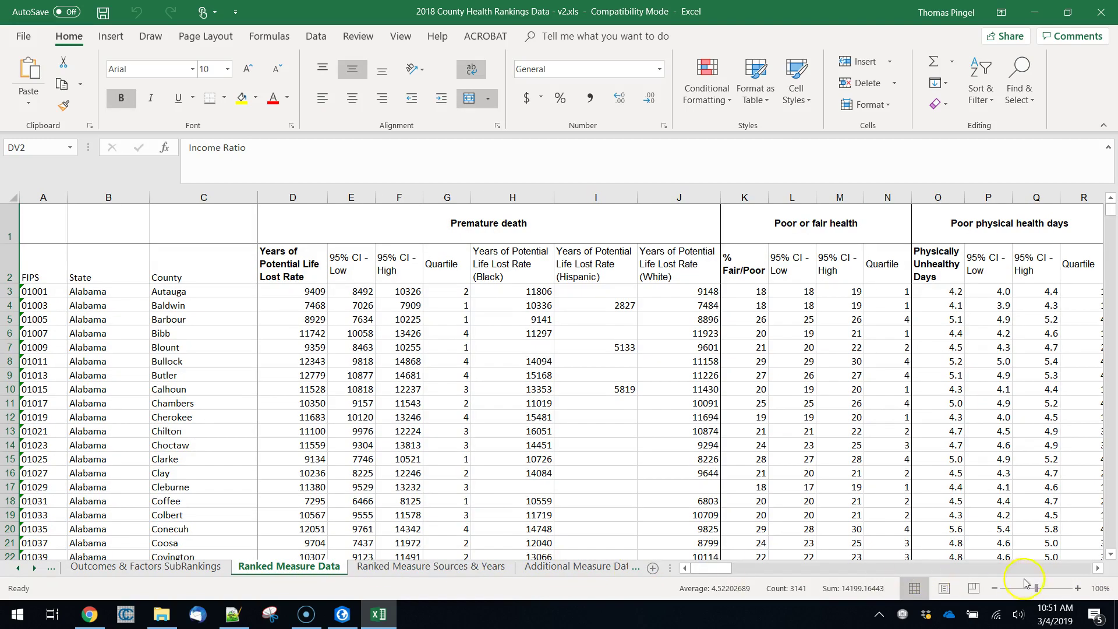
pyautogui.moveTo(1098, 569); pyautogui.dragTo(1100, 570)
pyautogui.click(955, 529)
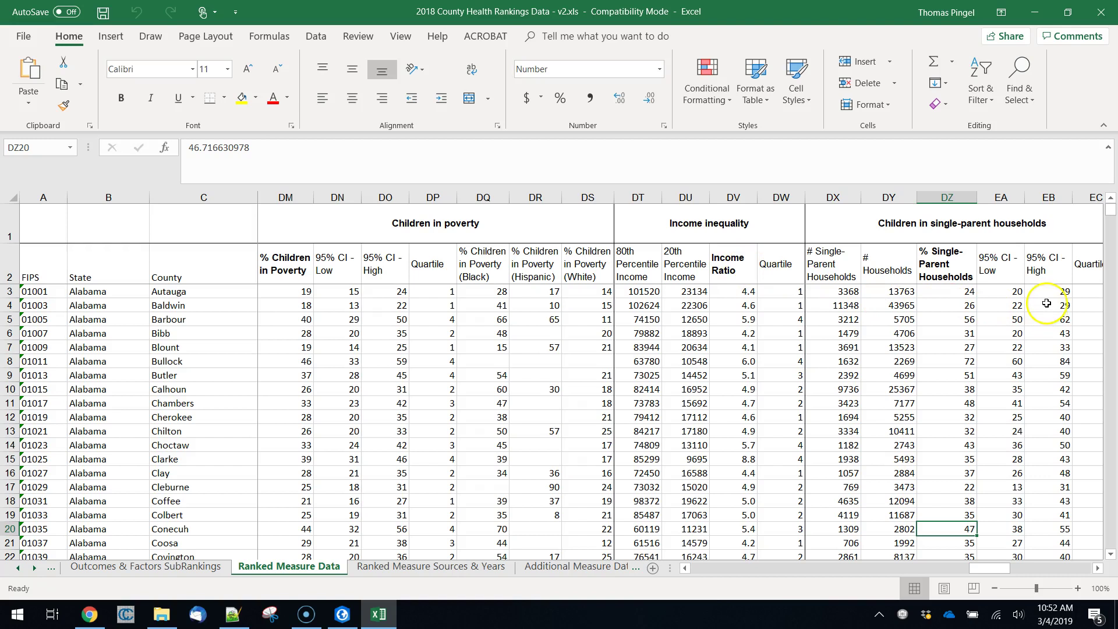
pyautogui.hotkey('alt', 'Tab')
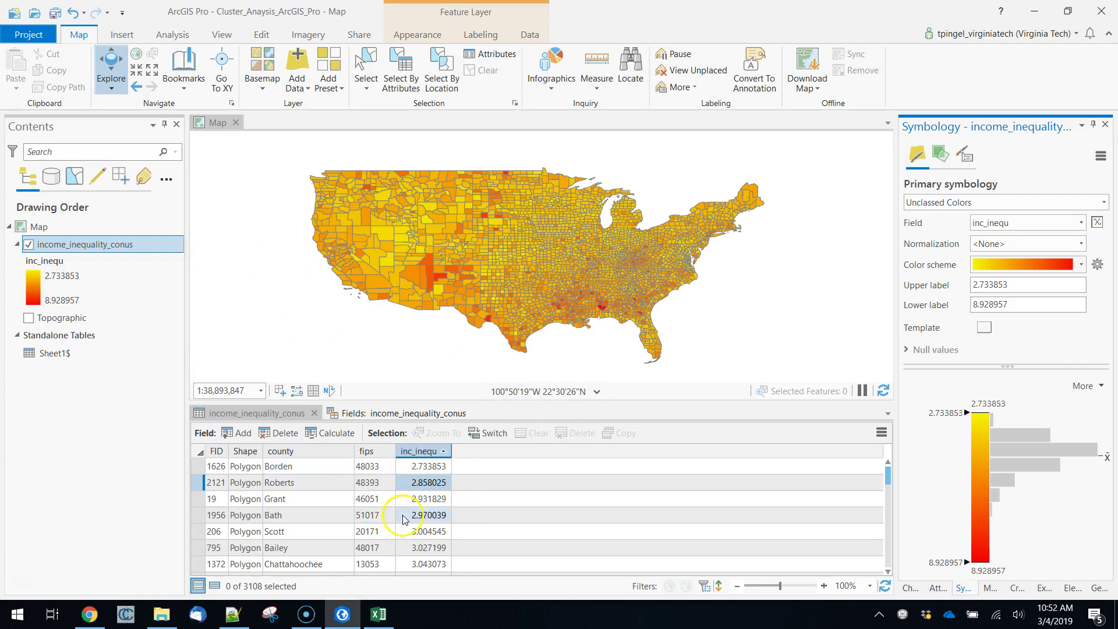
# Step: Zoom the map toward Nevada, briefly checking the Excel county data along the way
pyautogui.scroll(-1, 406, 518)
pyautogui.scroll(1, 406, 519)
pyautogui.hotkey('alt', 'Tab')
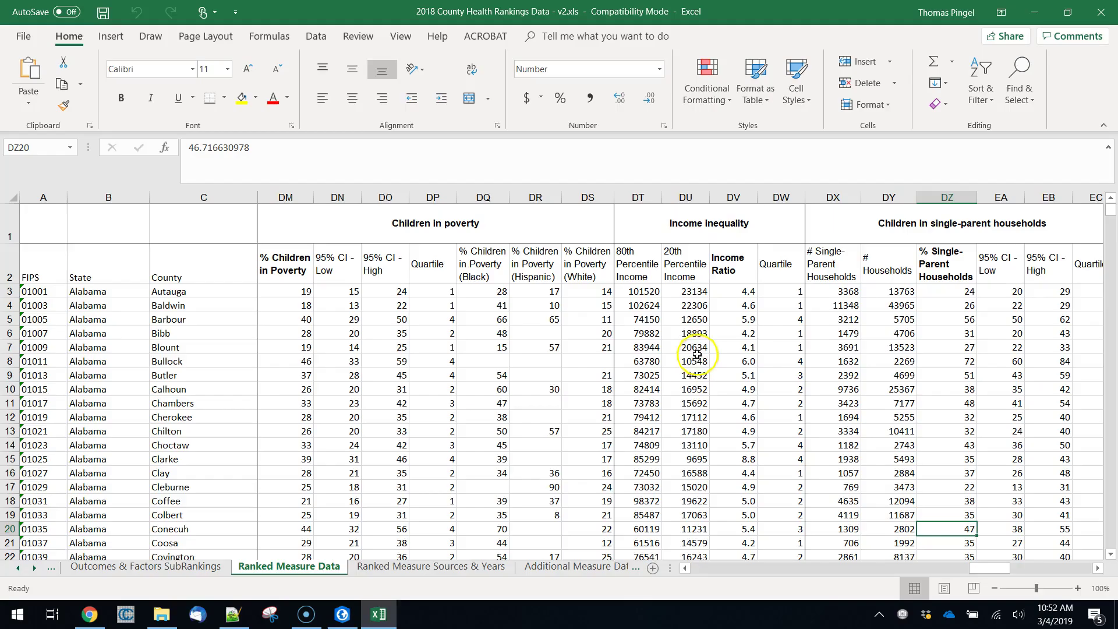
pyautogui.hotkey('alt', 'Tab')
# Step: Open Eureka county's pop-up showing inc_inequ 3.96, then switch over to Excel
pyautogui.scroll(3, 379, 246)
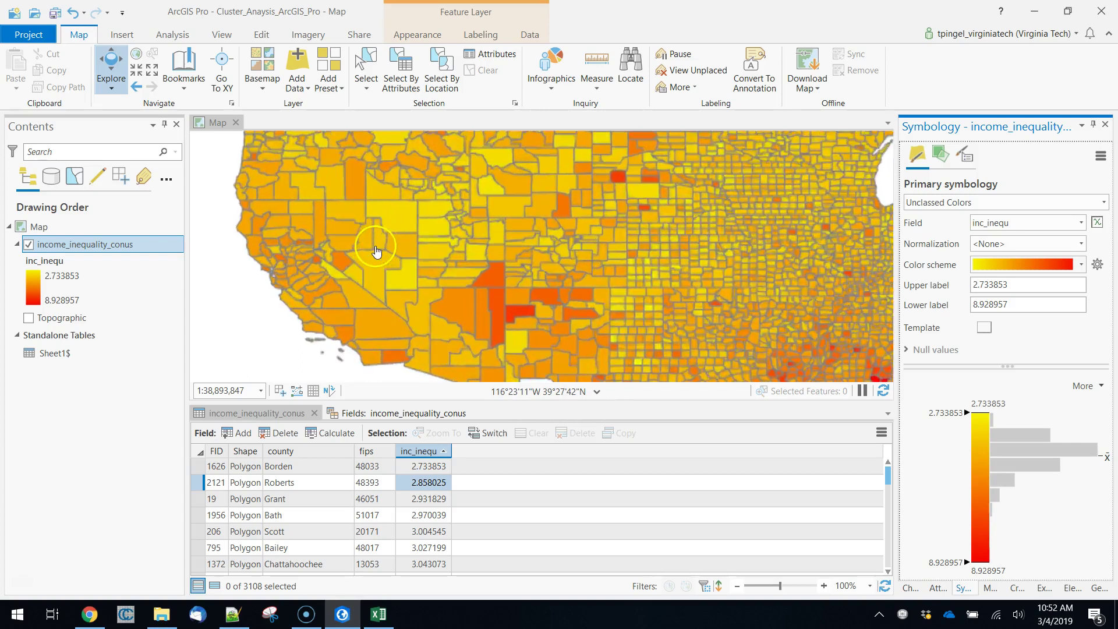
pyautogui.scroll(-1, 380, 247)
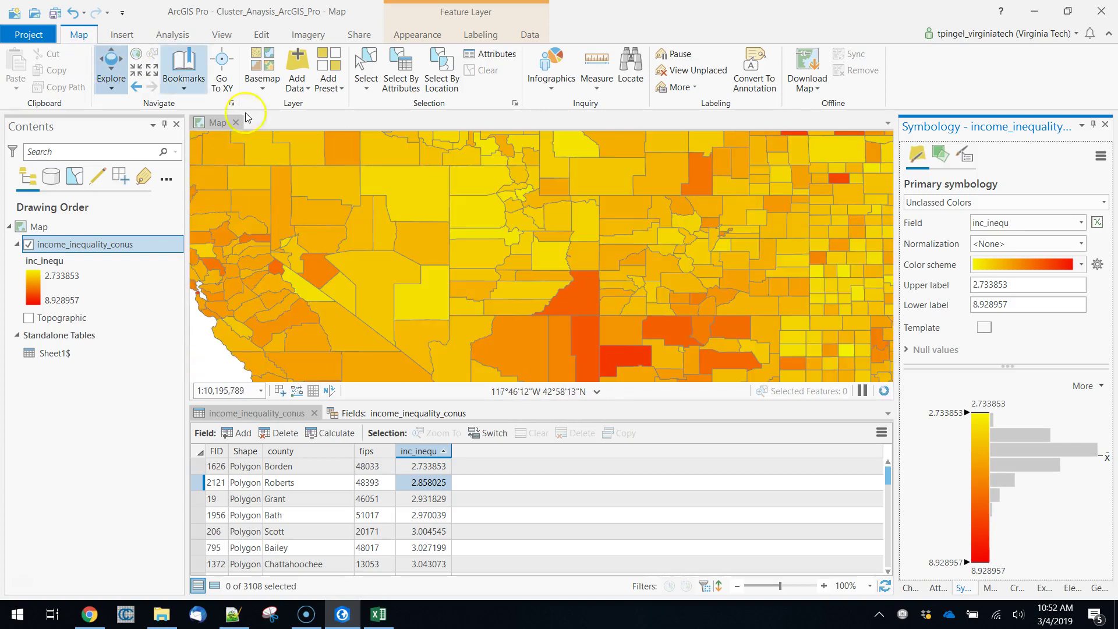
pyautogui.click(386, 228)
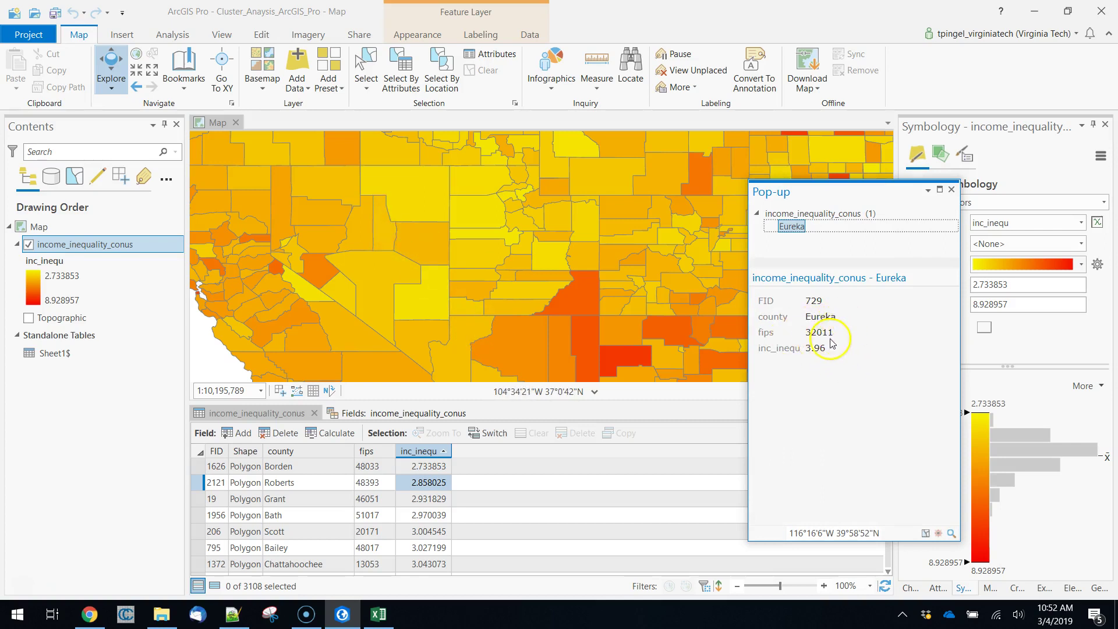
pyautogui.hotkey('alt', 'Tab')
# Step: Scroll down to row 1755 and select the Eureka, Nevada row (FIPS 32011)
pyautogui.scroll(-7, 903, 354)
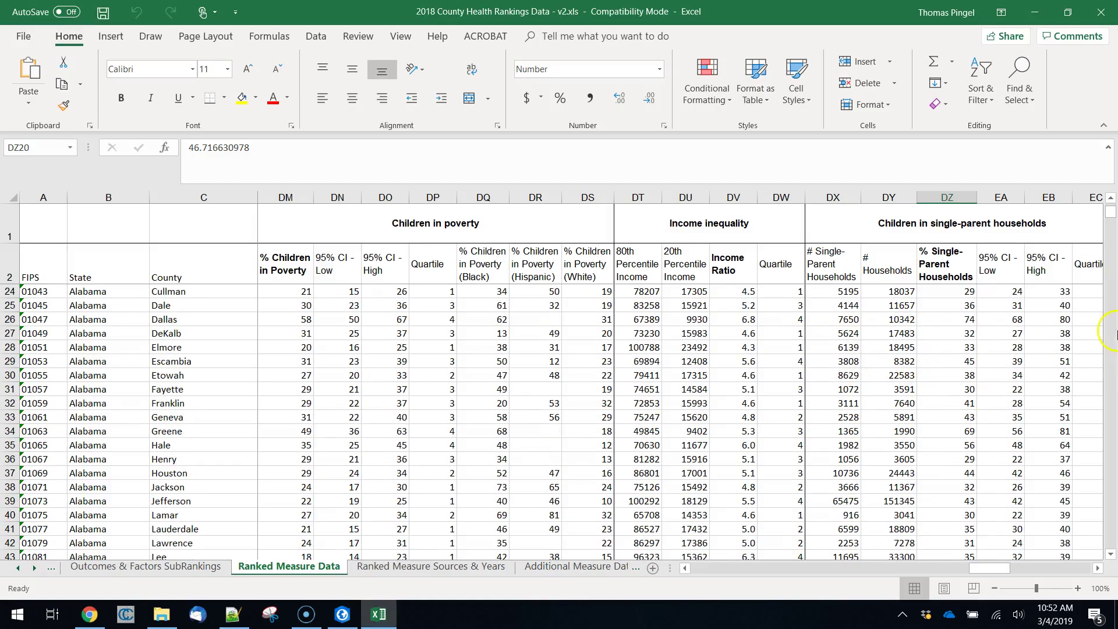
pyautogui.moveTo(1113, 215); pyautogui.dragTo(1114, 307)
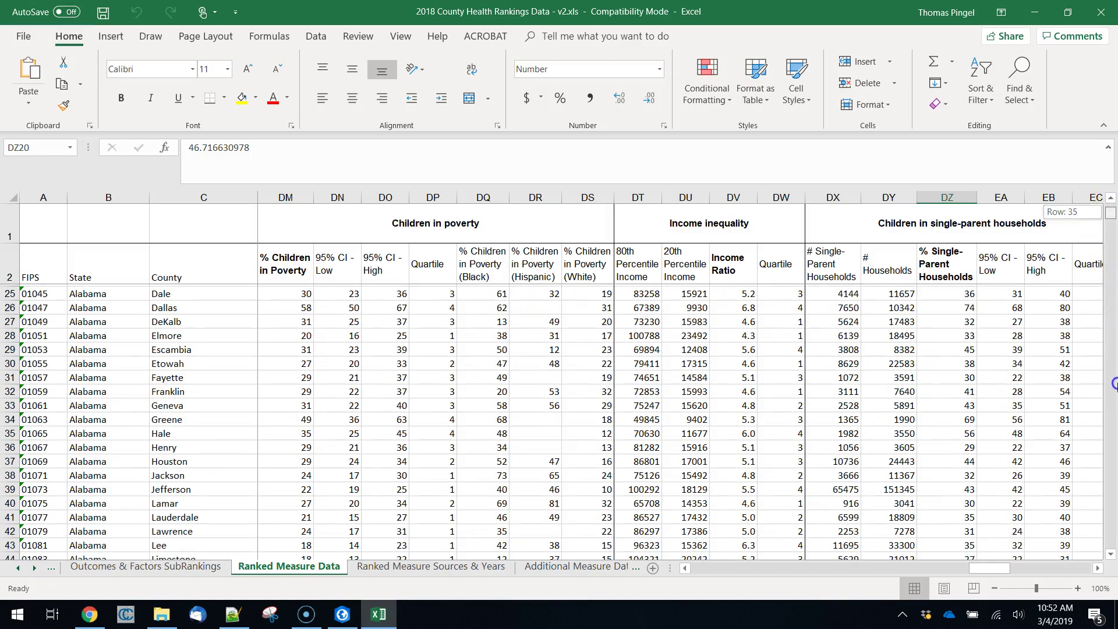
pyautogui.moveTo(1113, 384)
pyautogui.mouseDown()
pyautogui.moveTo(1111, 416)
pyautogui.moveTo(1113, 396)
pyautogui.mouseUp()
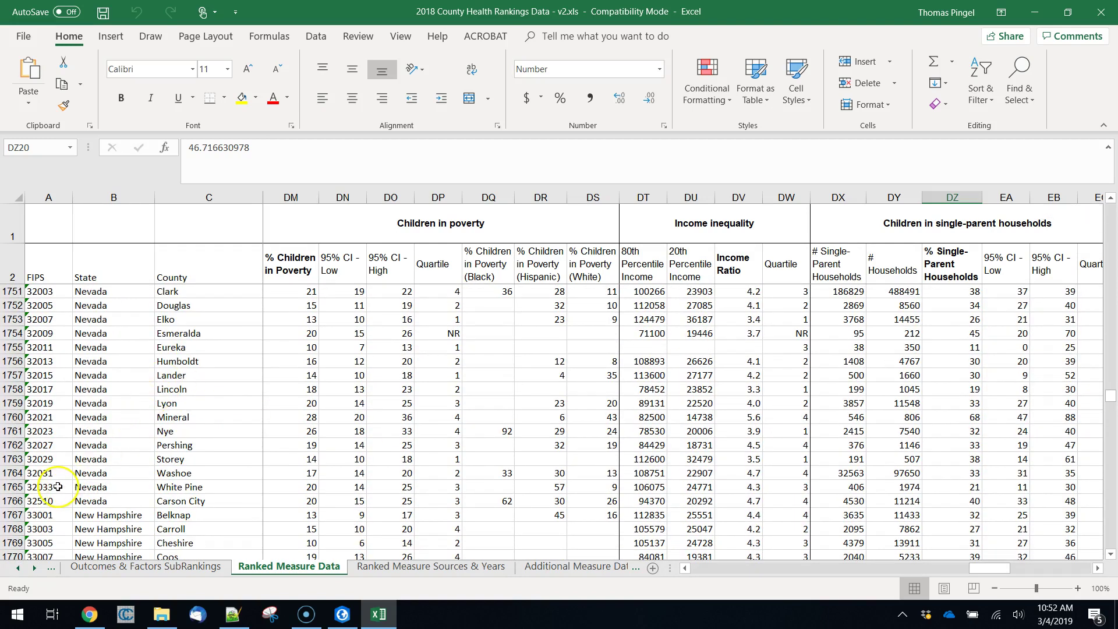
pyautogui.scroll(-1, 60, 486)
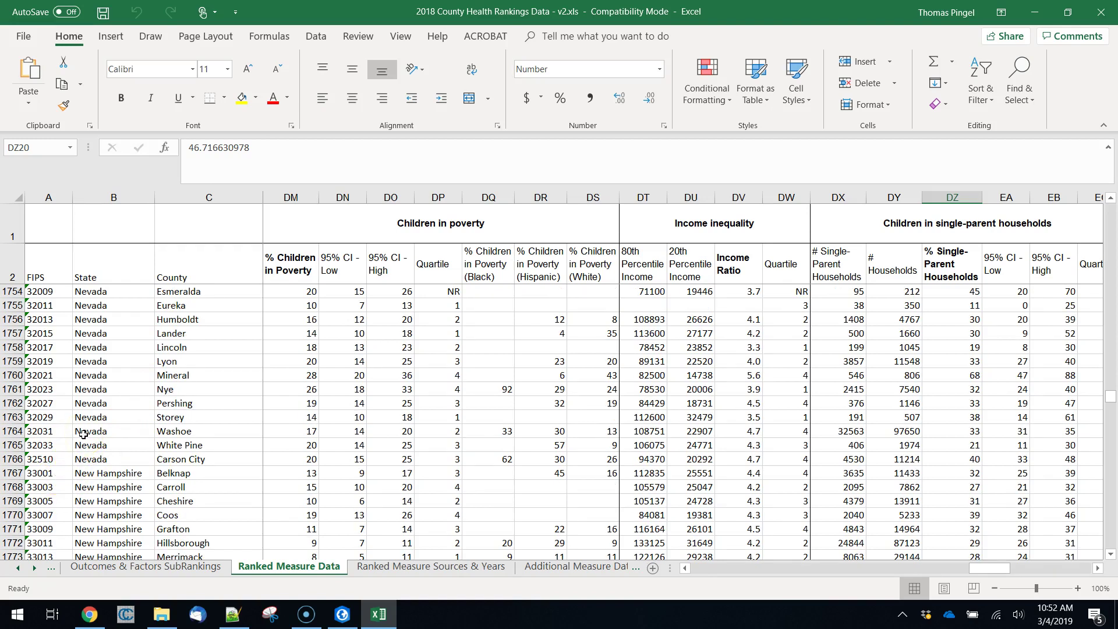
pyautogui.scroll(3, 83, 434)
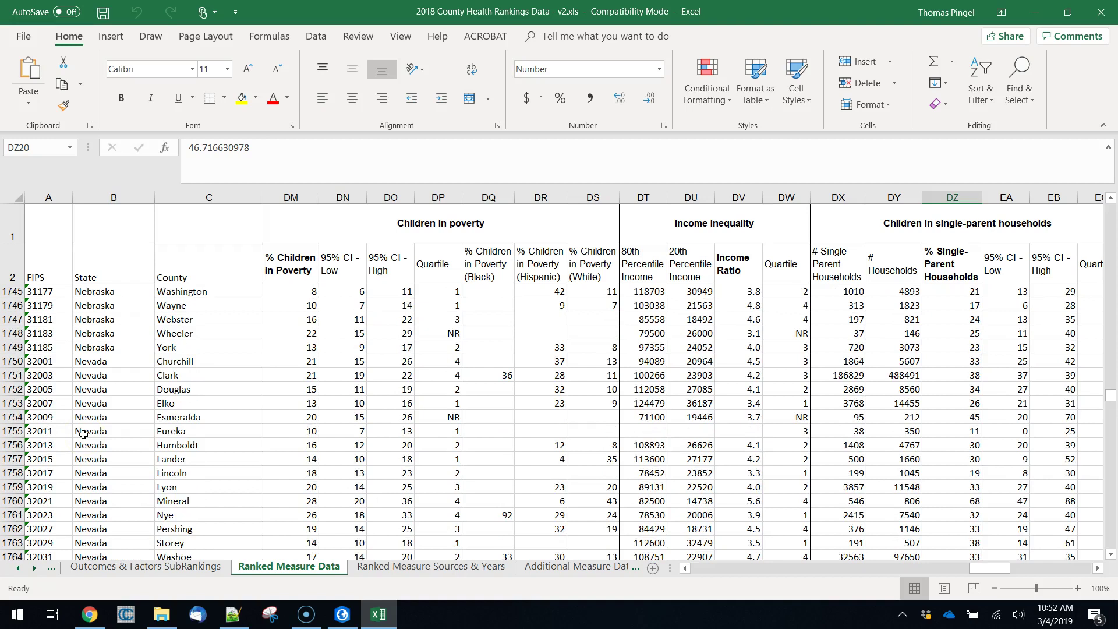
pyautogui.click(12, 431)
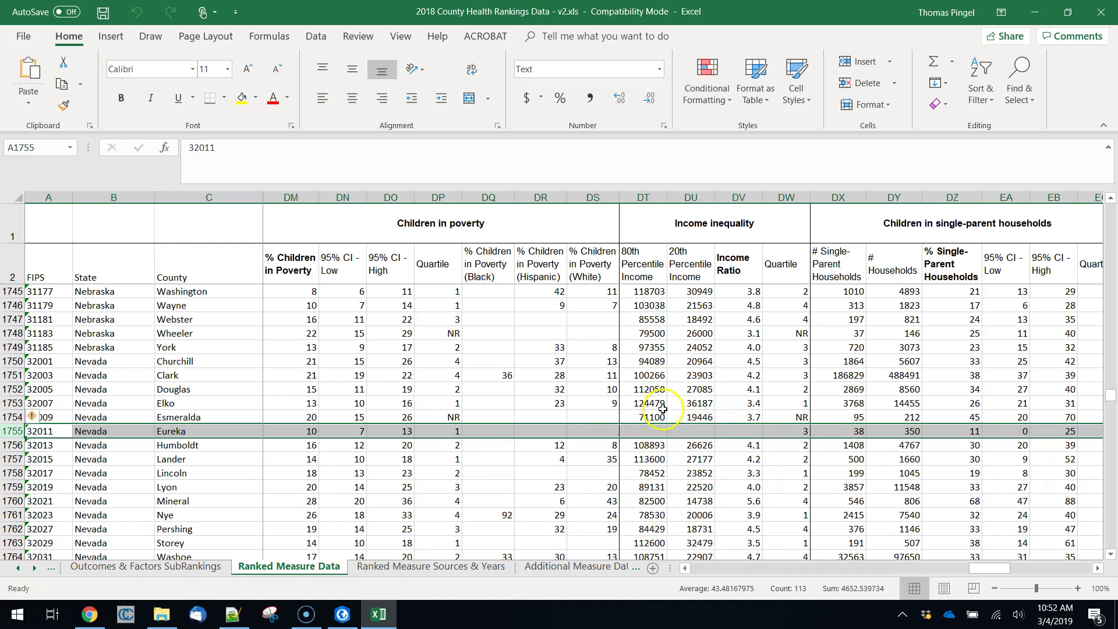
# Step: Back in ArcGIS Pro, close Eureka's pop-up and zoom and pan out to the contiguous US
pyautogui.hotkey('alt', 'Tab')
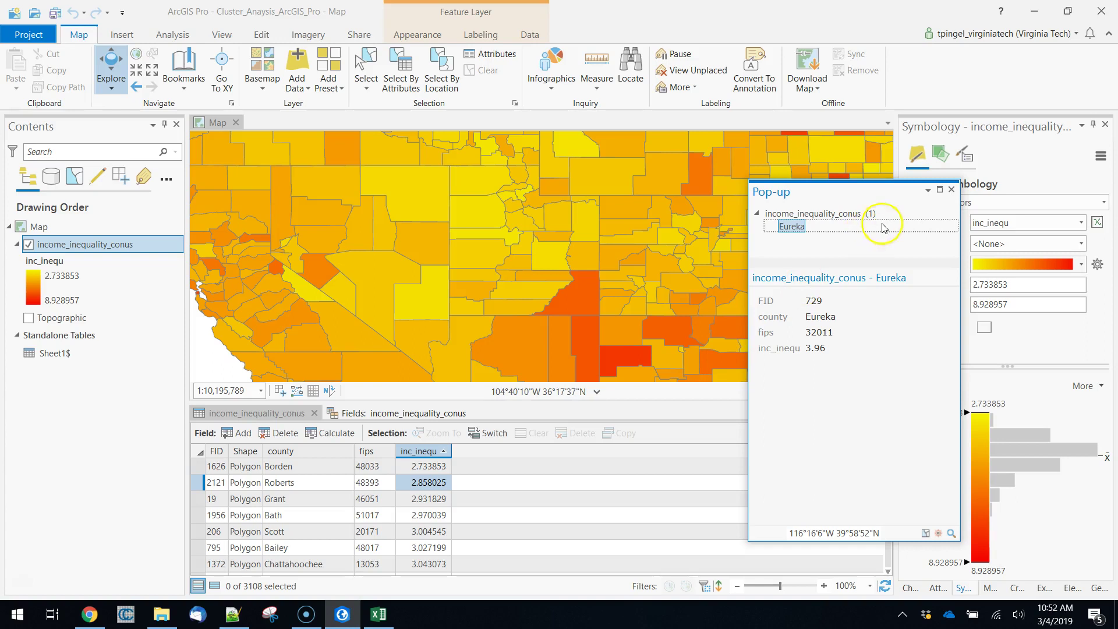
pyautogui.click(947, 191)
pyautogui.scroll(-3, 562, 217)
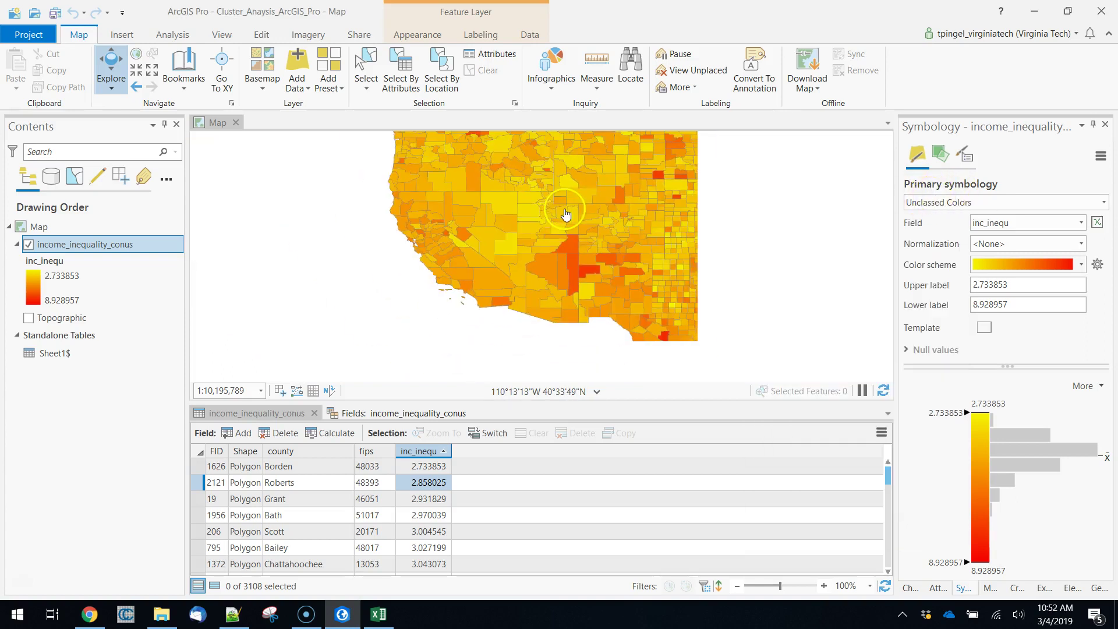
pyautogui.scroll(-2, 625, 208)
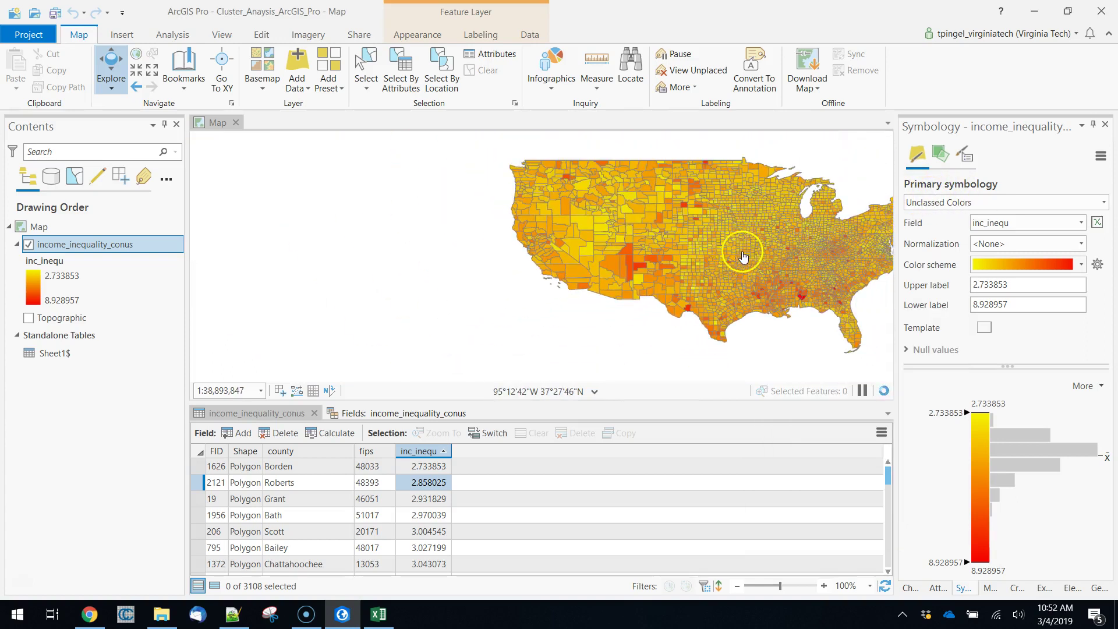
pyautogui.moveTo(741, 250); pyautogui.dragTo(571, 256)
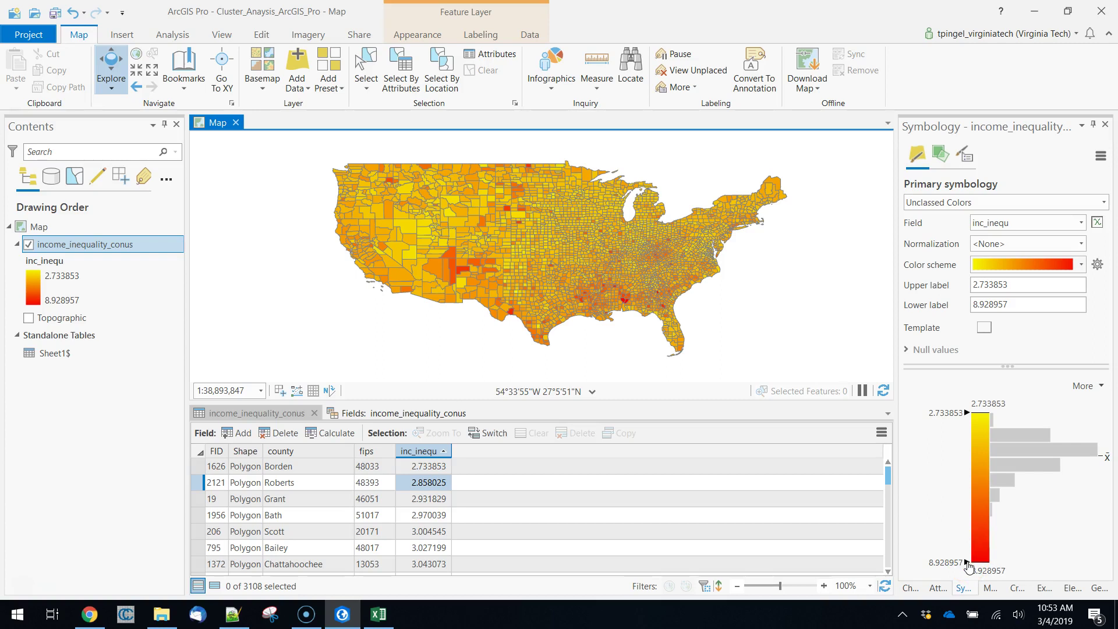
# Step: Move the histogram colour stops so yellow ends at 3.053251 and deep red starts at 7.356076
pyautogui.moveTo(969, 564); pyautogui.dragTo(970, 507)
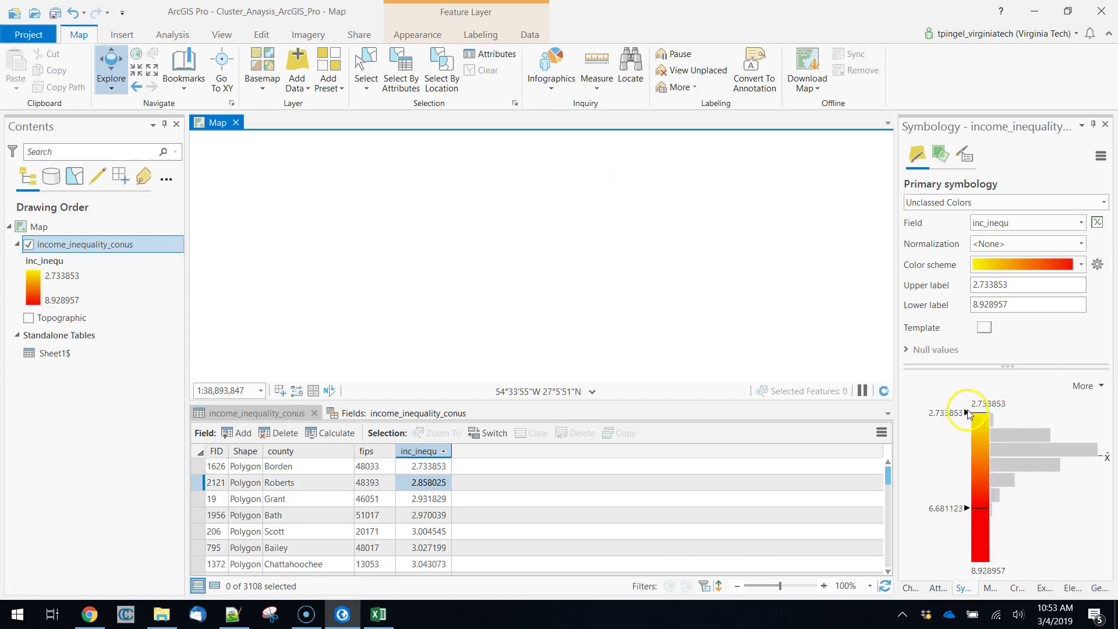
pyautogui.moveTo(969, 416); pyautogui.dragTo(970, 426)
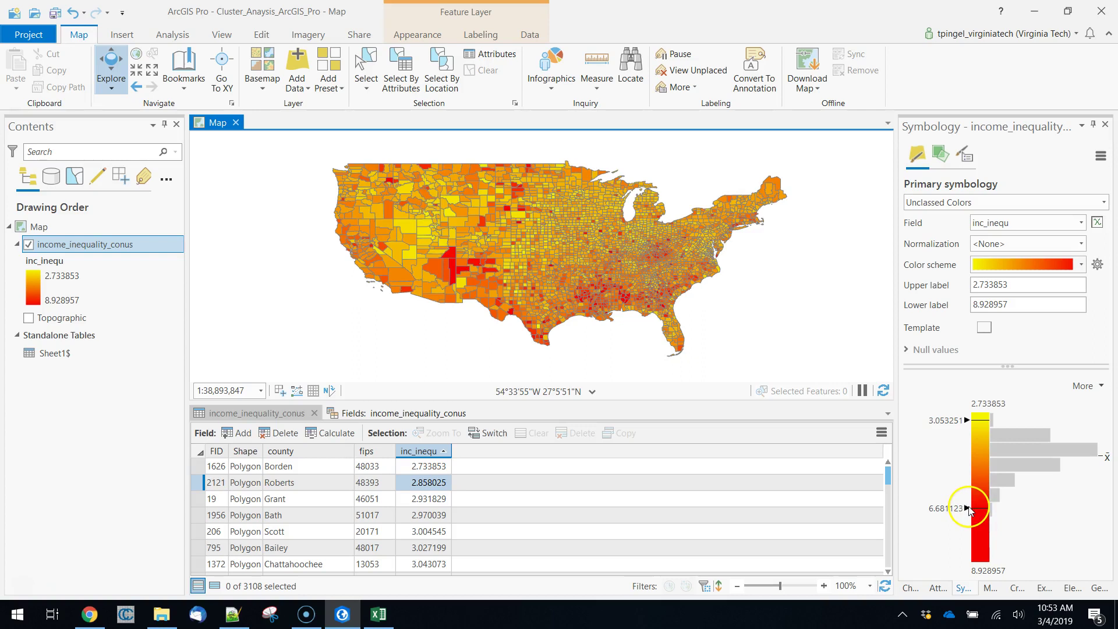
pyautogui.moveTo(968, 511); pyautogui.dragTo(968, 495)
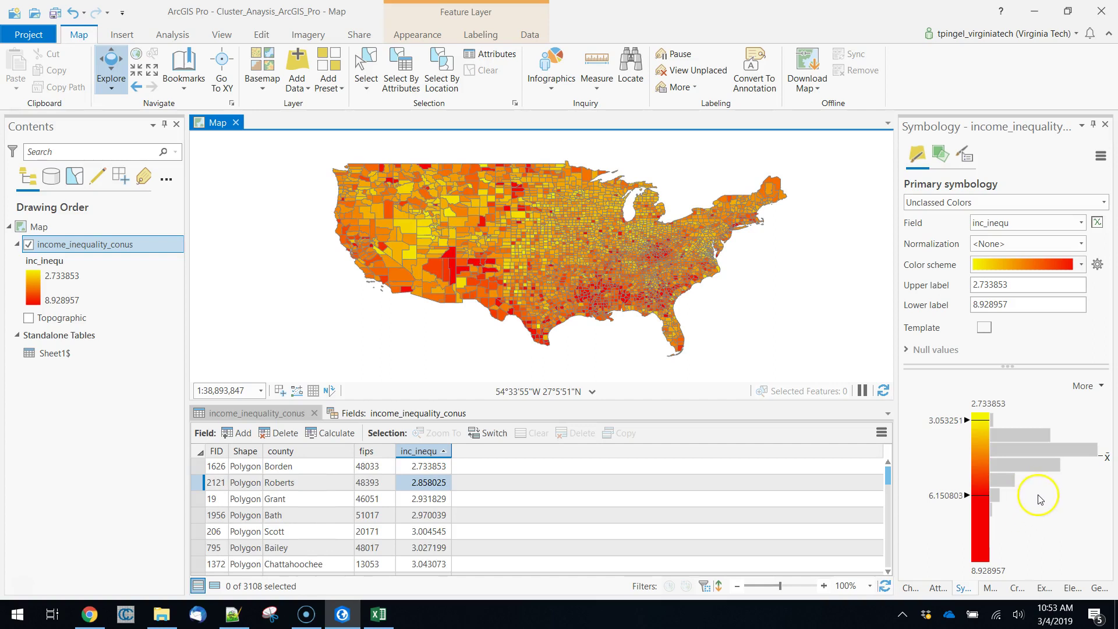
pyautogui.moveTo(968, 501); pyautogui.dragTo(967, 524)
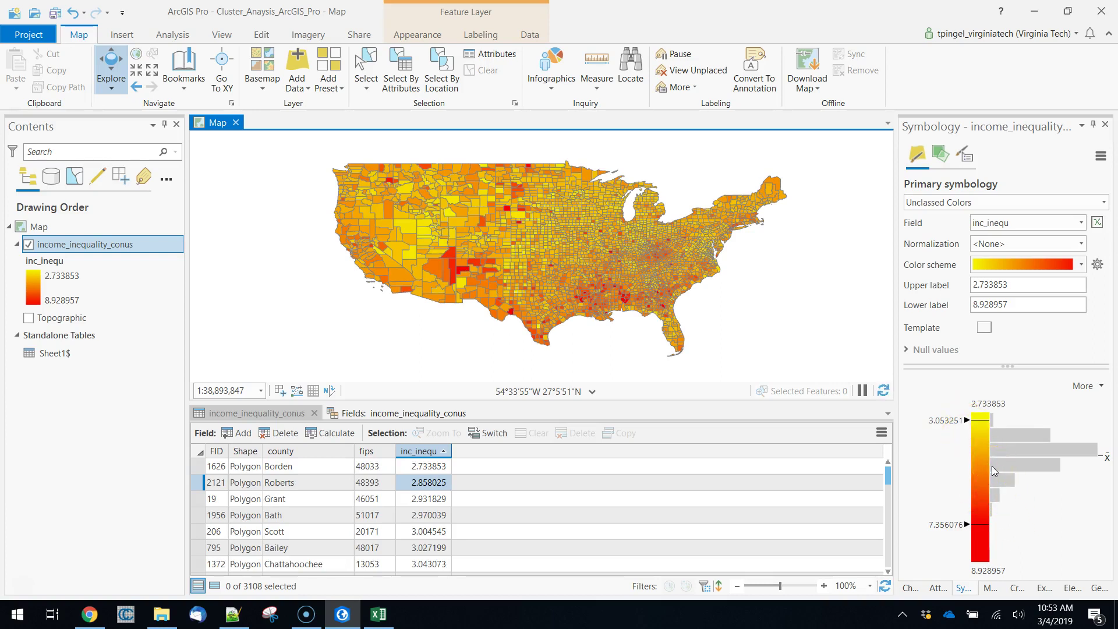
pyautogui.scroll(2, 567, 239)
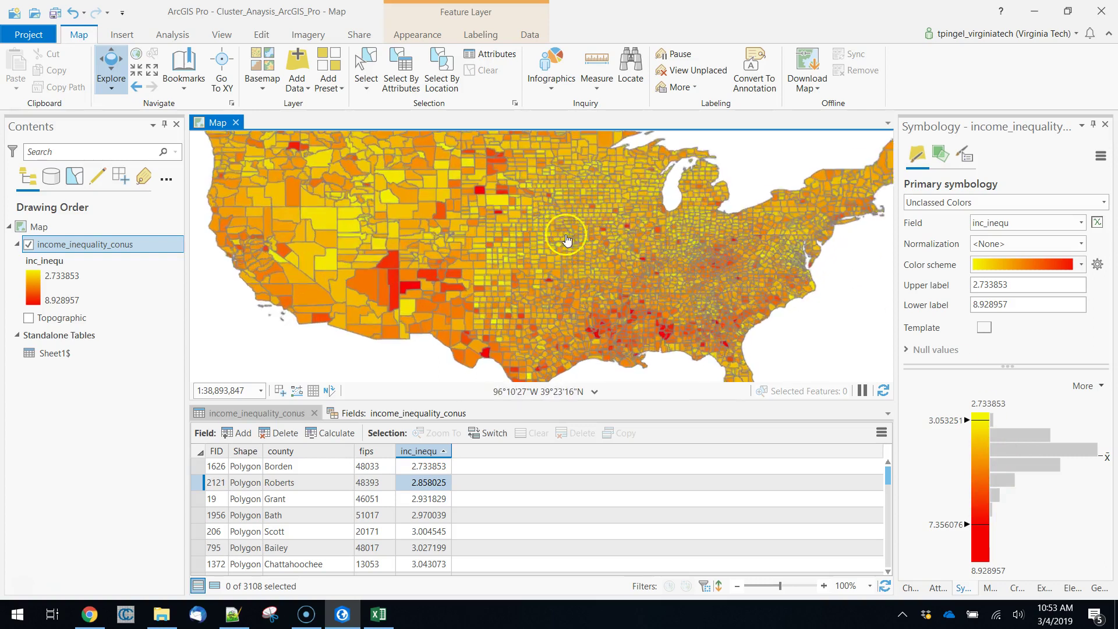
pyautogui.scroll(3, 727, 249)
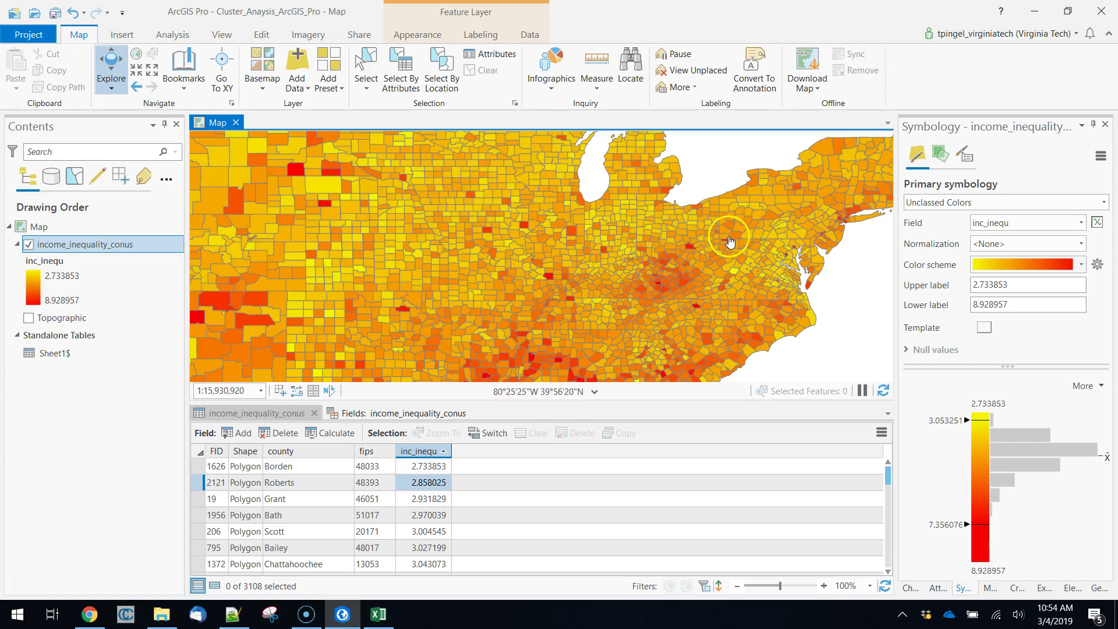
pyautogui.moveTo(679, 332); pyautogui.dragTo(574, 229)
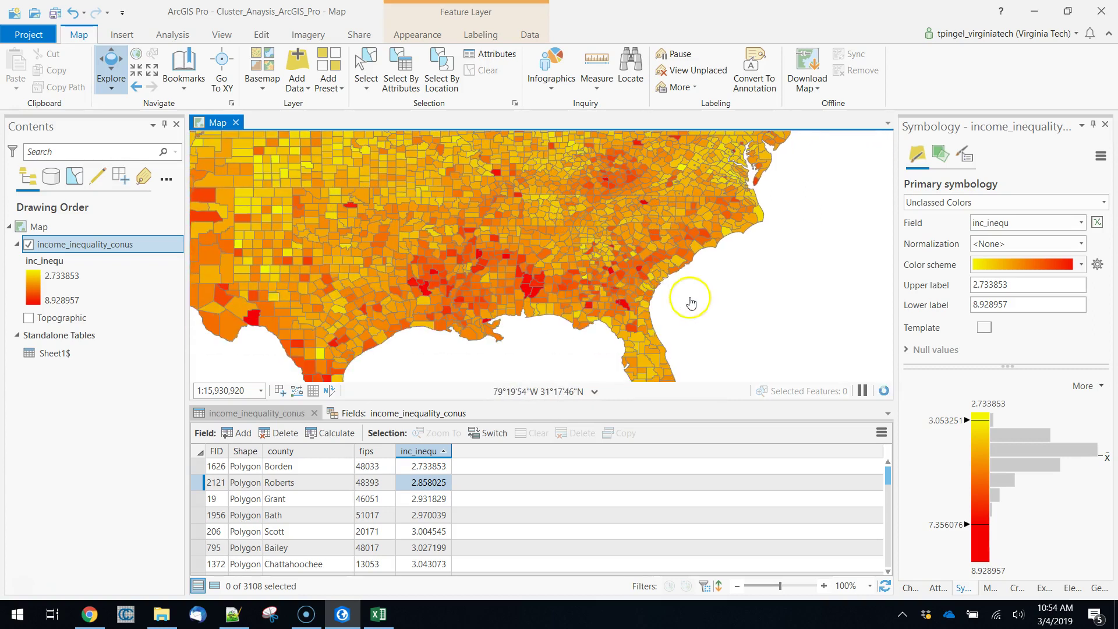
pyautogui.moveTo(559, 300); pyautogui.dragTo(707, 332)
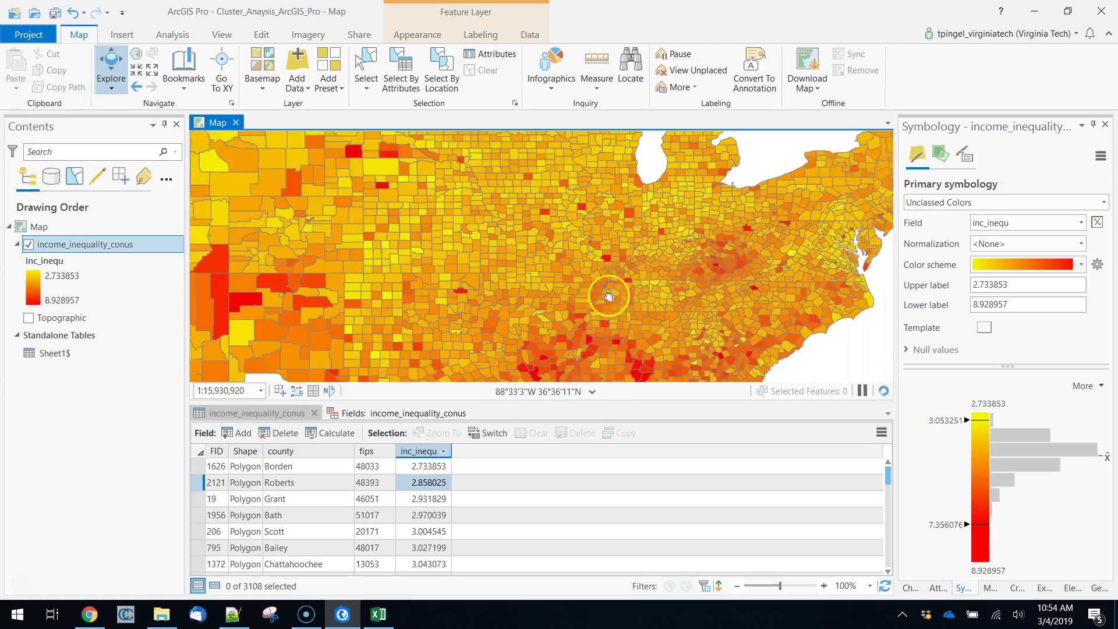
pyautogui.moveTo(602, 190); pyautogui.dragTo(602, 260)
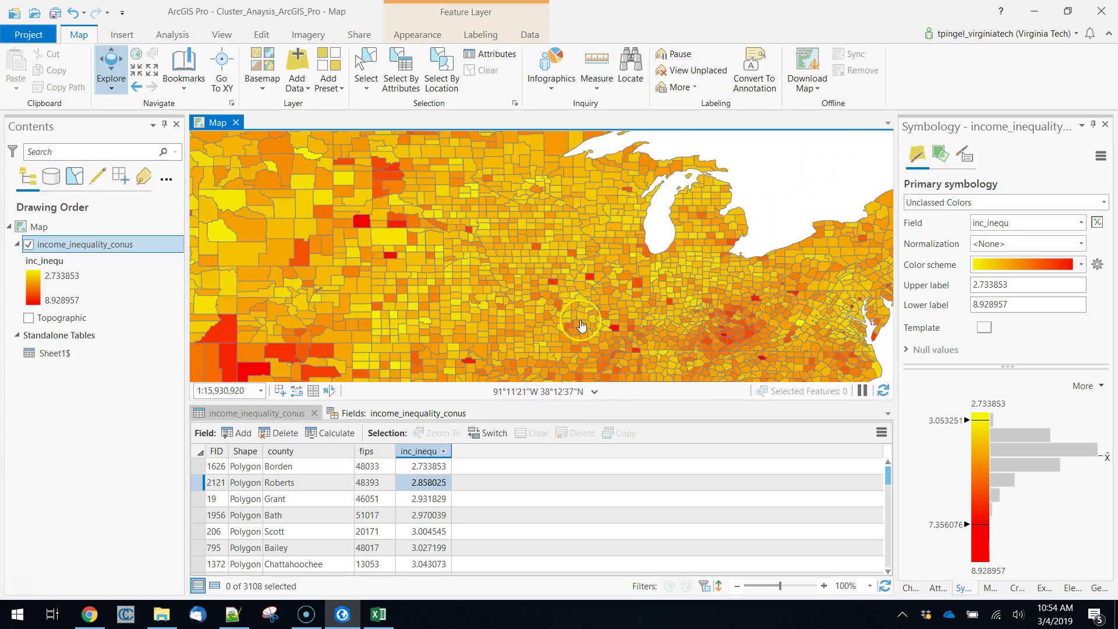
pyautogui.scroll(-1, 584, 319)
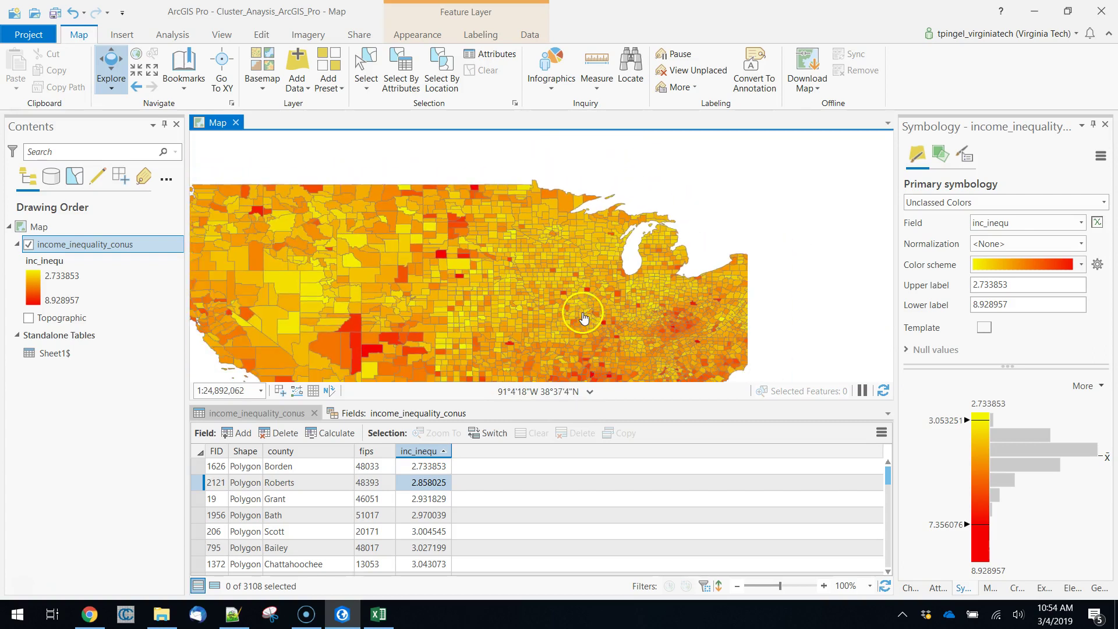
pyautogui.scroll(-1, 581, 263)
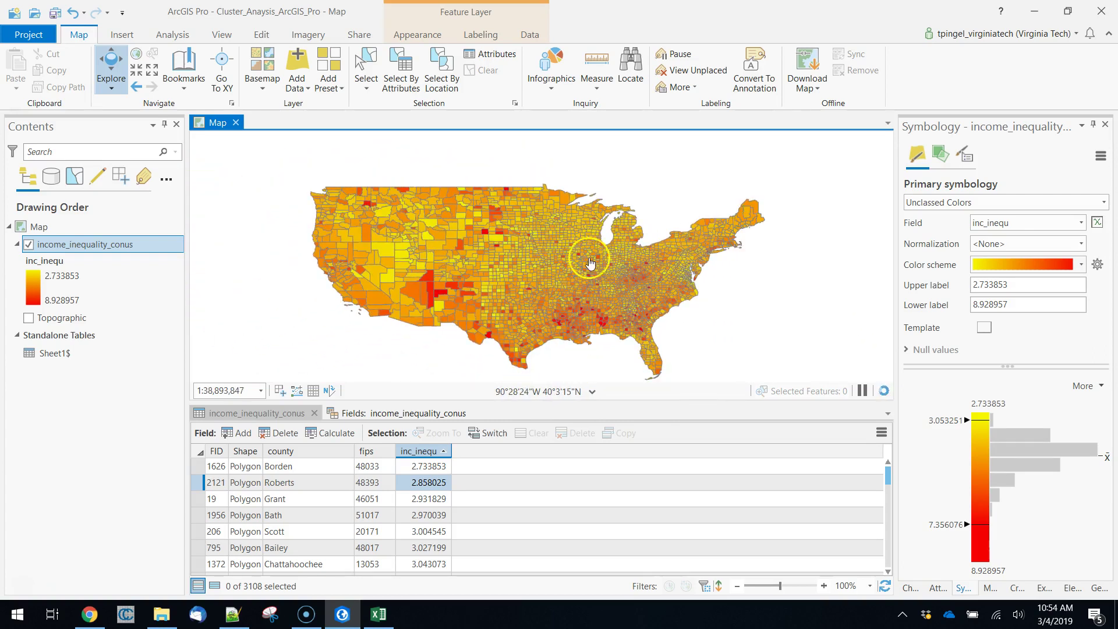
pyautogui.scroll(-2, 662, 263)
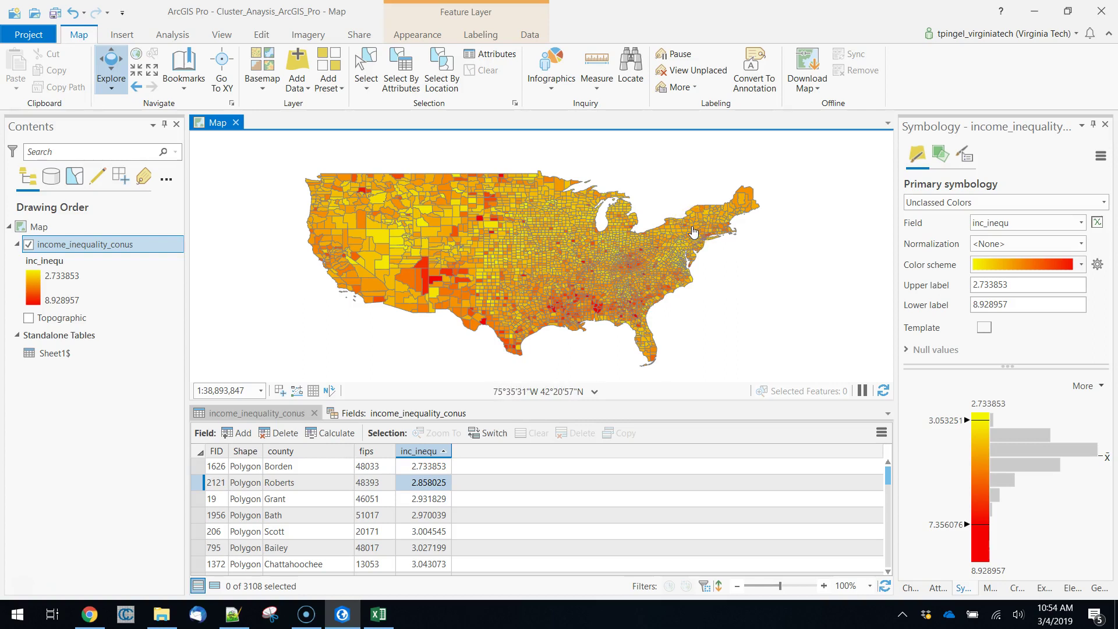
pyautogui.click(730, 257)
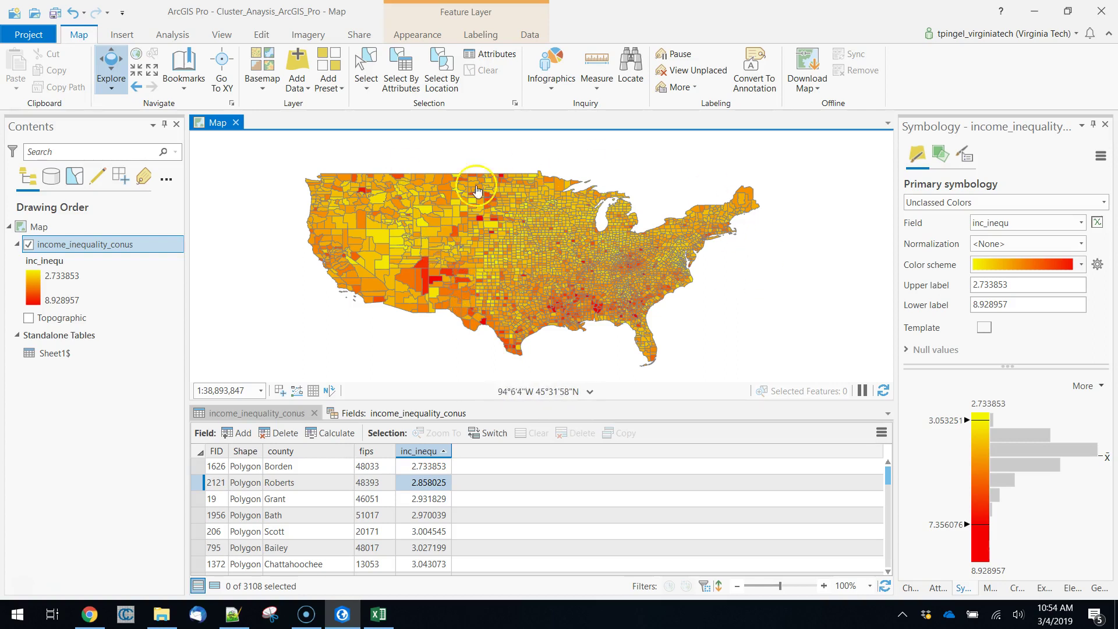
# Step: Search the Analysis tools for 'hot spot' and open Hot Spot Analysis (Getis-Ord Gi*)
pyautogui.click(416, 35)
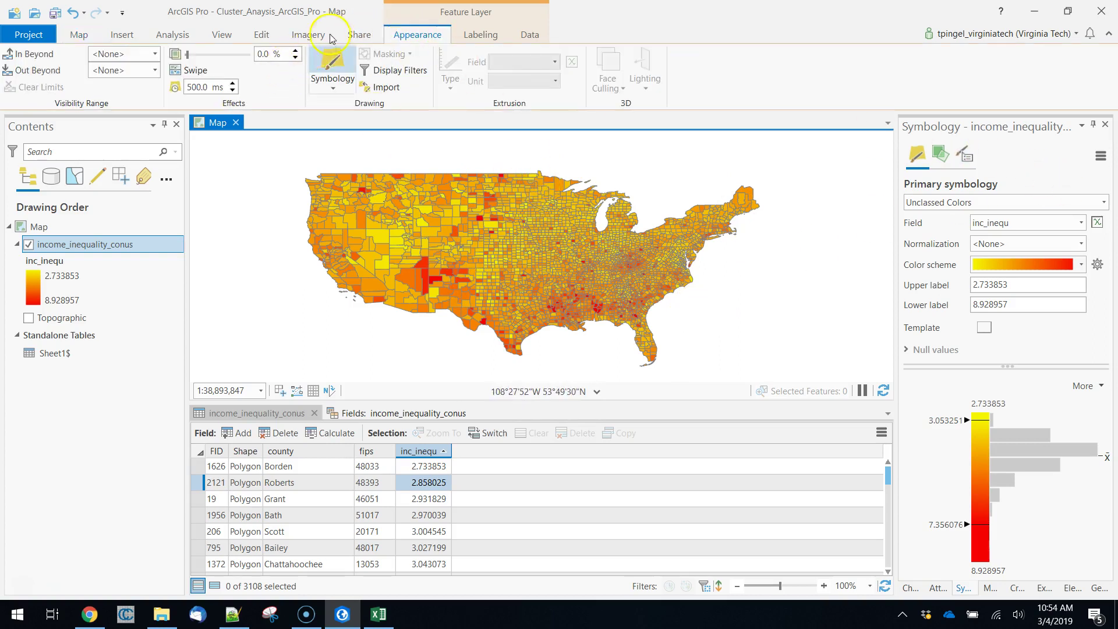
pyautogui.click(173, 35)
pyautogui.click(202, 63)
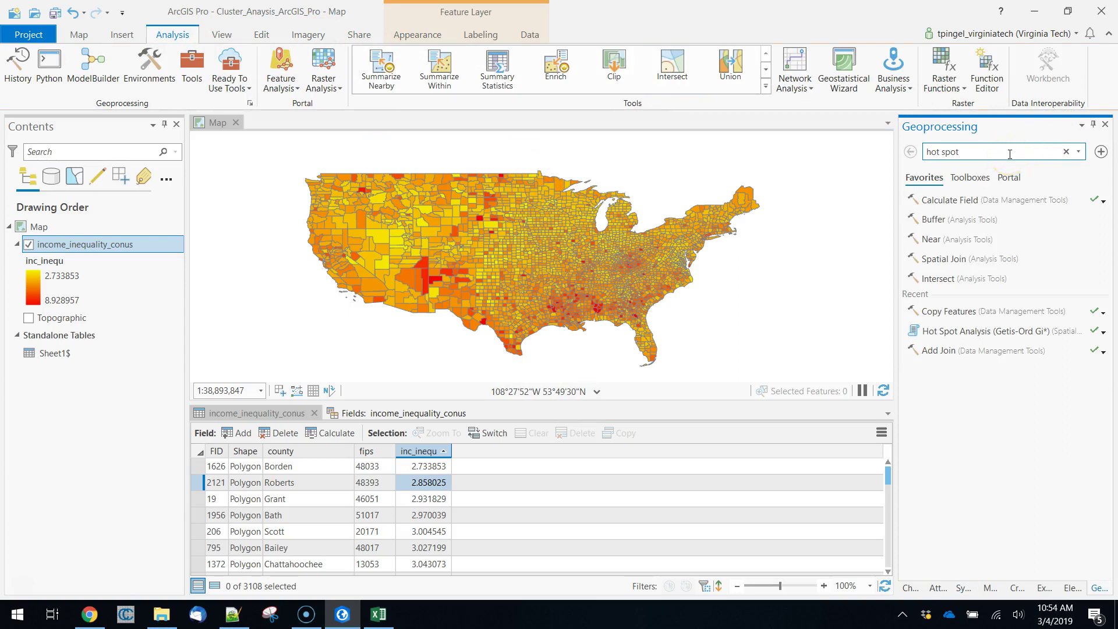
pyautogui.press('Return')
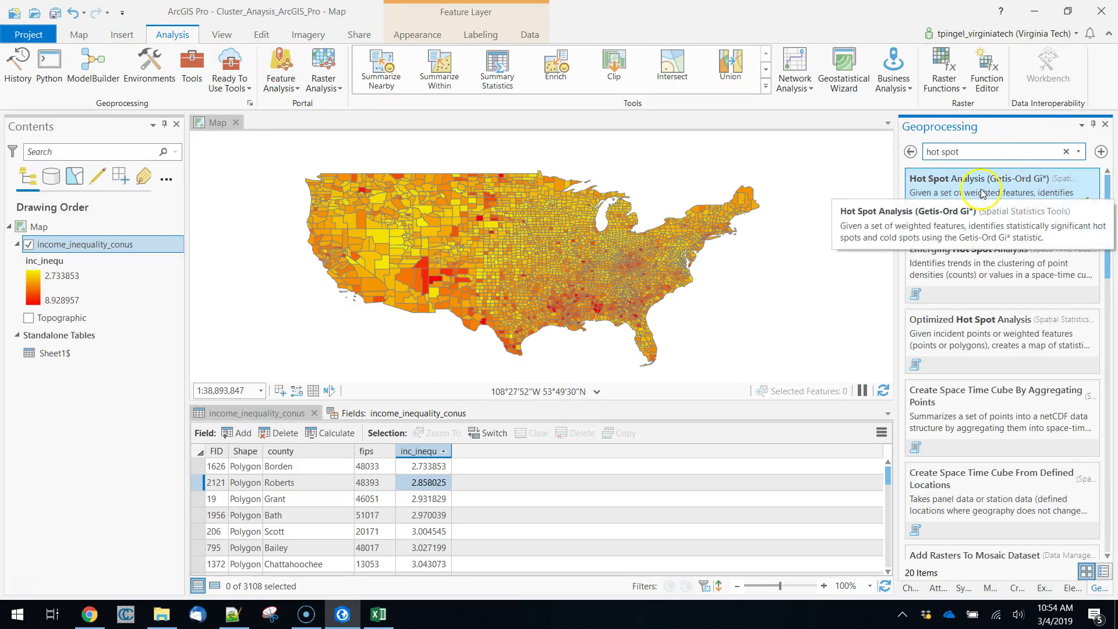
pyautogui.click(1033, 187)
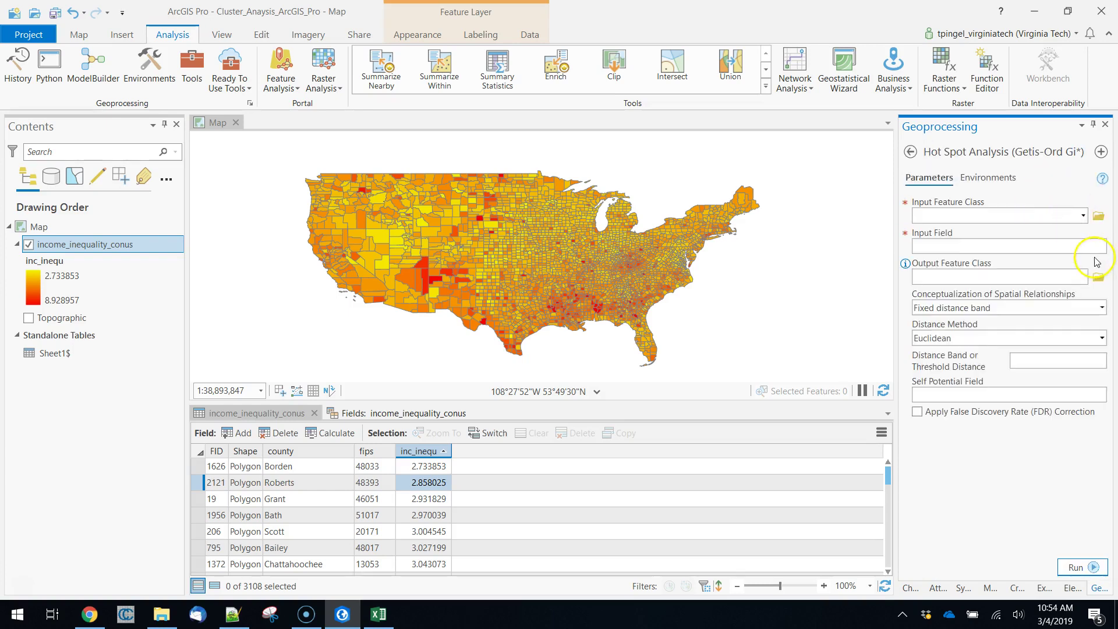
# Step: Set income_inequality_conus as input, inc_inequ as field, and c:\temp\hotspot2.shp as output
pyautogui.click(1084, 215)
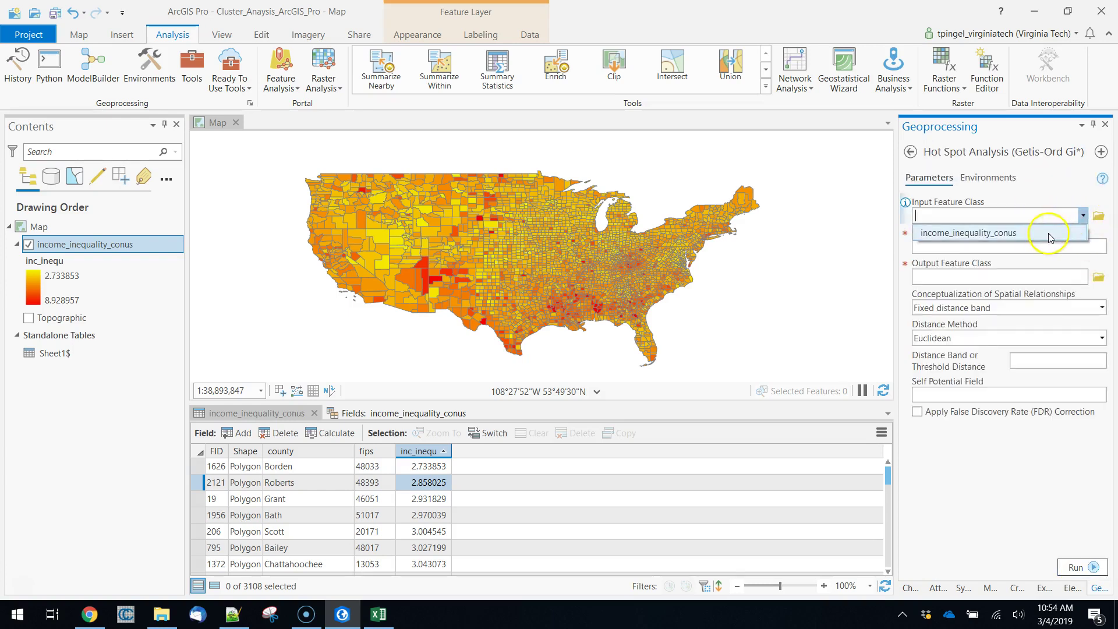
pyautogui.click(1063, 230)
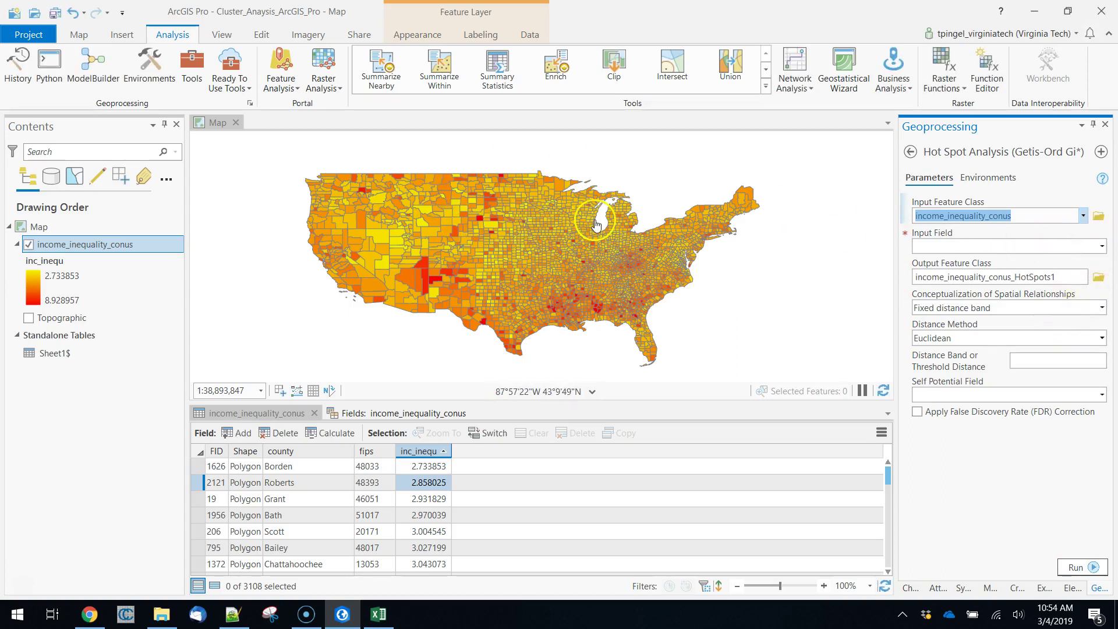
pyautogui.click(1103, 246)
pyautogui.click(984, 263)
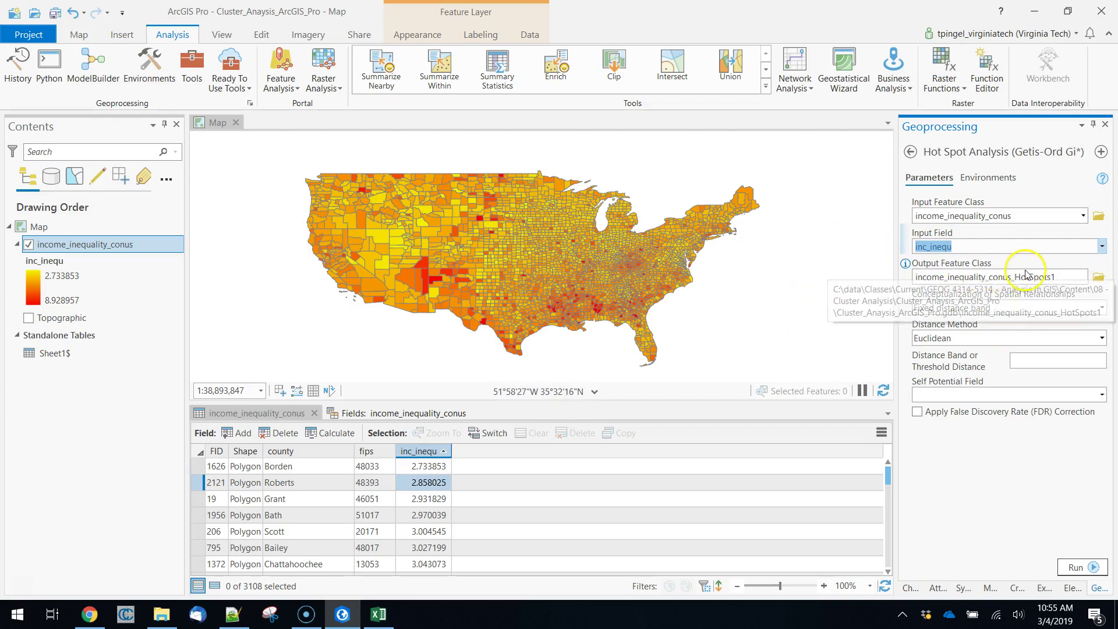
pyautogui.moveTo(1025, 277); pyautogui.dragTo(1085, 277)
pyautogui.moveTo(904, 293); pyautogui.dragTo(807, 281)
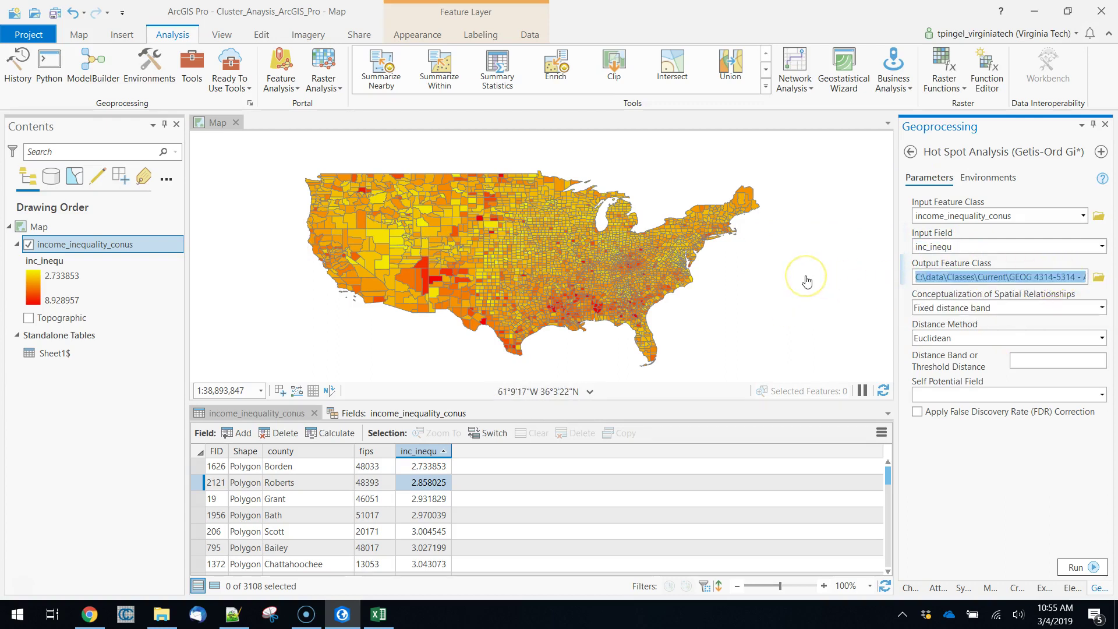
pyautogui.write('c:\\')
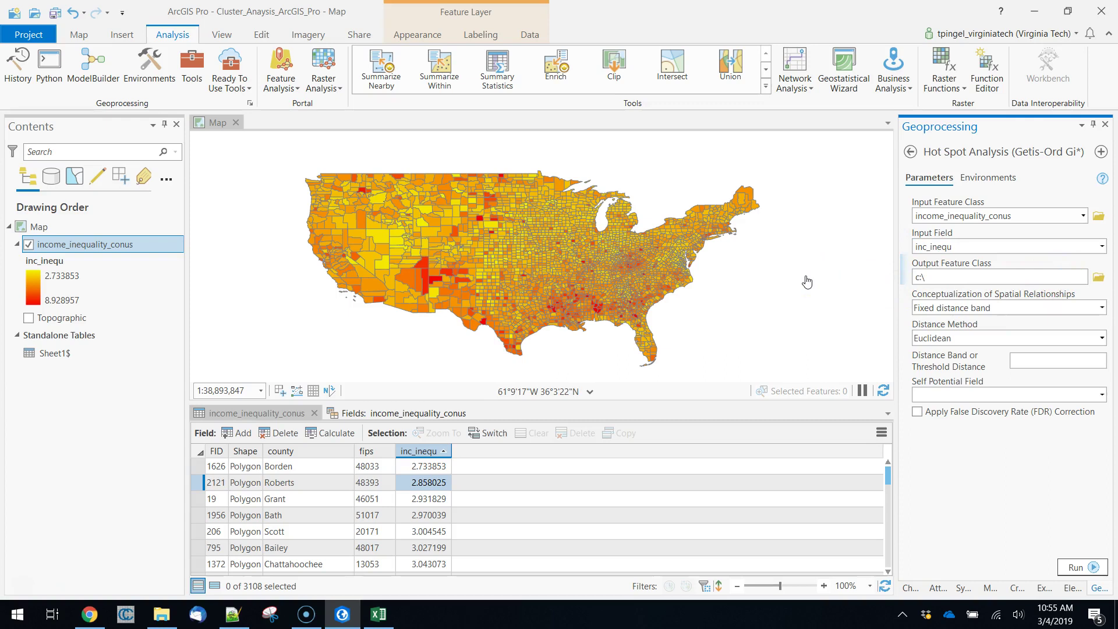
pyautogui.write('temp\\hotspot1.shpot2.shp')
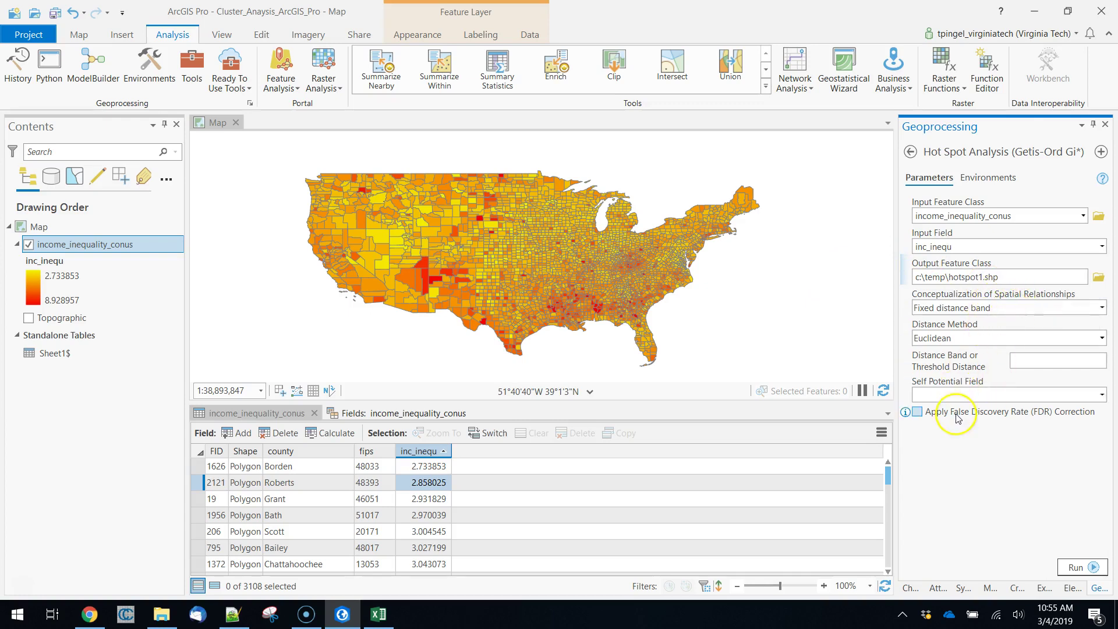
pyautogui.click(1054, 309)
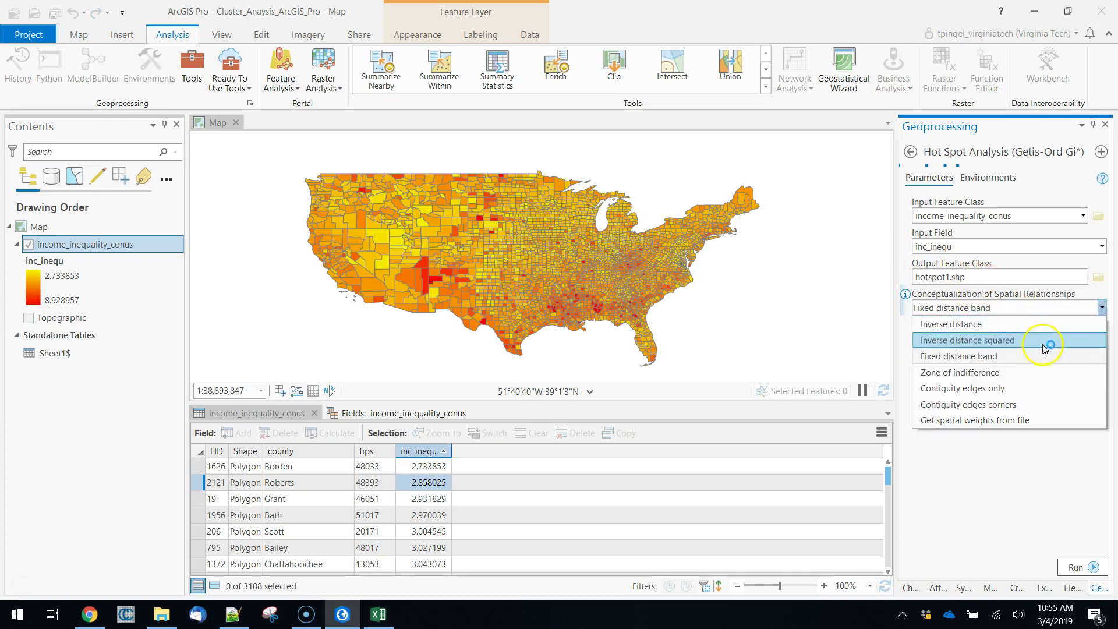
pyautogui.click(1034, 309)
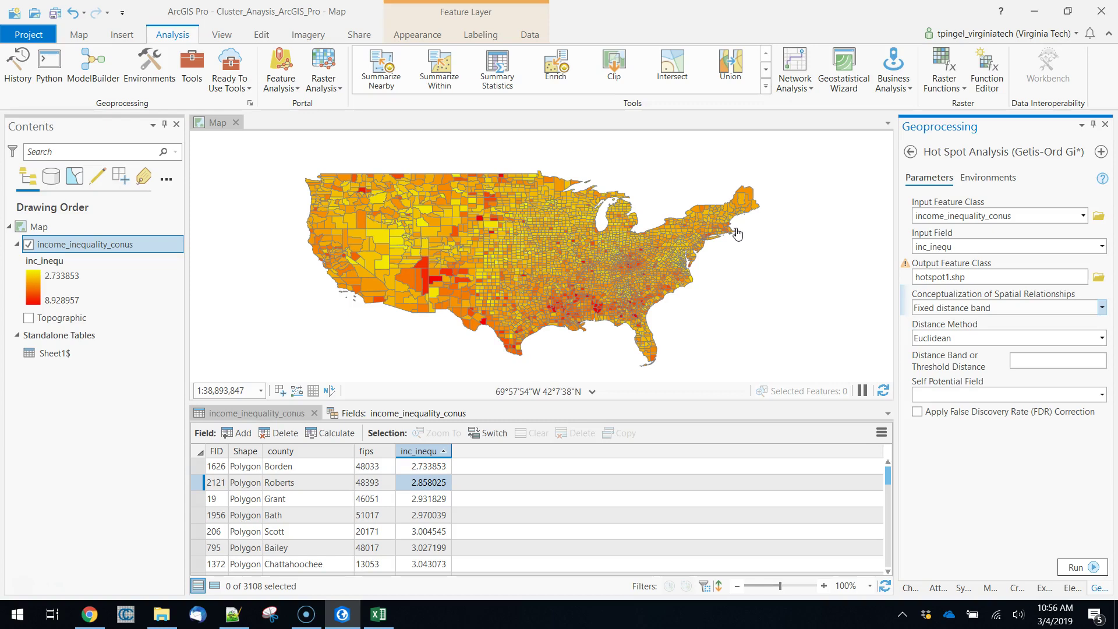
pyautogui.click(986, 247)
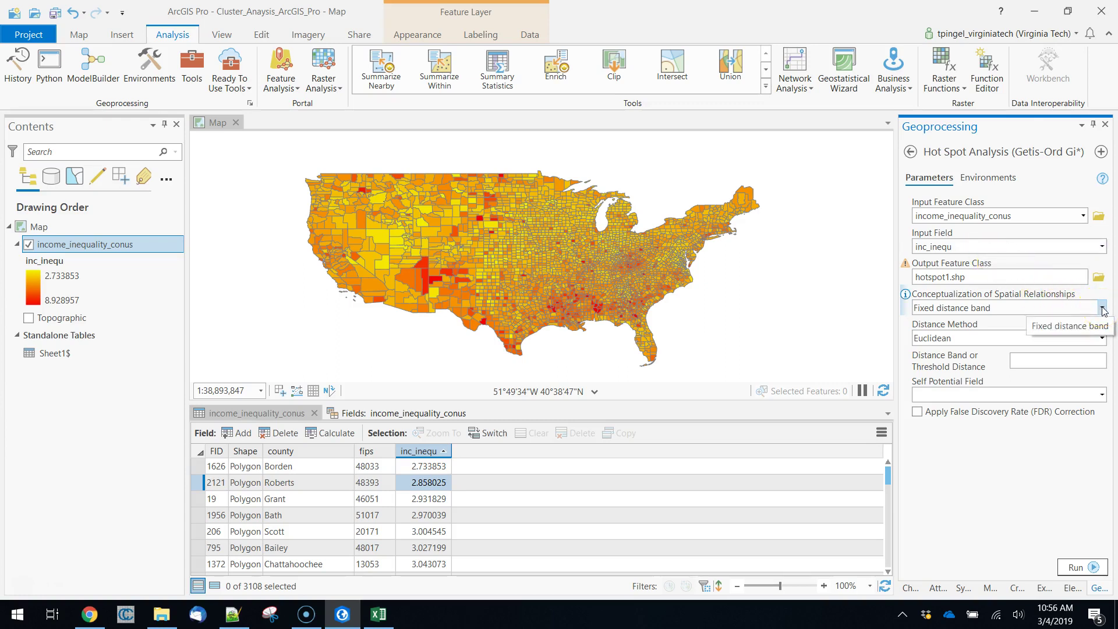
pyautogui.click(905, 295)
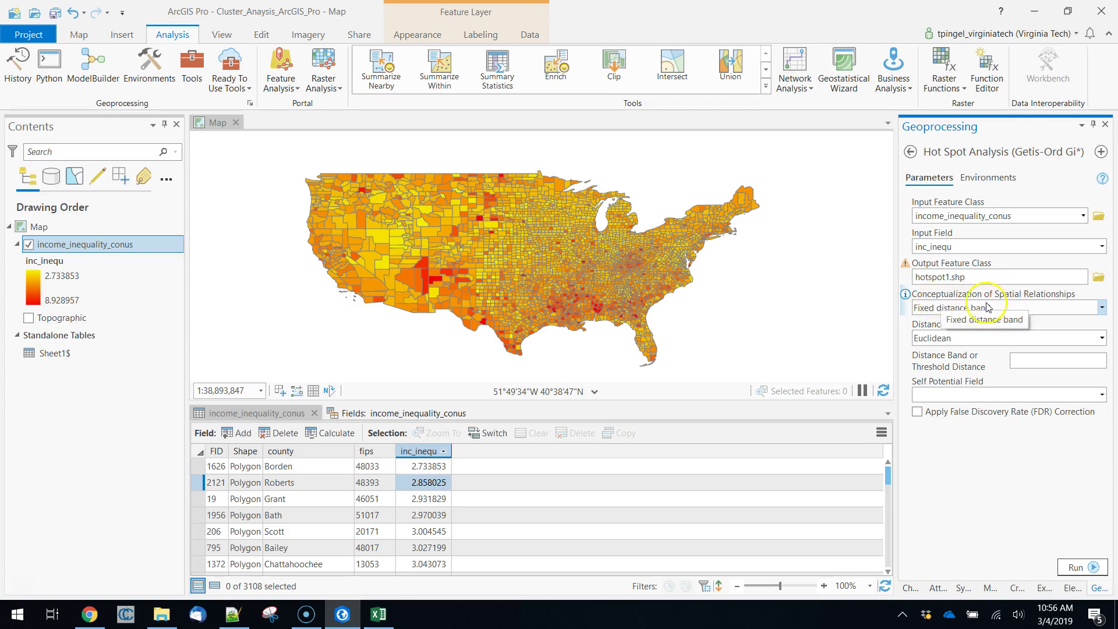
pyautogui.click(905, 296)
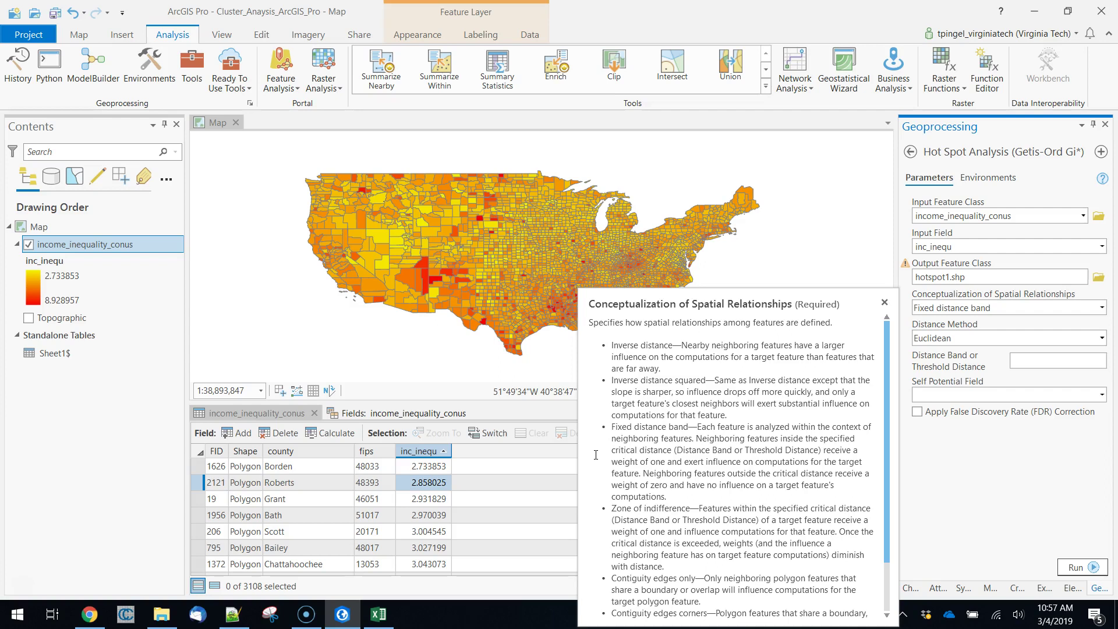
# Step: Zoom into south-central Nebraska counties and read the Conceptualization of Spatial Relationships help
pyautogui.click(776, 284)
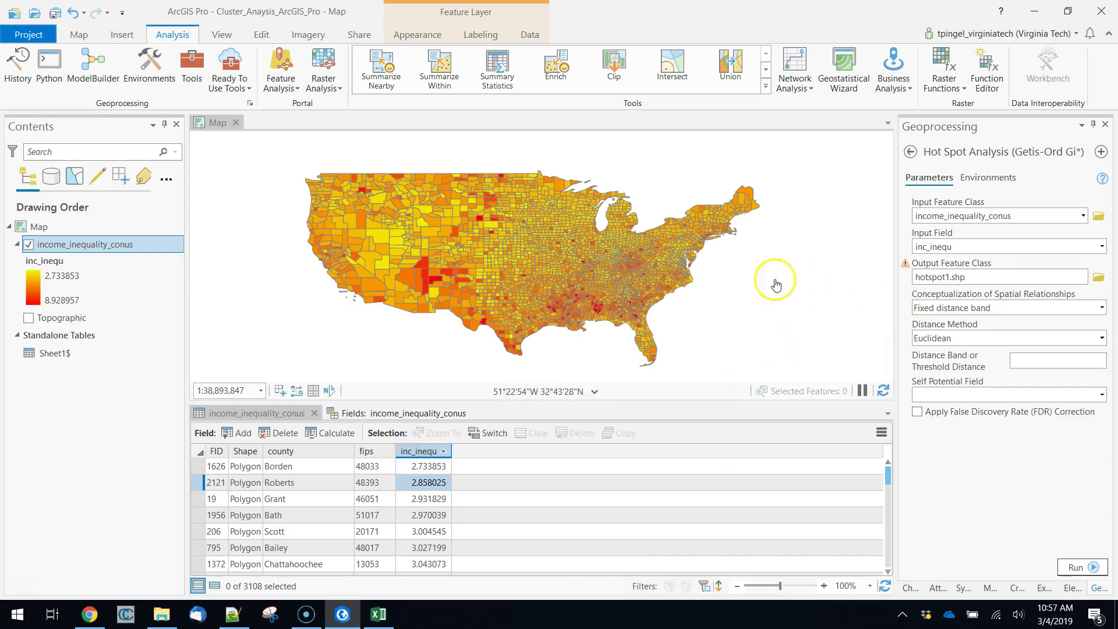
pyautogui.scroll(5, 512, 251)
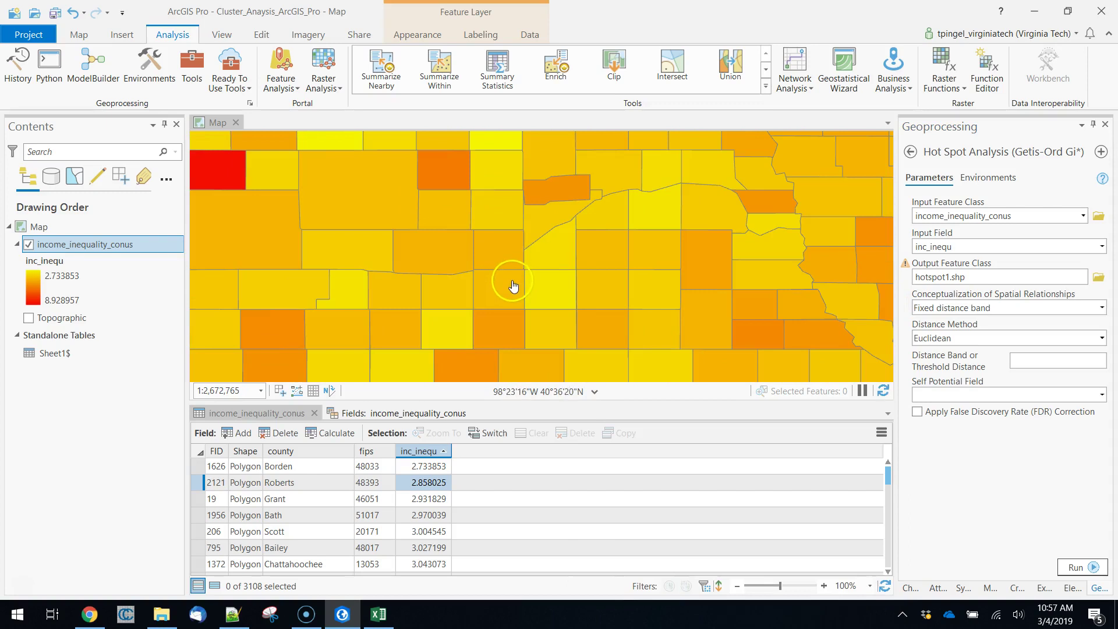
pyautogui.scroll(4, 534, 277)
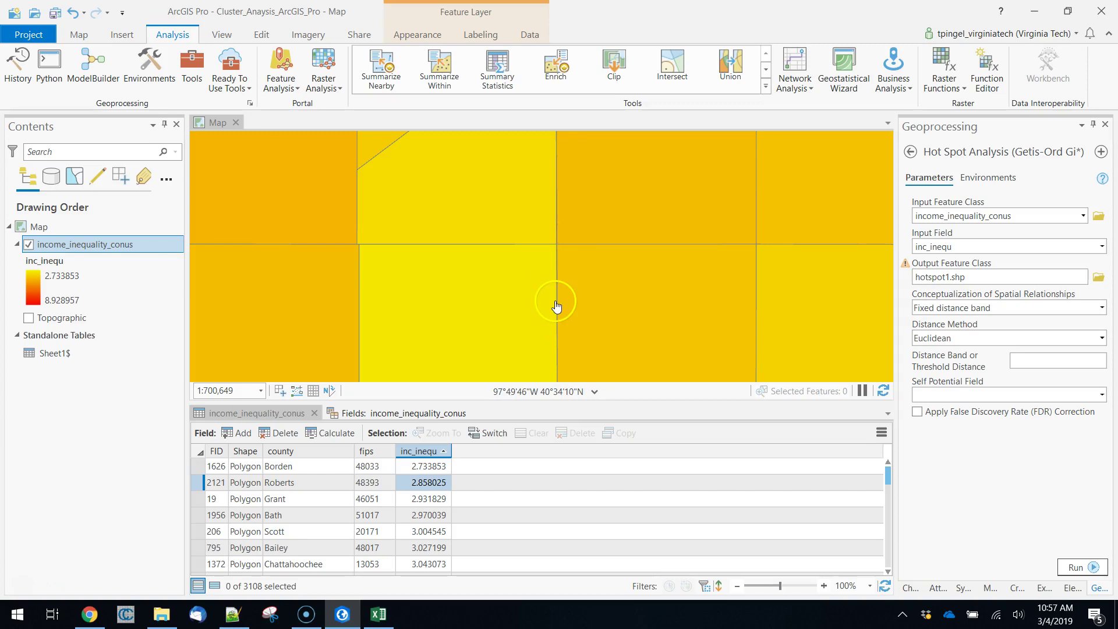
pyautogui.click(906, 295)
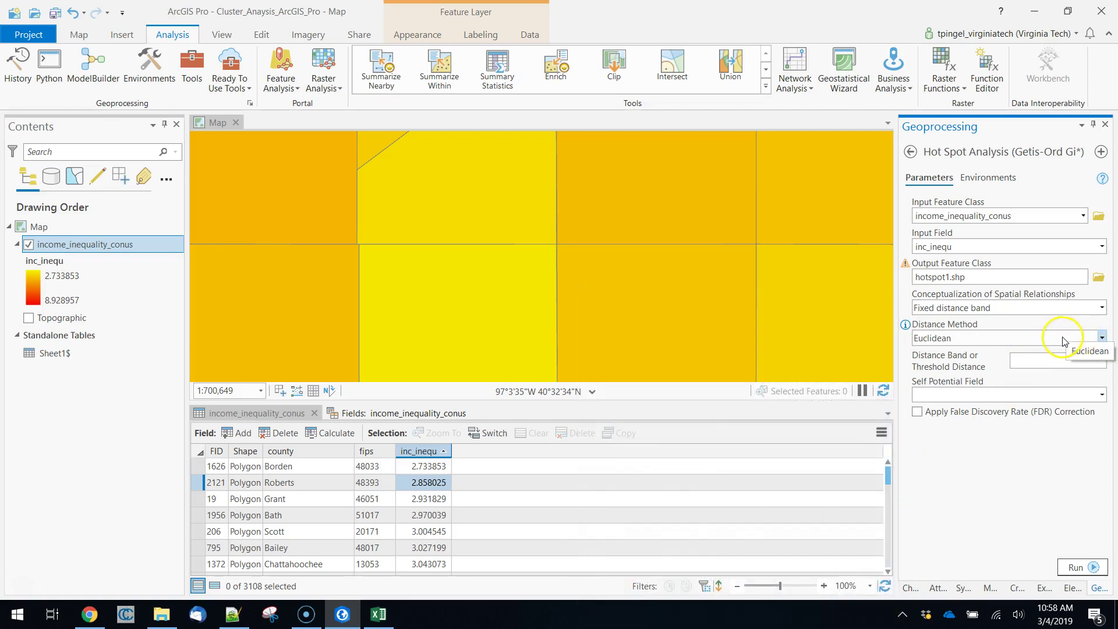
pyautogui.click(1102, 338)
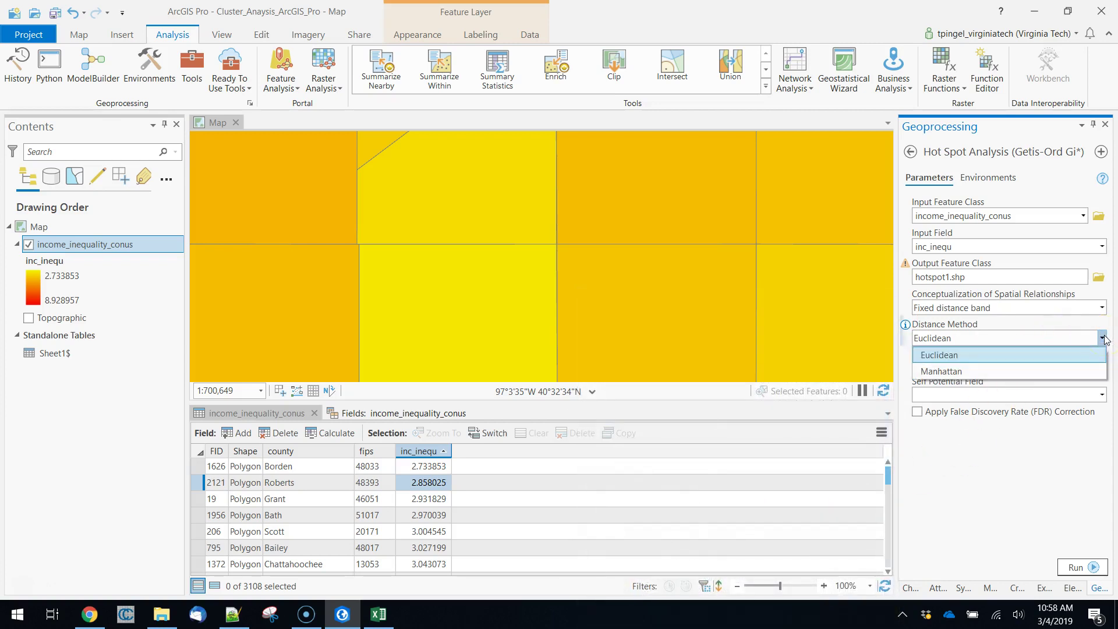
pyautogui.click(955, 358)
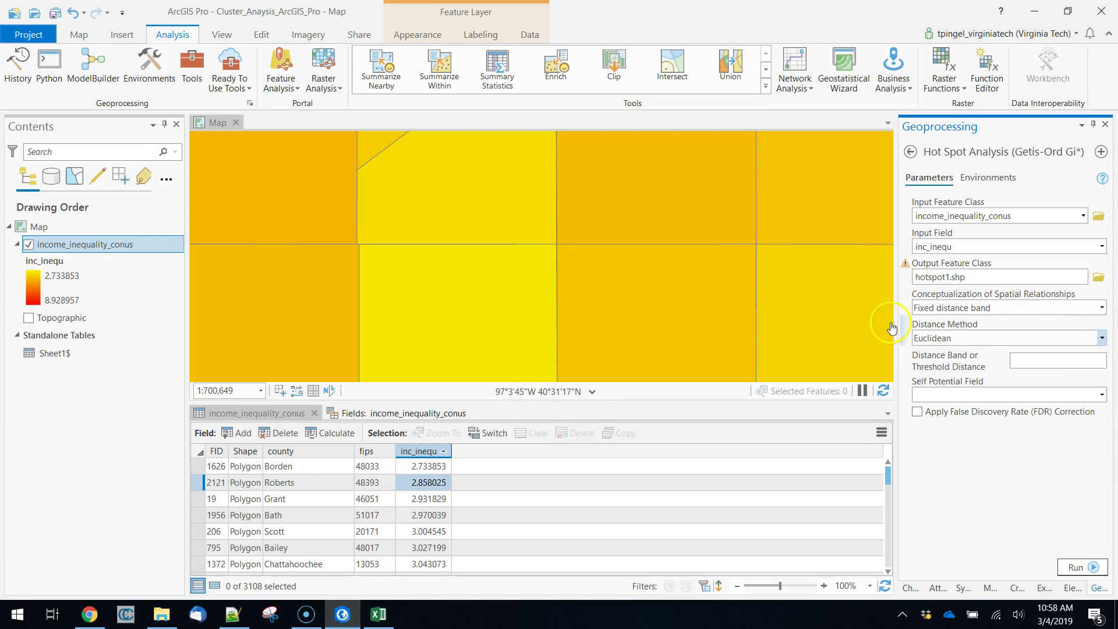
pyautogui.moveTo(906, 324)
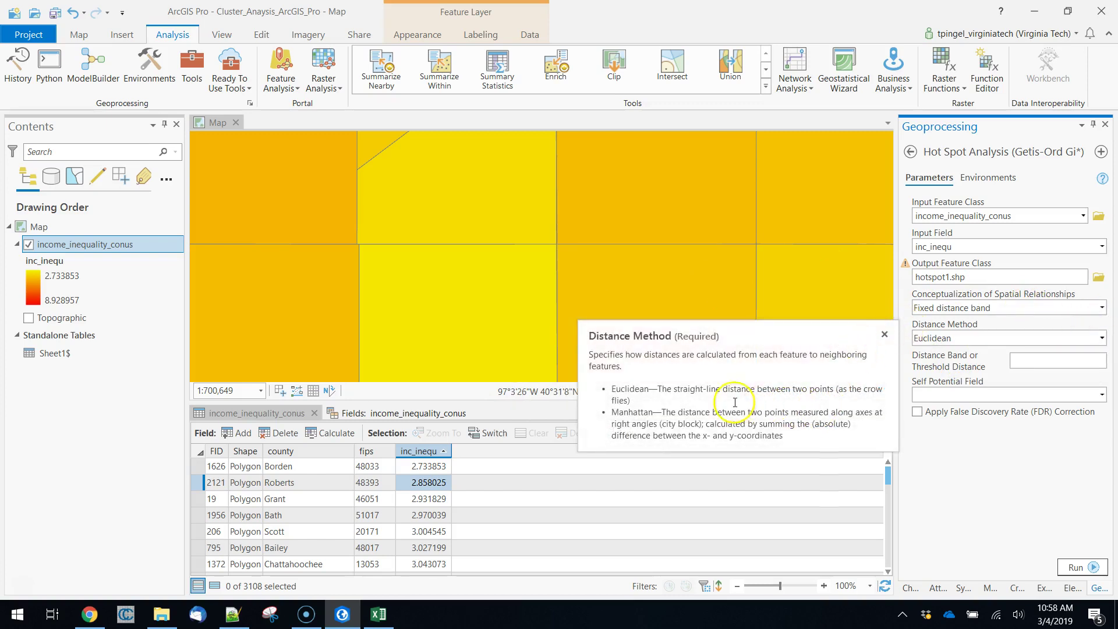
pyautogui.click(885, 334)
pyautogui.scroll(-2, 684, 293)
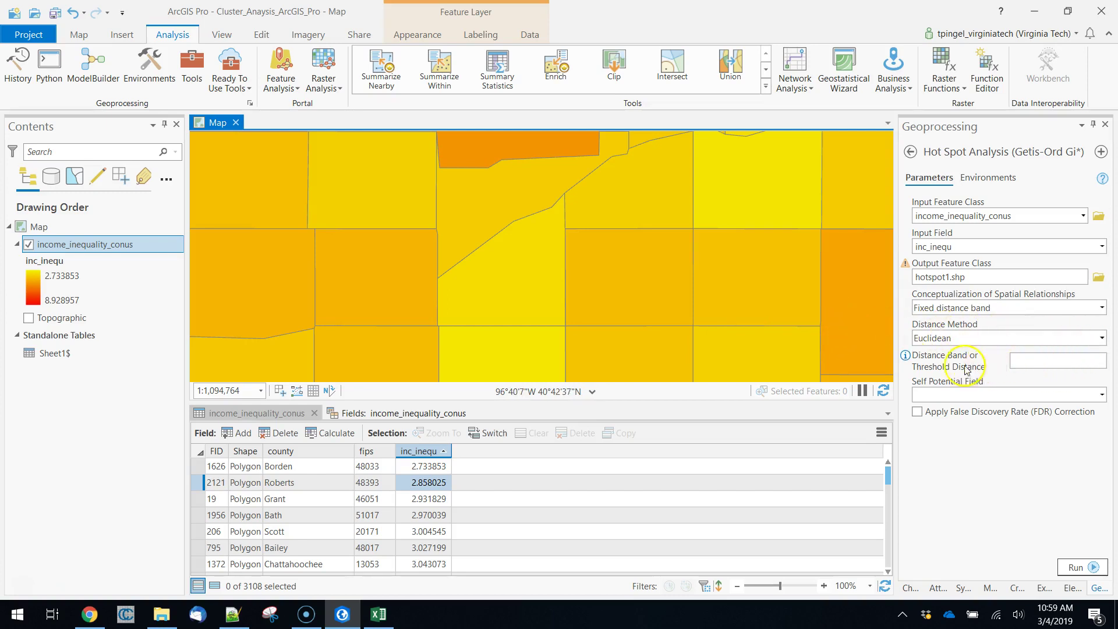
# Step: Read the Distance Band help, leave the distance blank, and zoom out to the eastern US
pyautogui.click(906, 357)
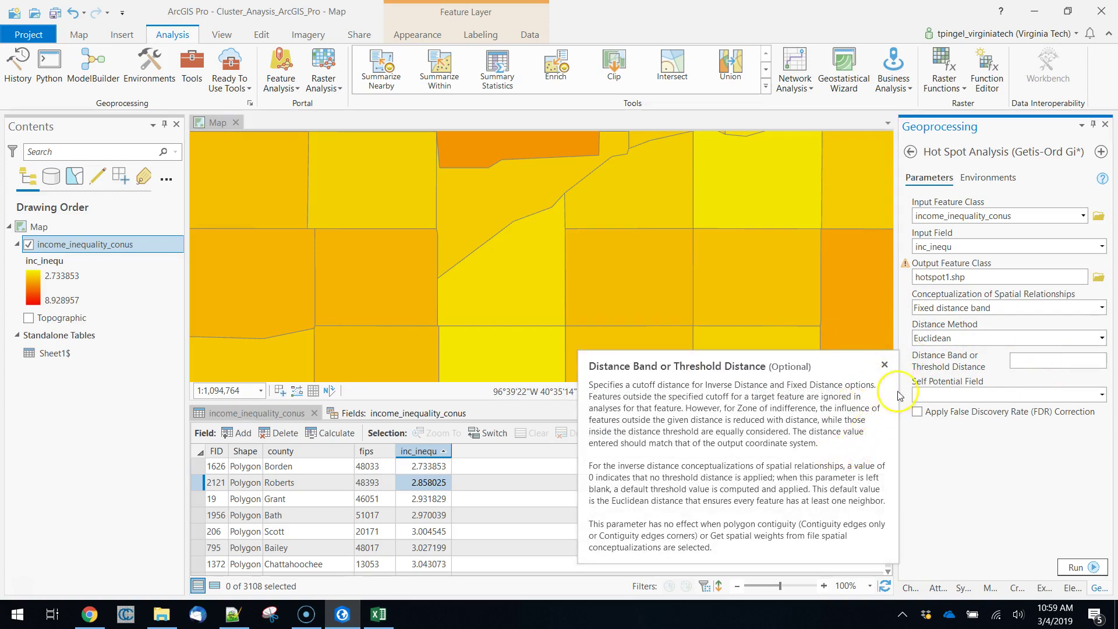
pyautogui.click(884, 364)
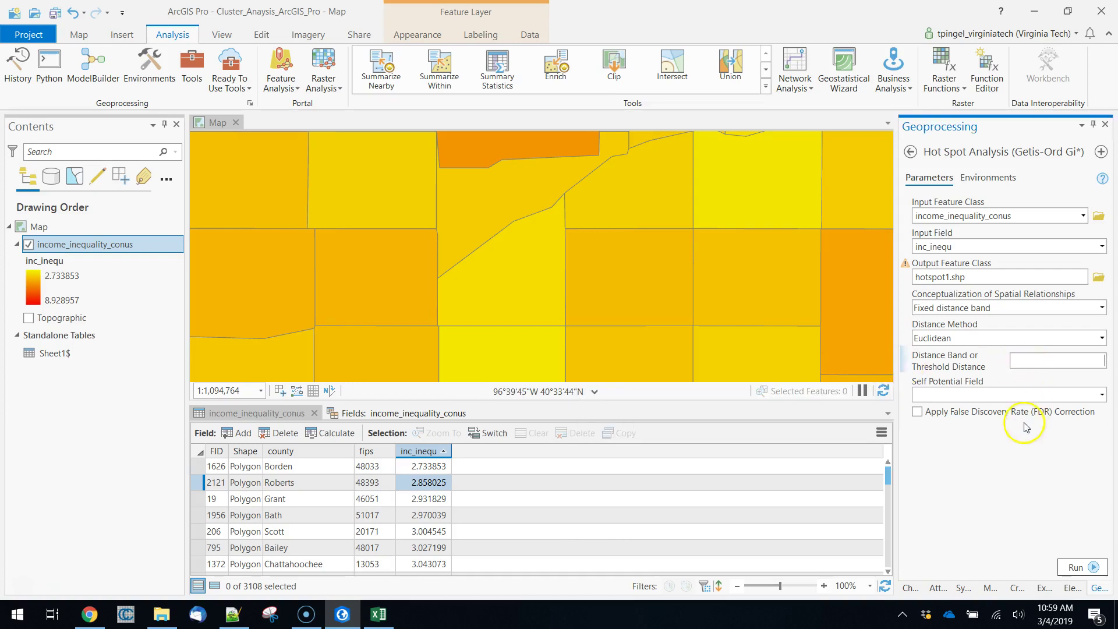
pyautogui.scroll(-5, 622, 292)
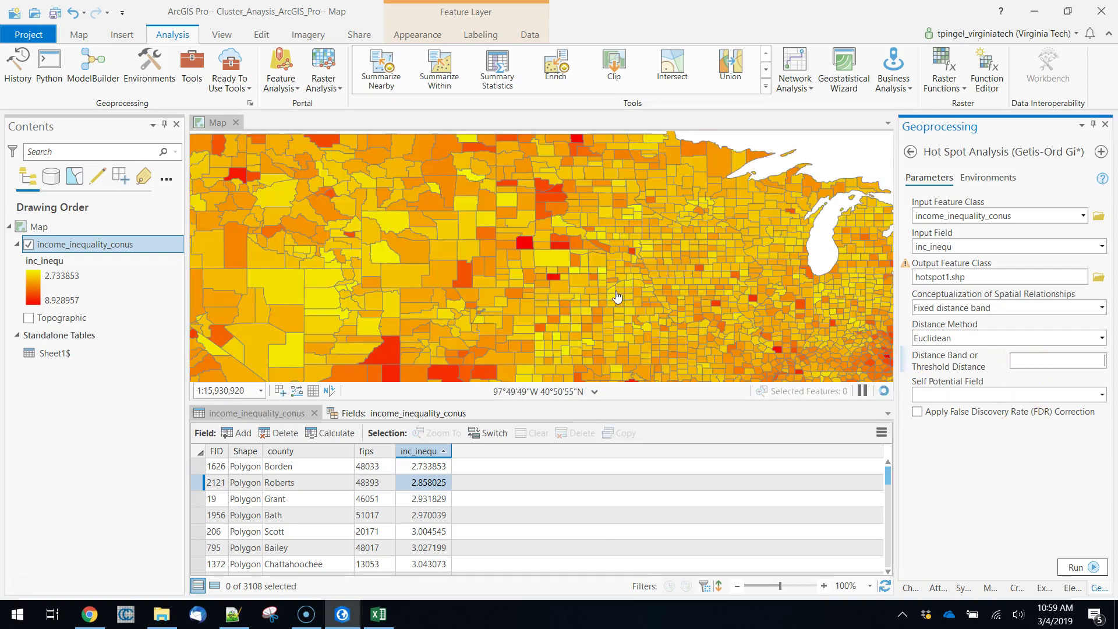
pyautogui.scroll(-2, 618, 297)
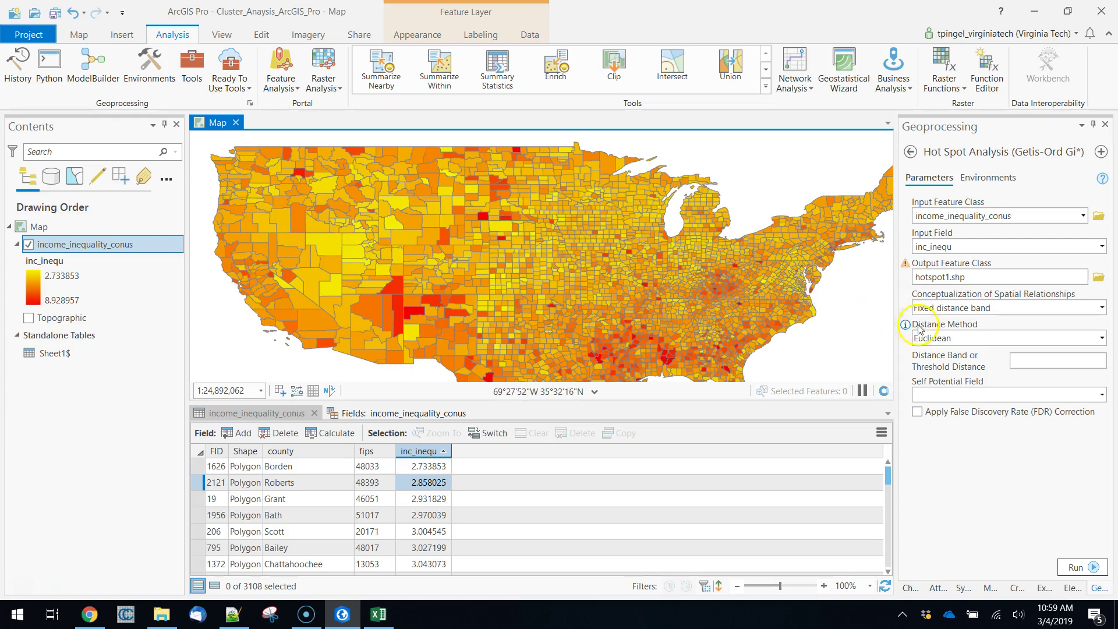
pyautogui.click(1059, 365)
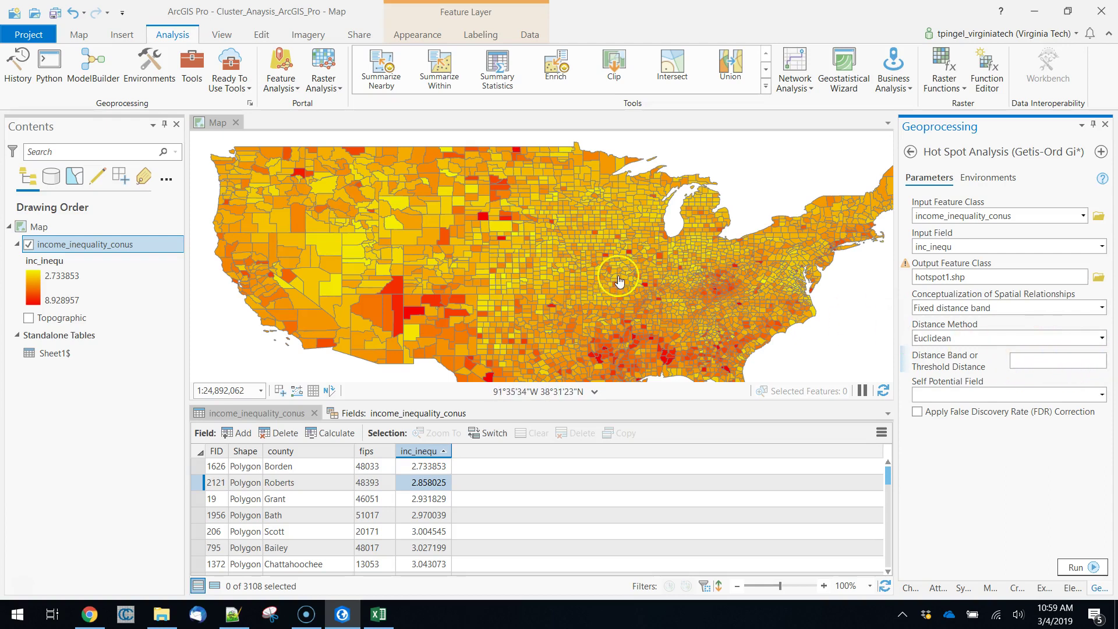
pyautogui.scroll(-3, 583, 281)
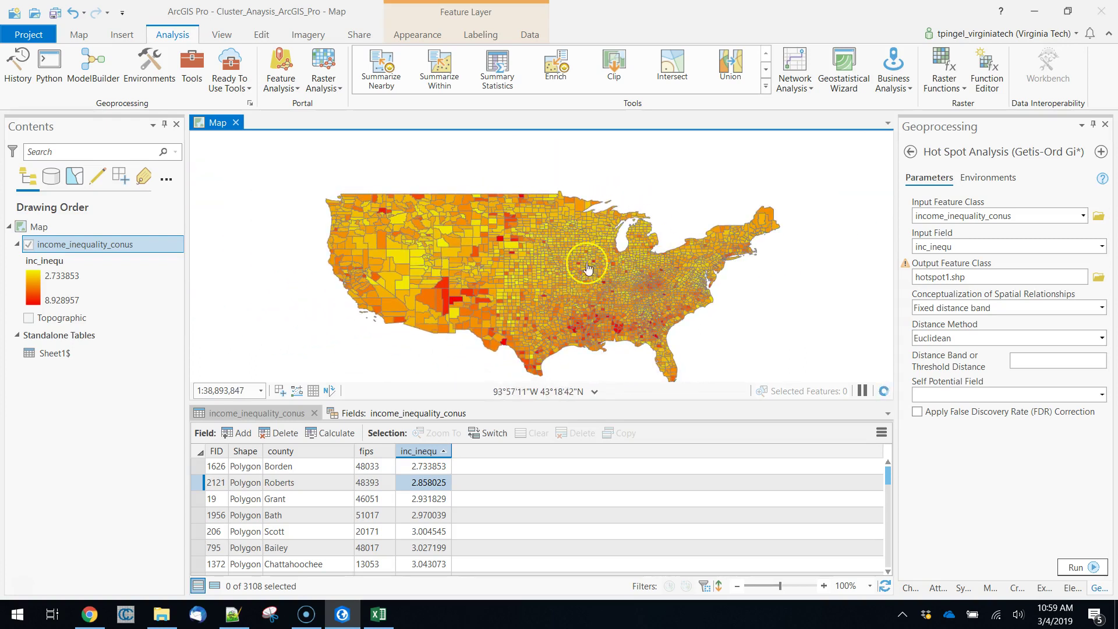
pyautogui.scroll(3, 651, 279)
pyautogui.scroll(2, 653, 292)
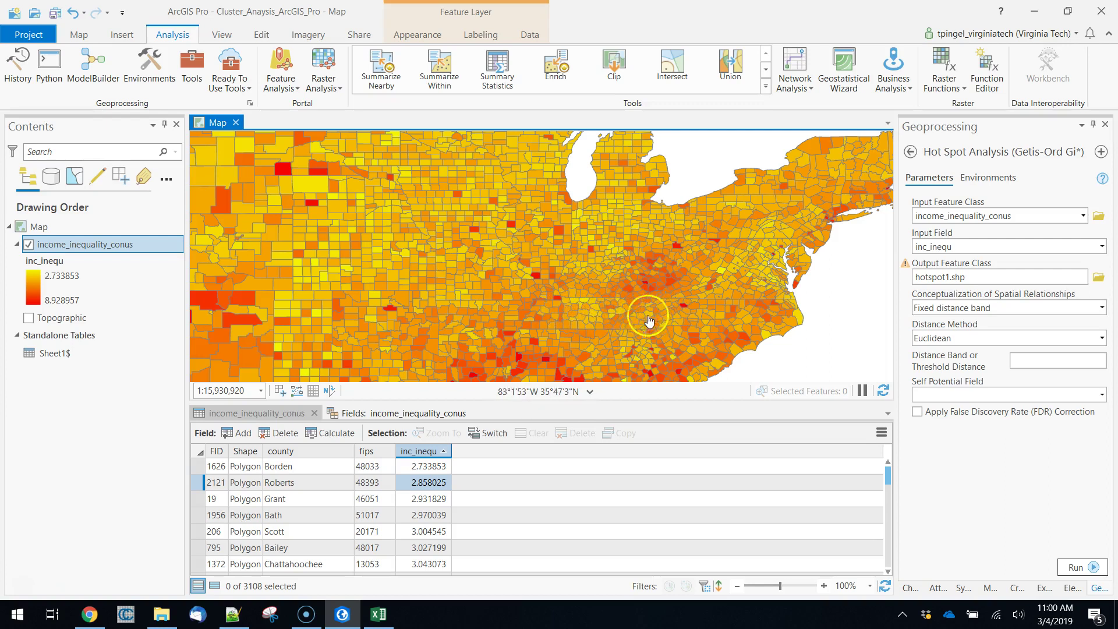
pyautogui.click(1102, 308)
pyautogui.click(1102, 308)
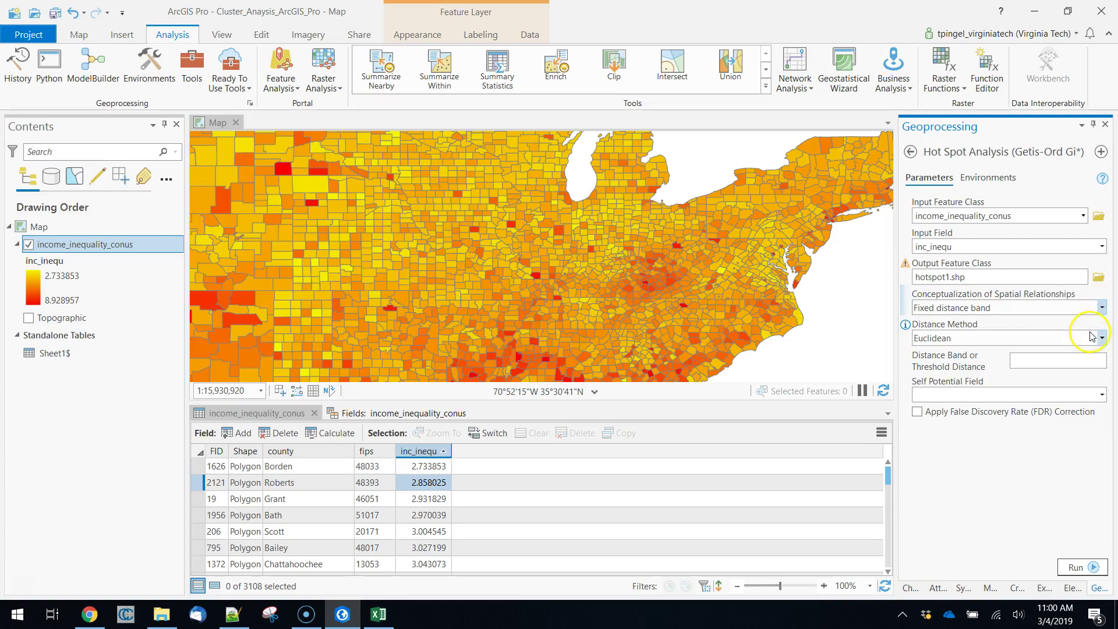
pyautogui.moveTo(906, 295)
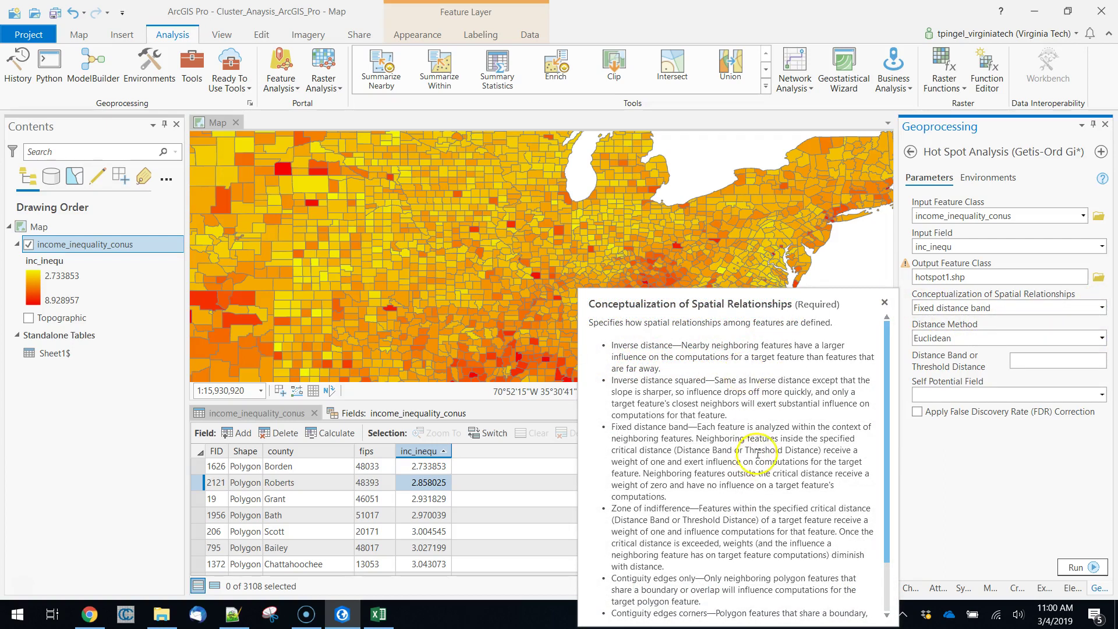
pyautogui.click(1024, 358)
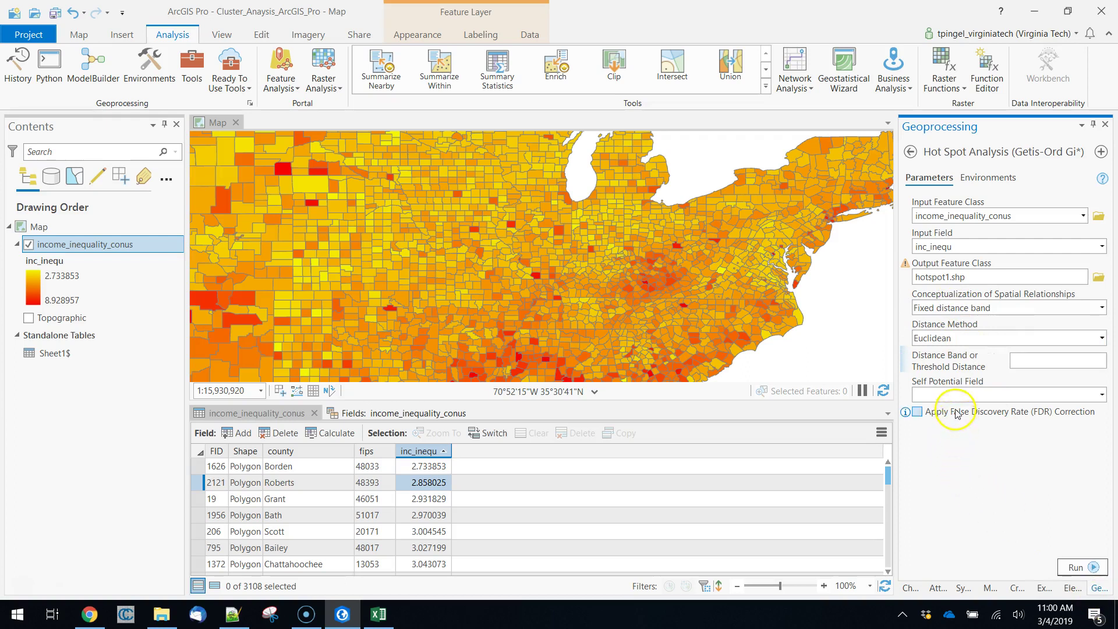
pyautogui.click(1101, 396)
pyautogui.click(1101, 395)
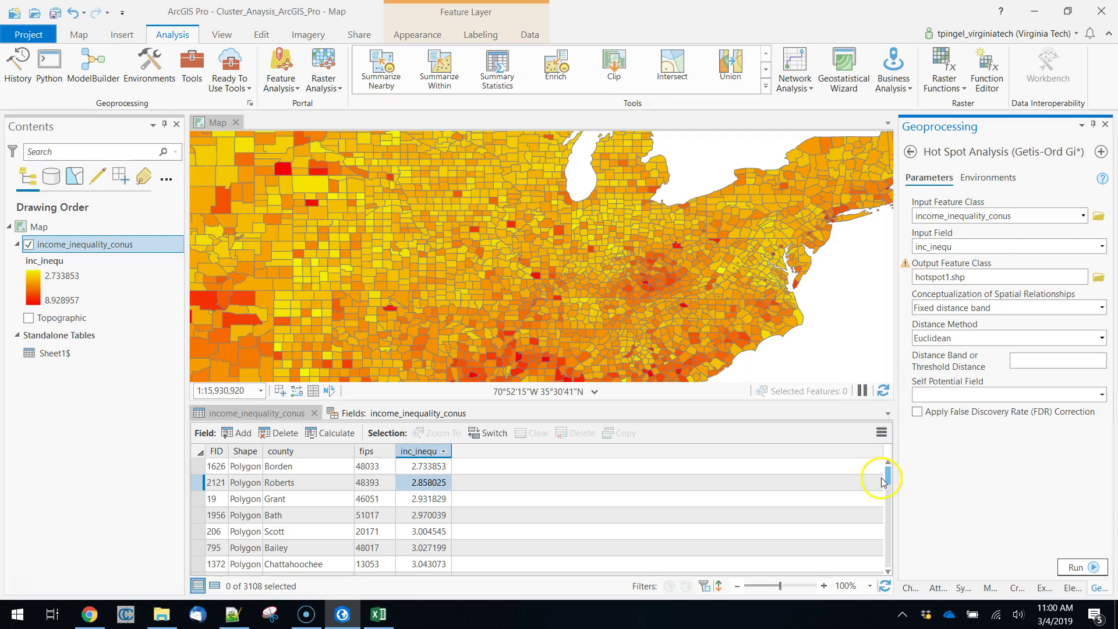
pyautogui.moveTo(908, 382)
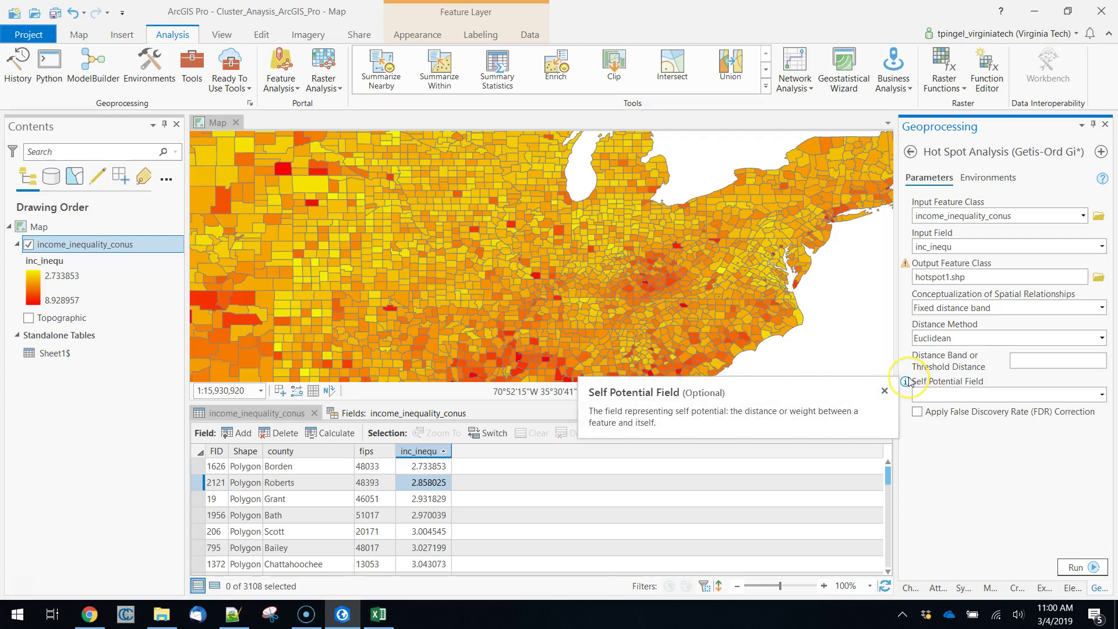
pyautogui.click(910, 382)
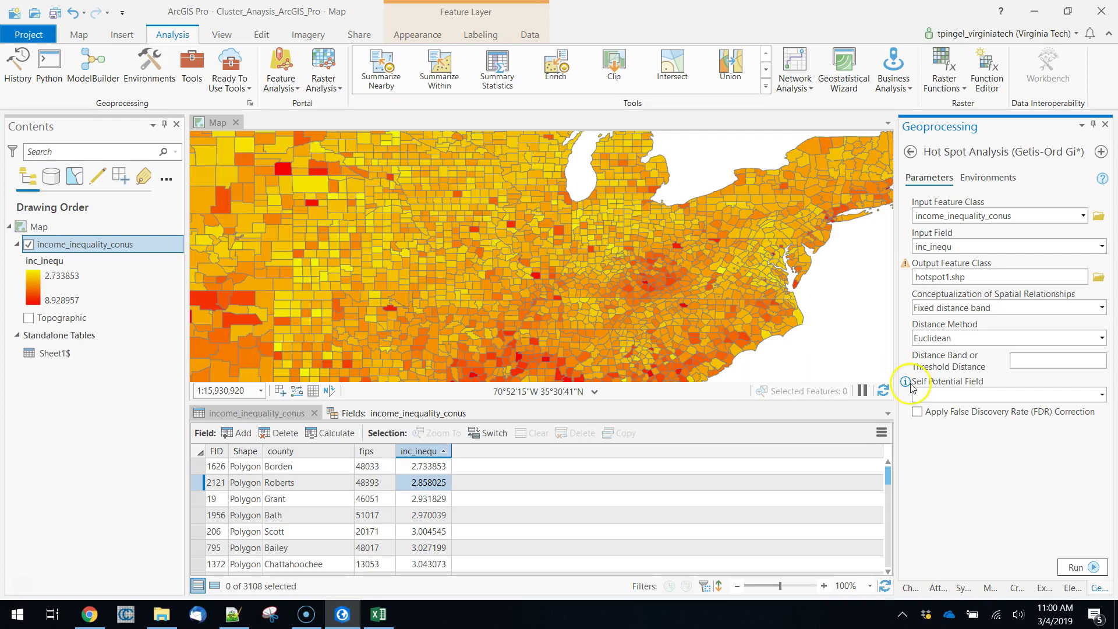
pyautogui.moveTo(910, 387)
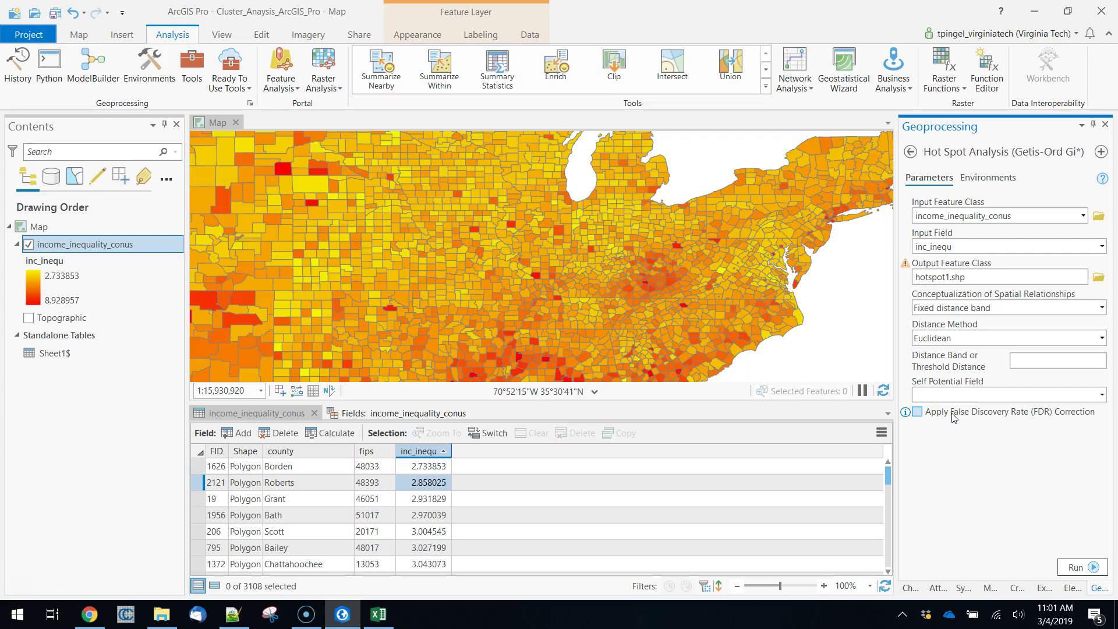
# Step: Pan the map west and zoom out until every contiguous US county is visible
pyautogui.scroll(-2, 579, 289)
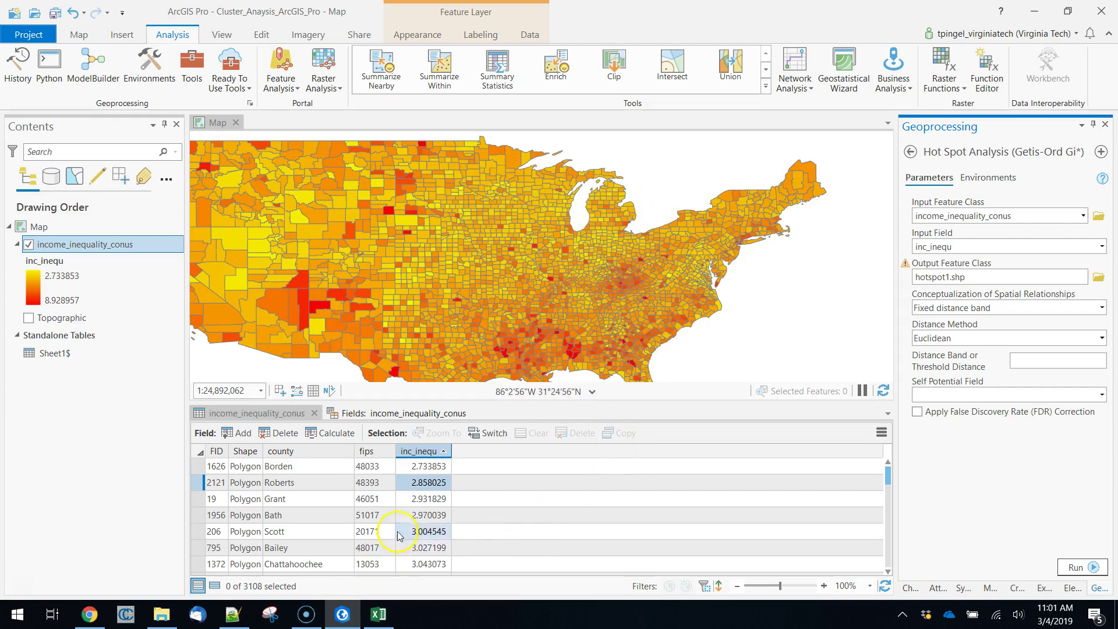
pyautogui.click(533, 246)
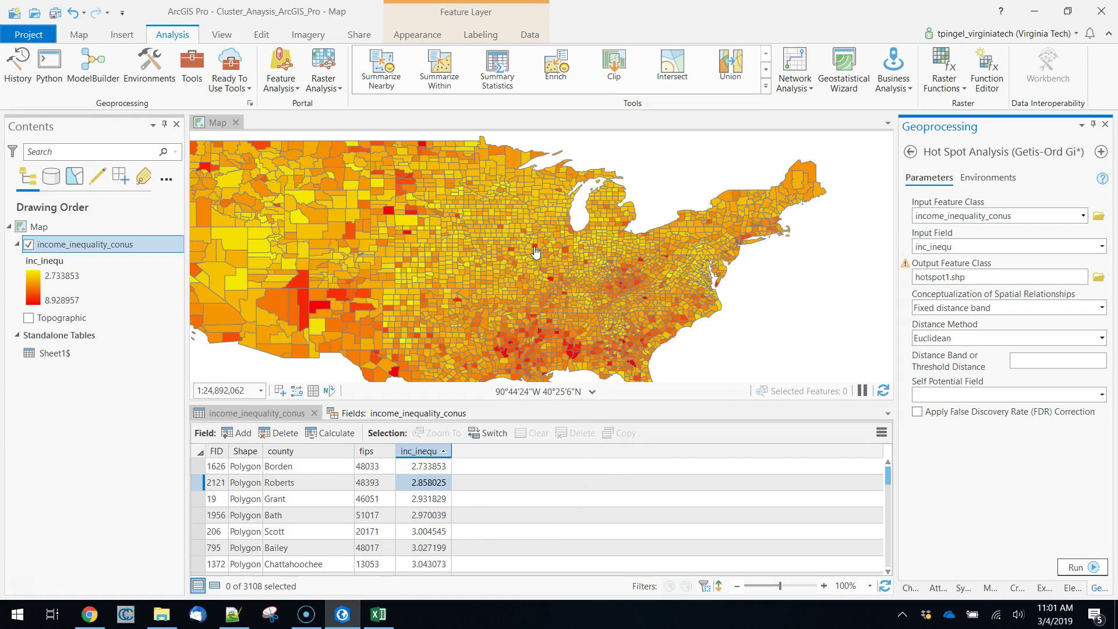
pyautogui.click(516, 245)
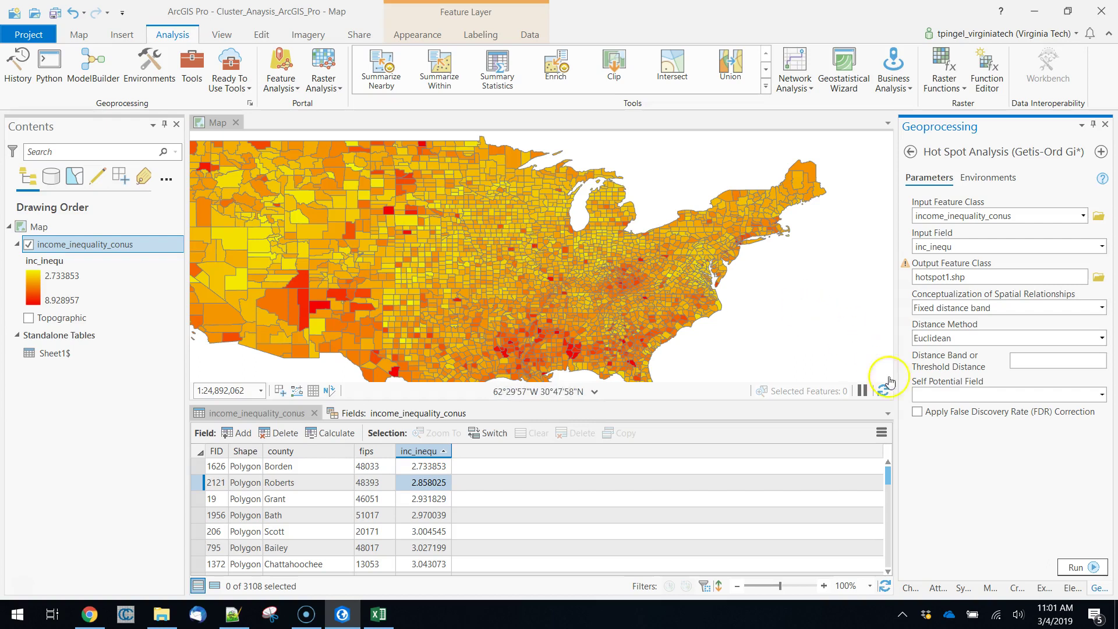
pyautogui.click(916, 413)
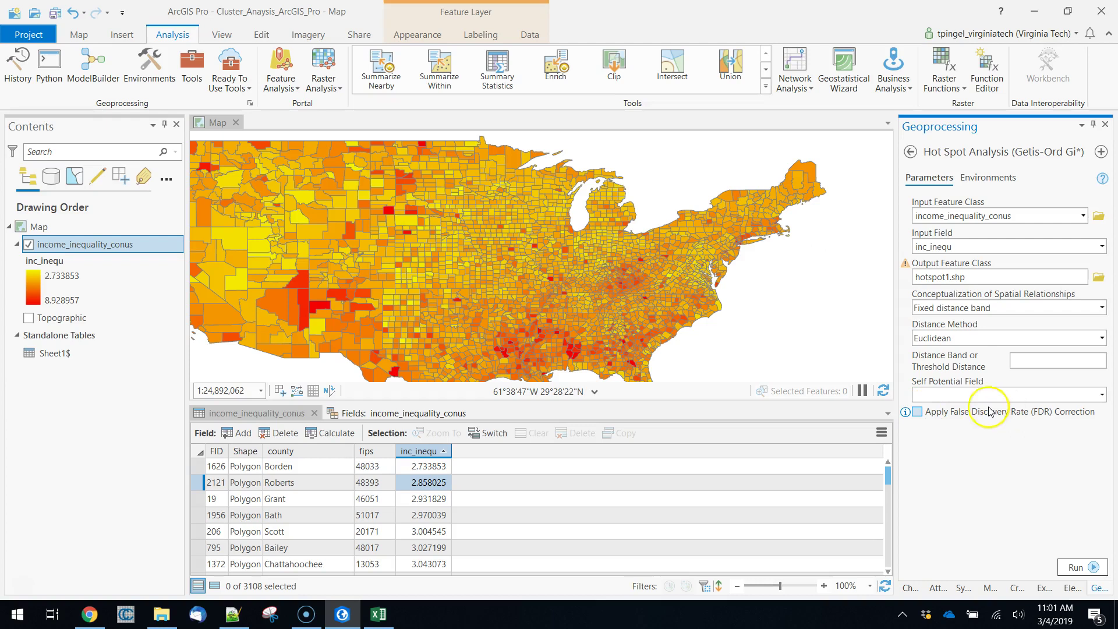
pyautogui.click(497, 315)
pyautogui.moveTo(497, 315); pyautogui.dragTo(553, 275)
pyautogui.scroll(-3, 568, 314)
pyautogui.click(998, 386)
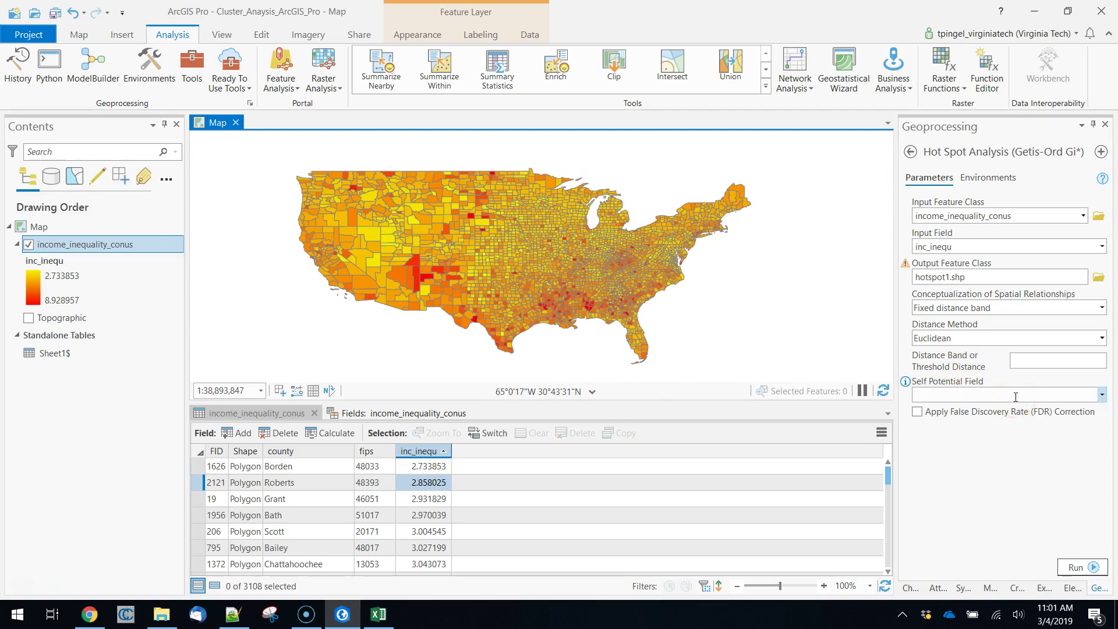
pyautogui.click(574, 224)
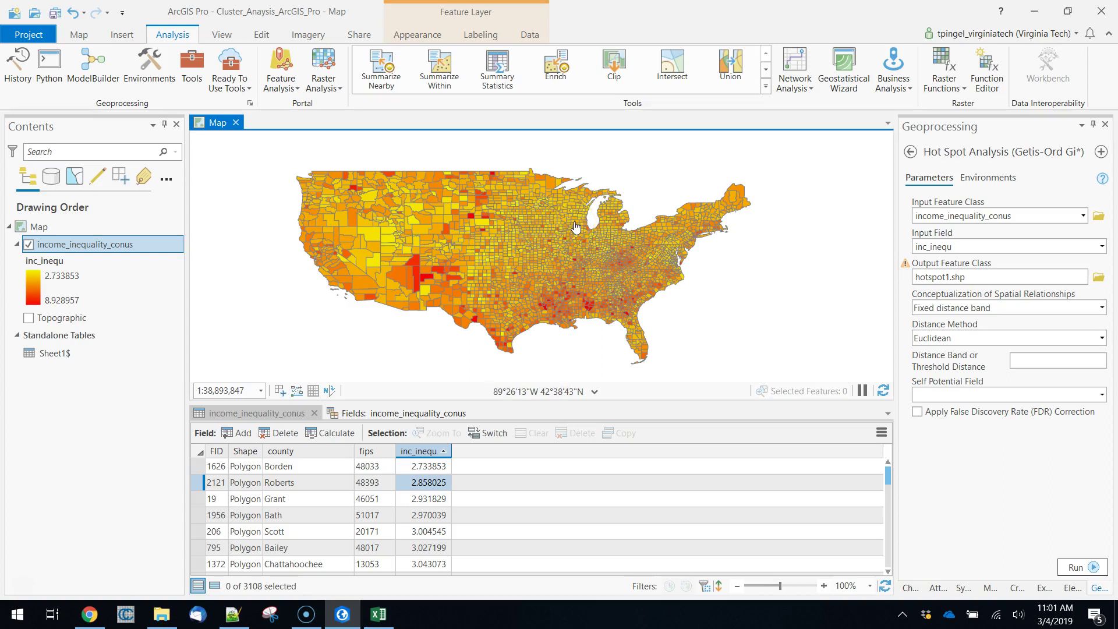
pyautogui.click(732, 268)
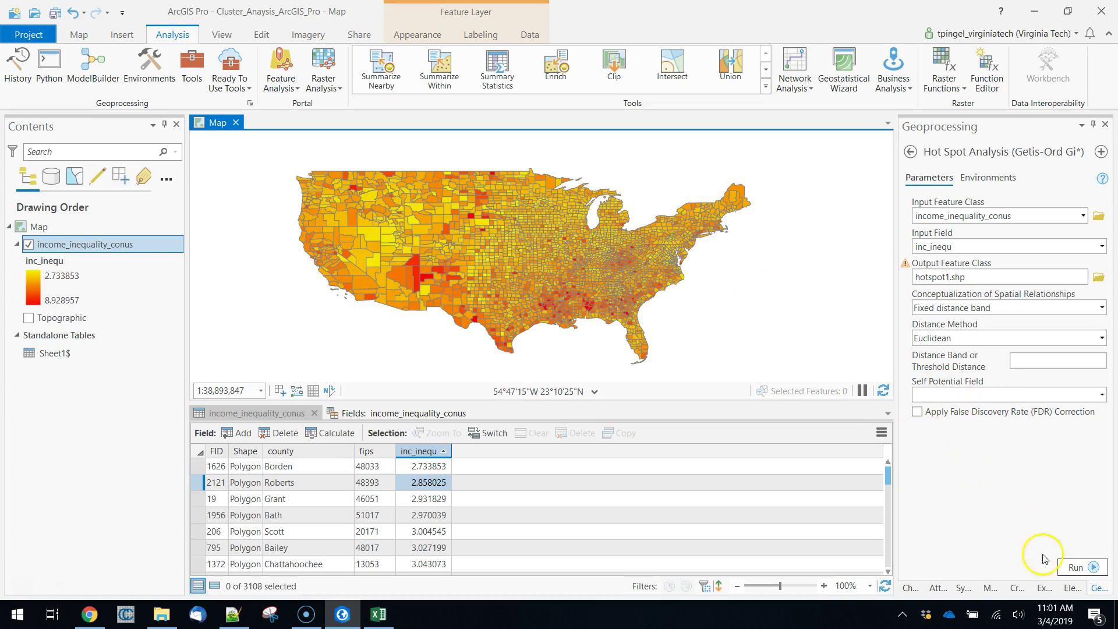
# Step: Run the Getis-Ord Gi* hot spot analysis on inc_inequ
pyautogui.click(1076, 568)
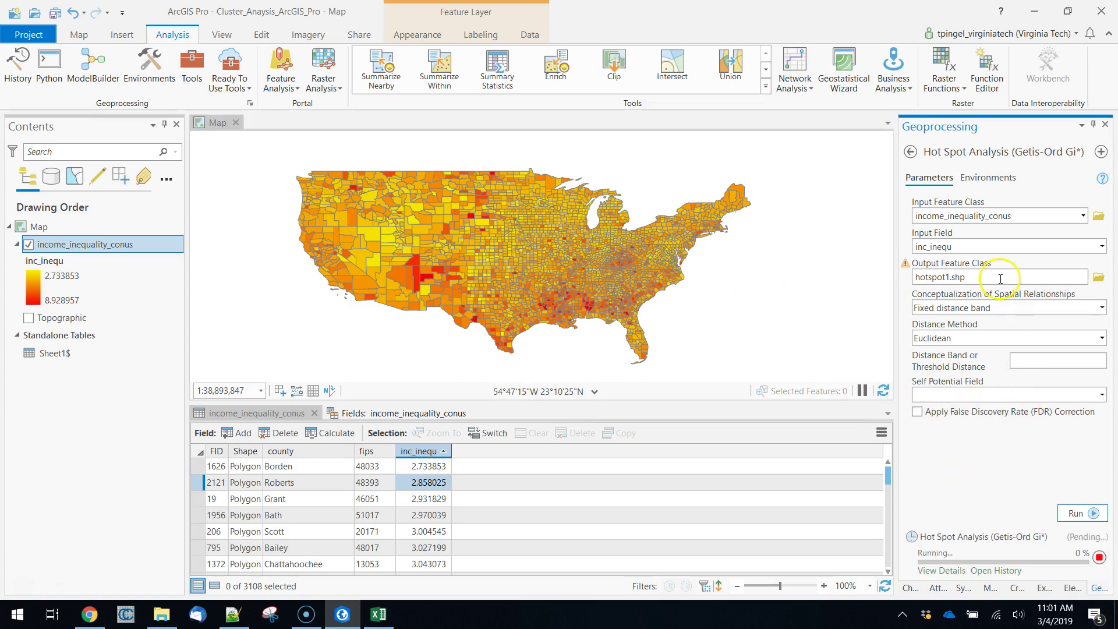